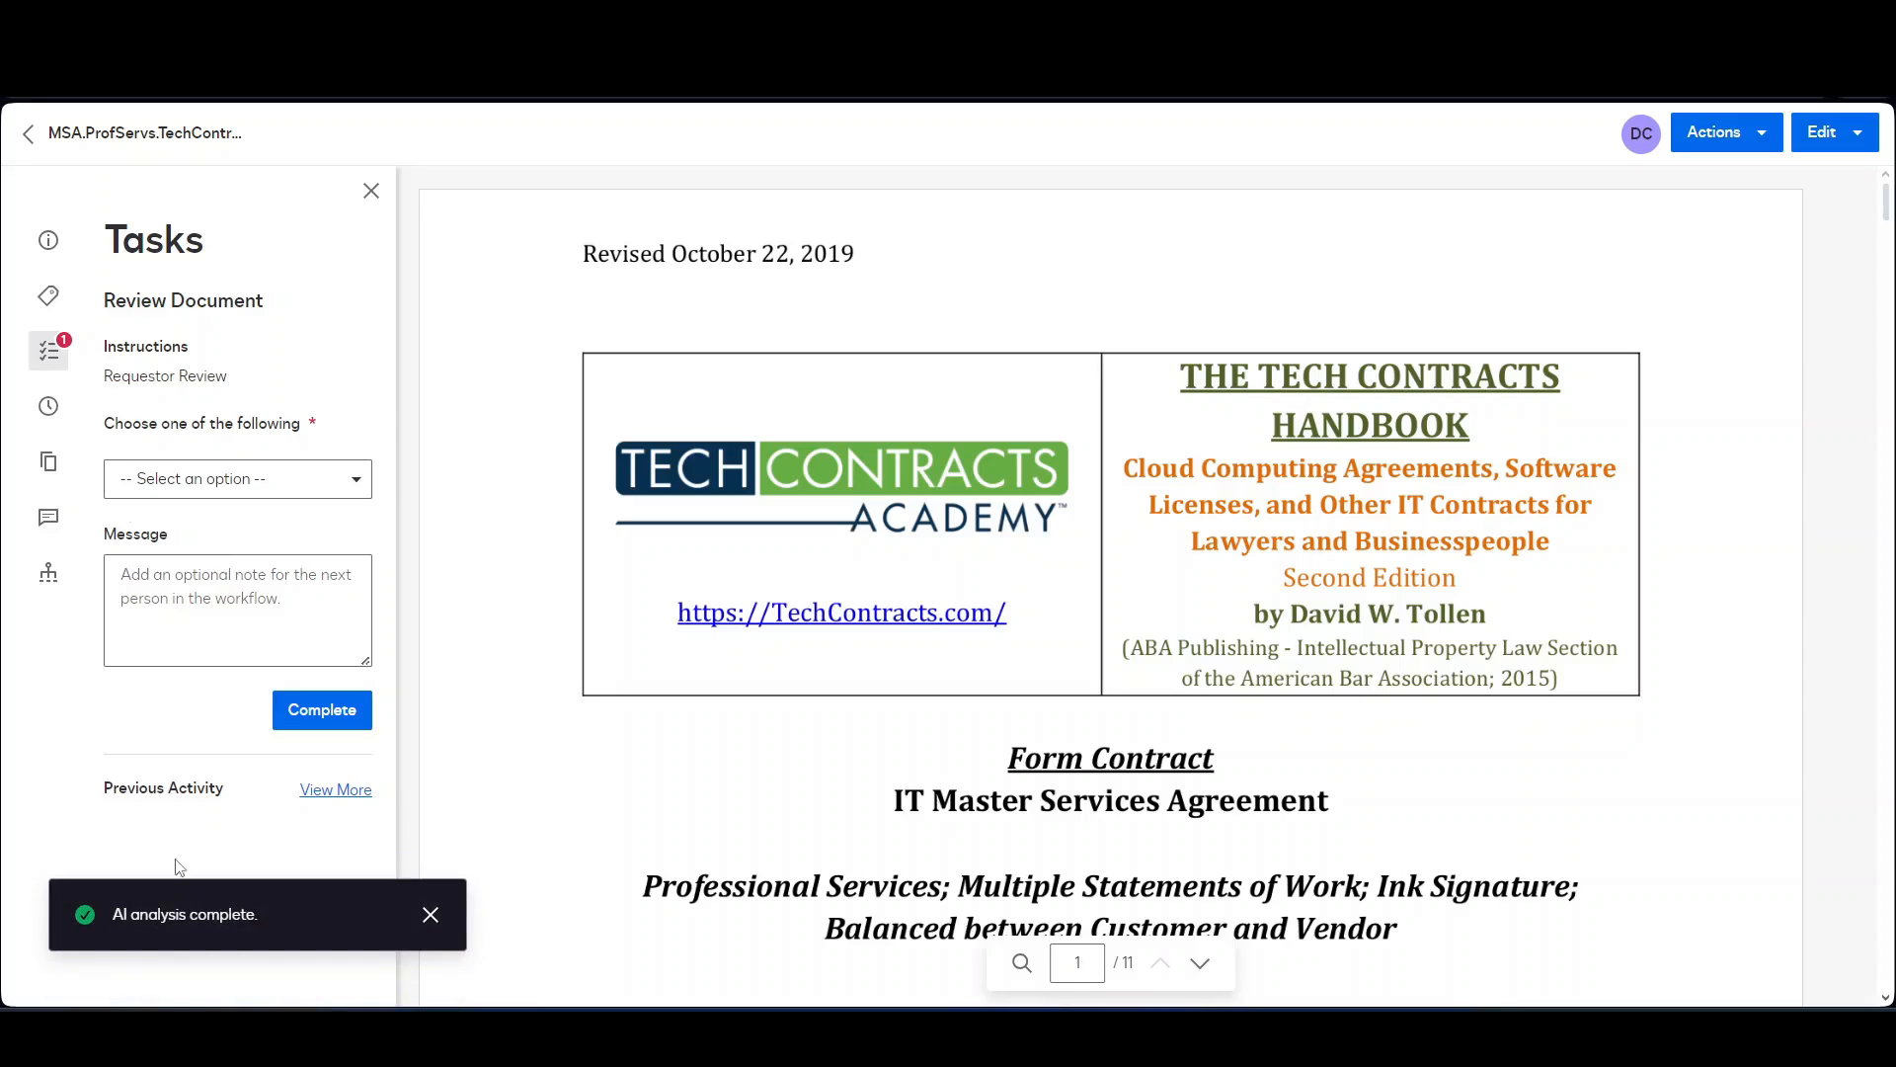
# Review the agreement's AI-generated summary, pending task and document attributes, and dismiss the analysis notification.
pyautogui.click(49, 245)
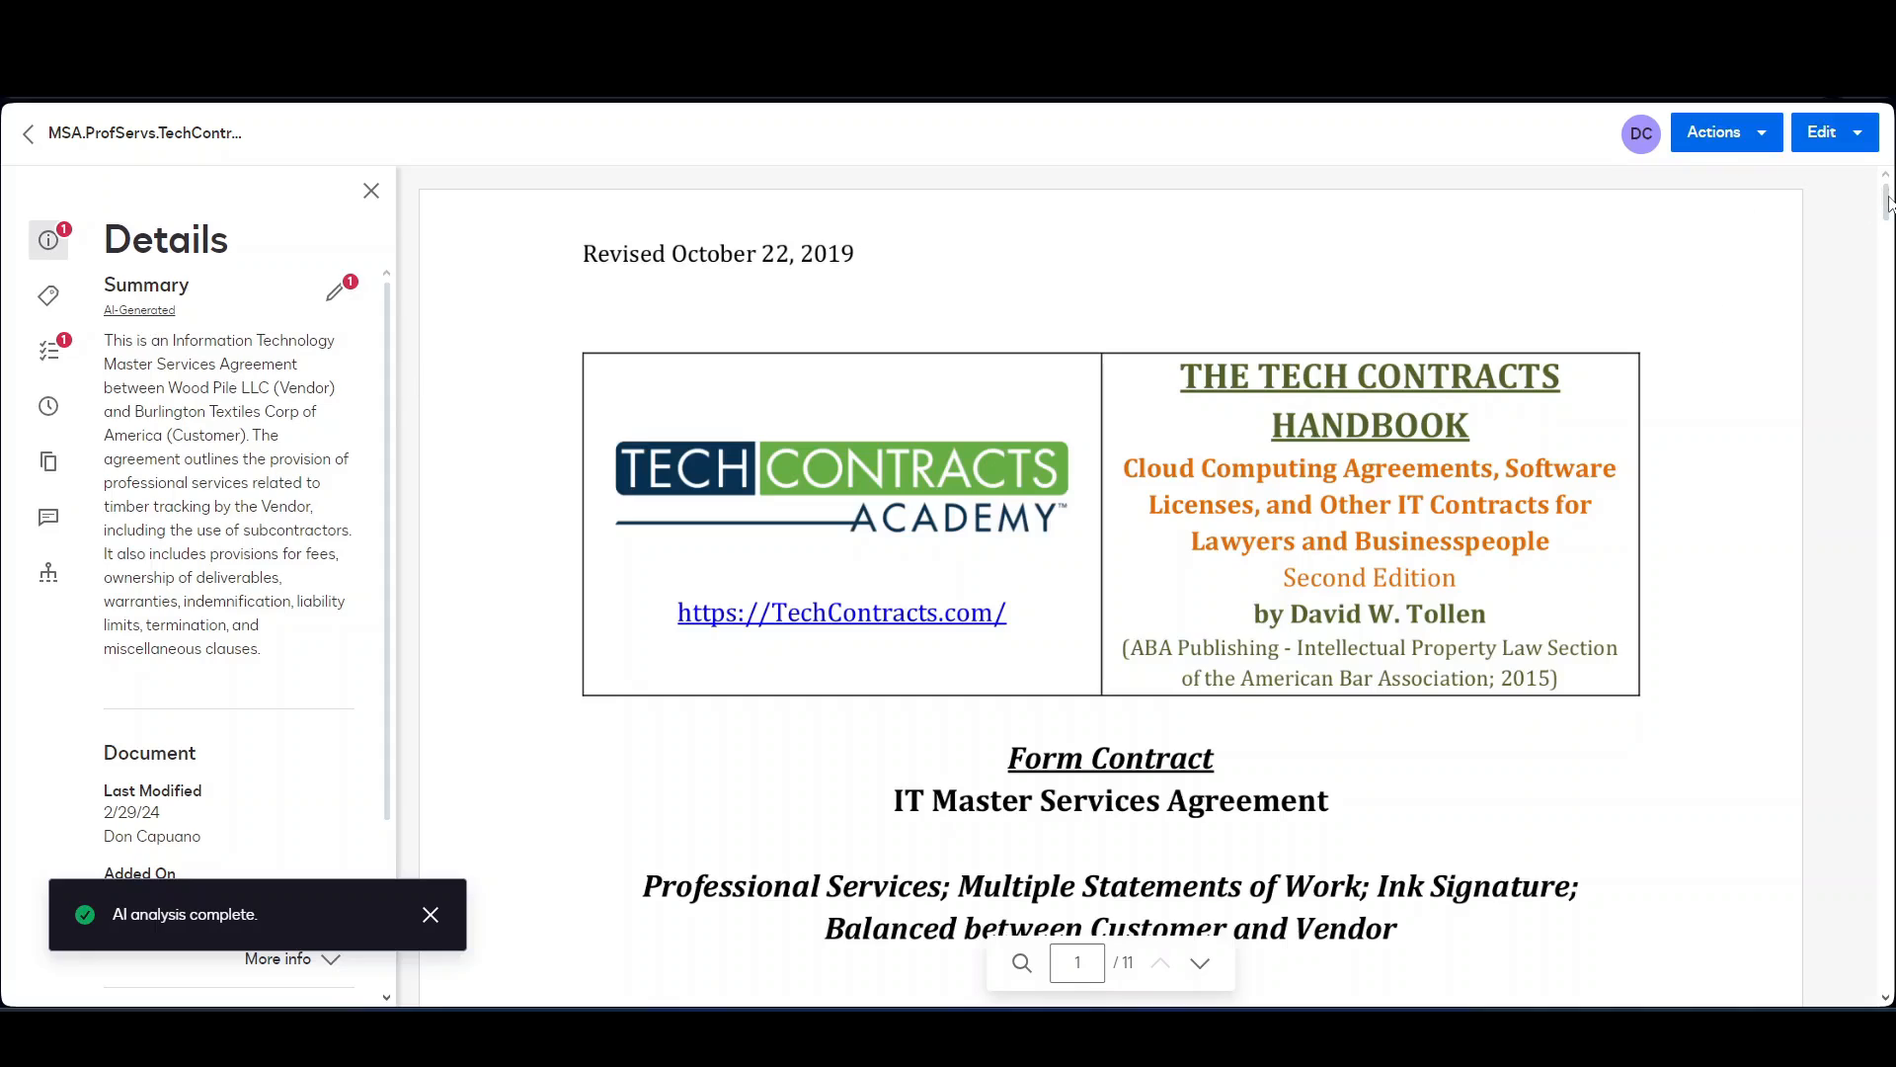
pyautogui.moveTo(1892, 201)
pyautogui.mouseDown()
pyautogui.moveTo(1890, 420)
pyautogui.moveTo(1891, 196)
pyautogui.mouseUp()
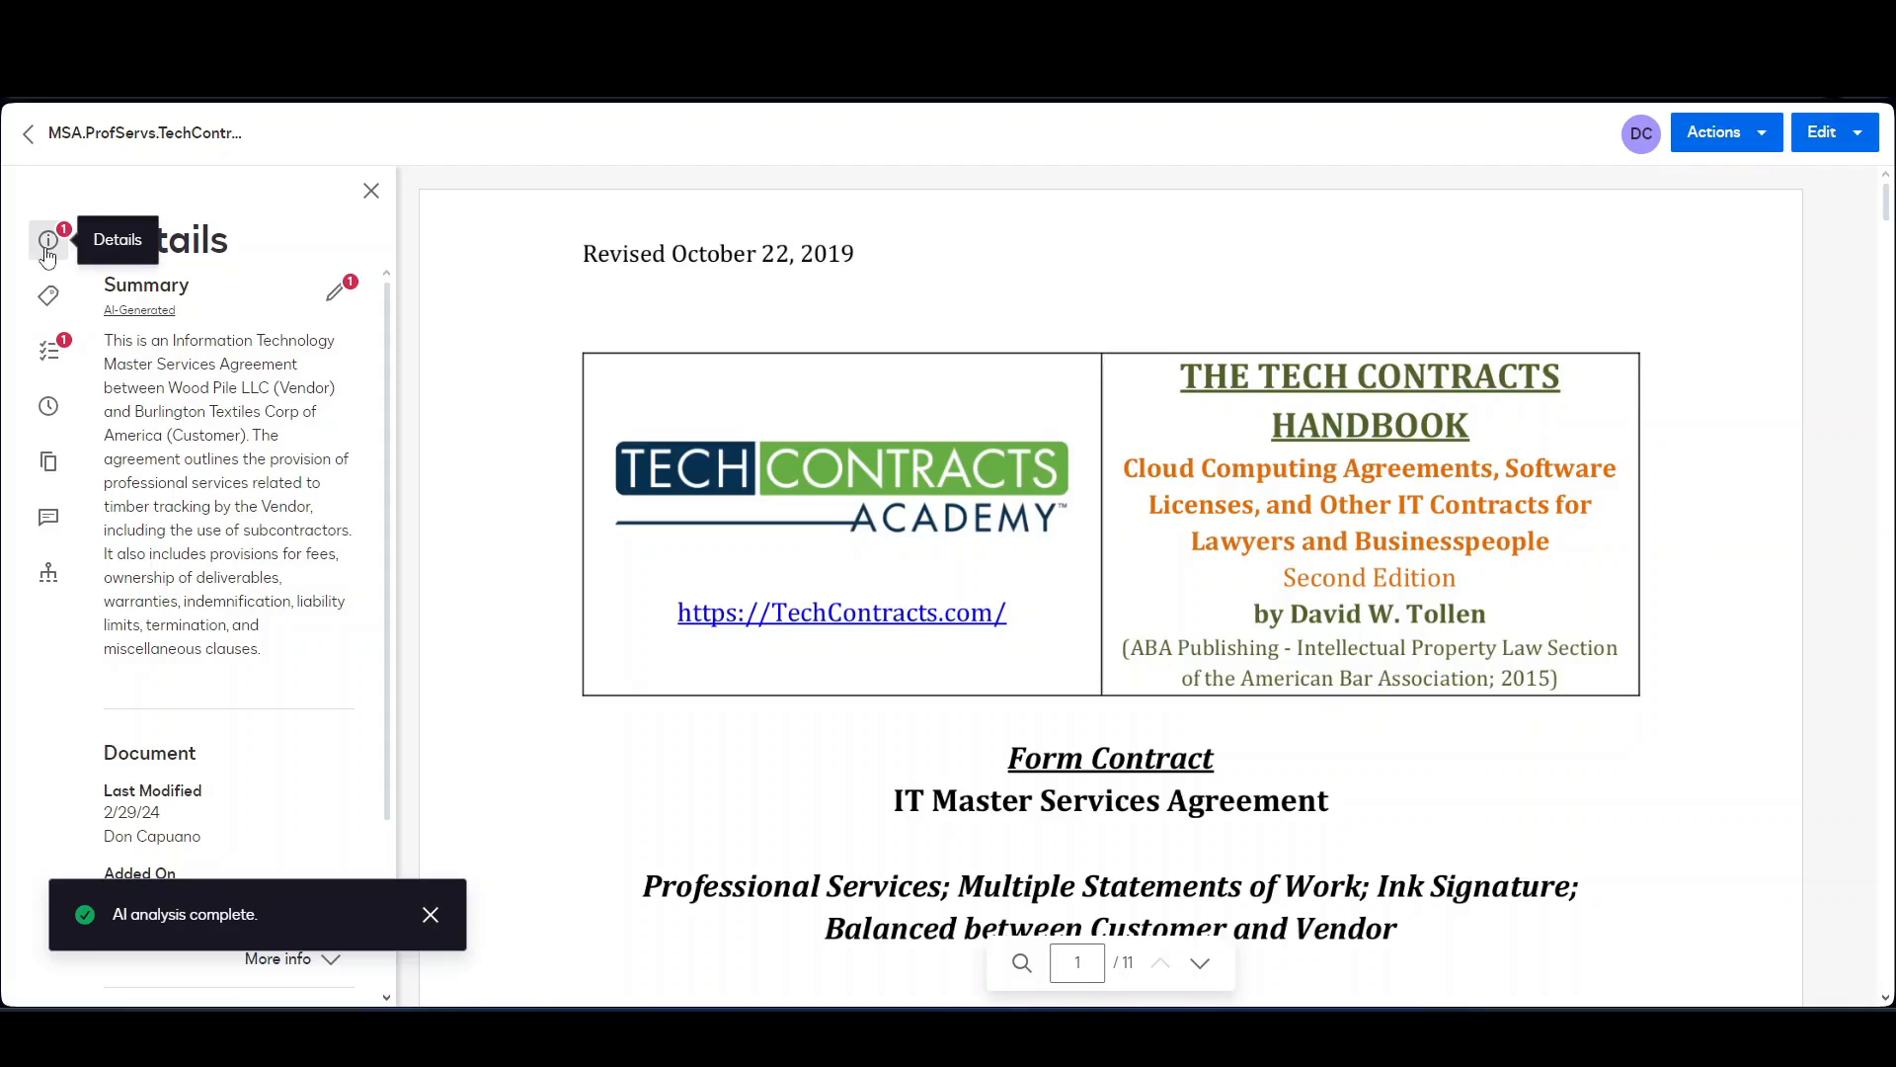
pyautogui.click(49, 352)
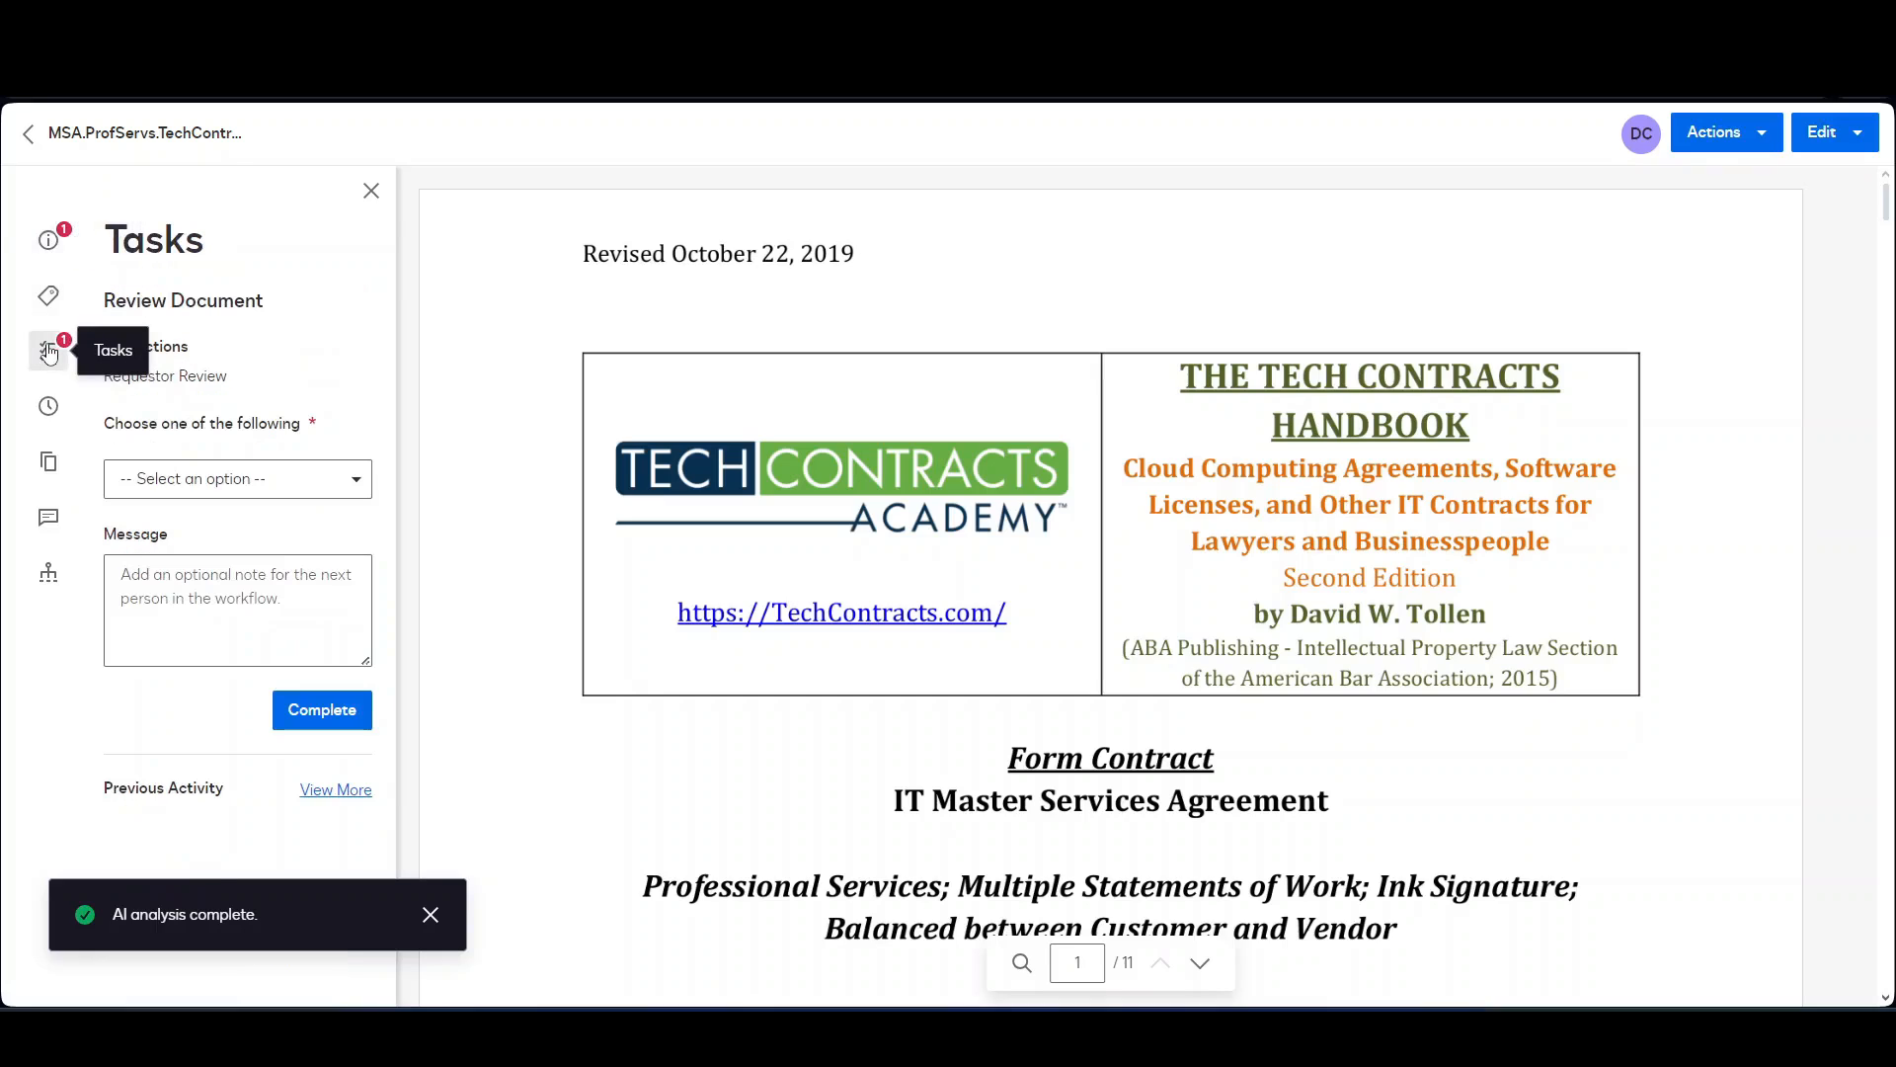
pyautogui.click(48, 295)
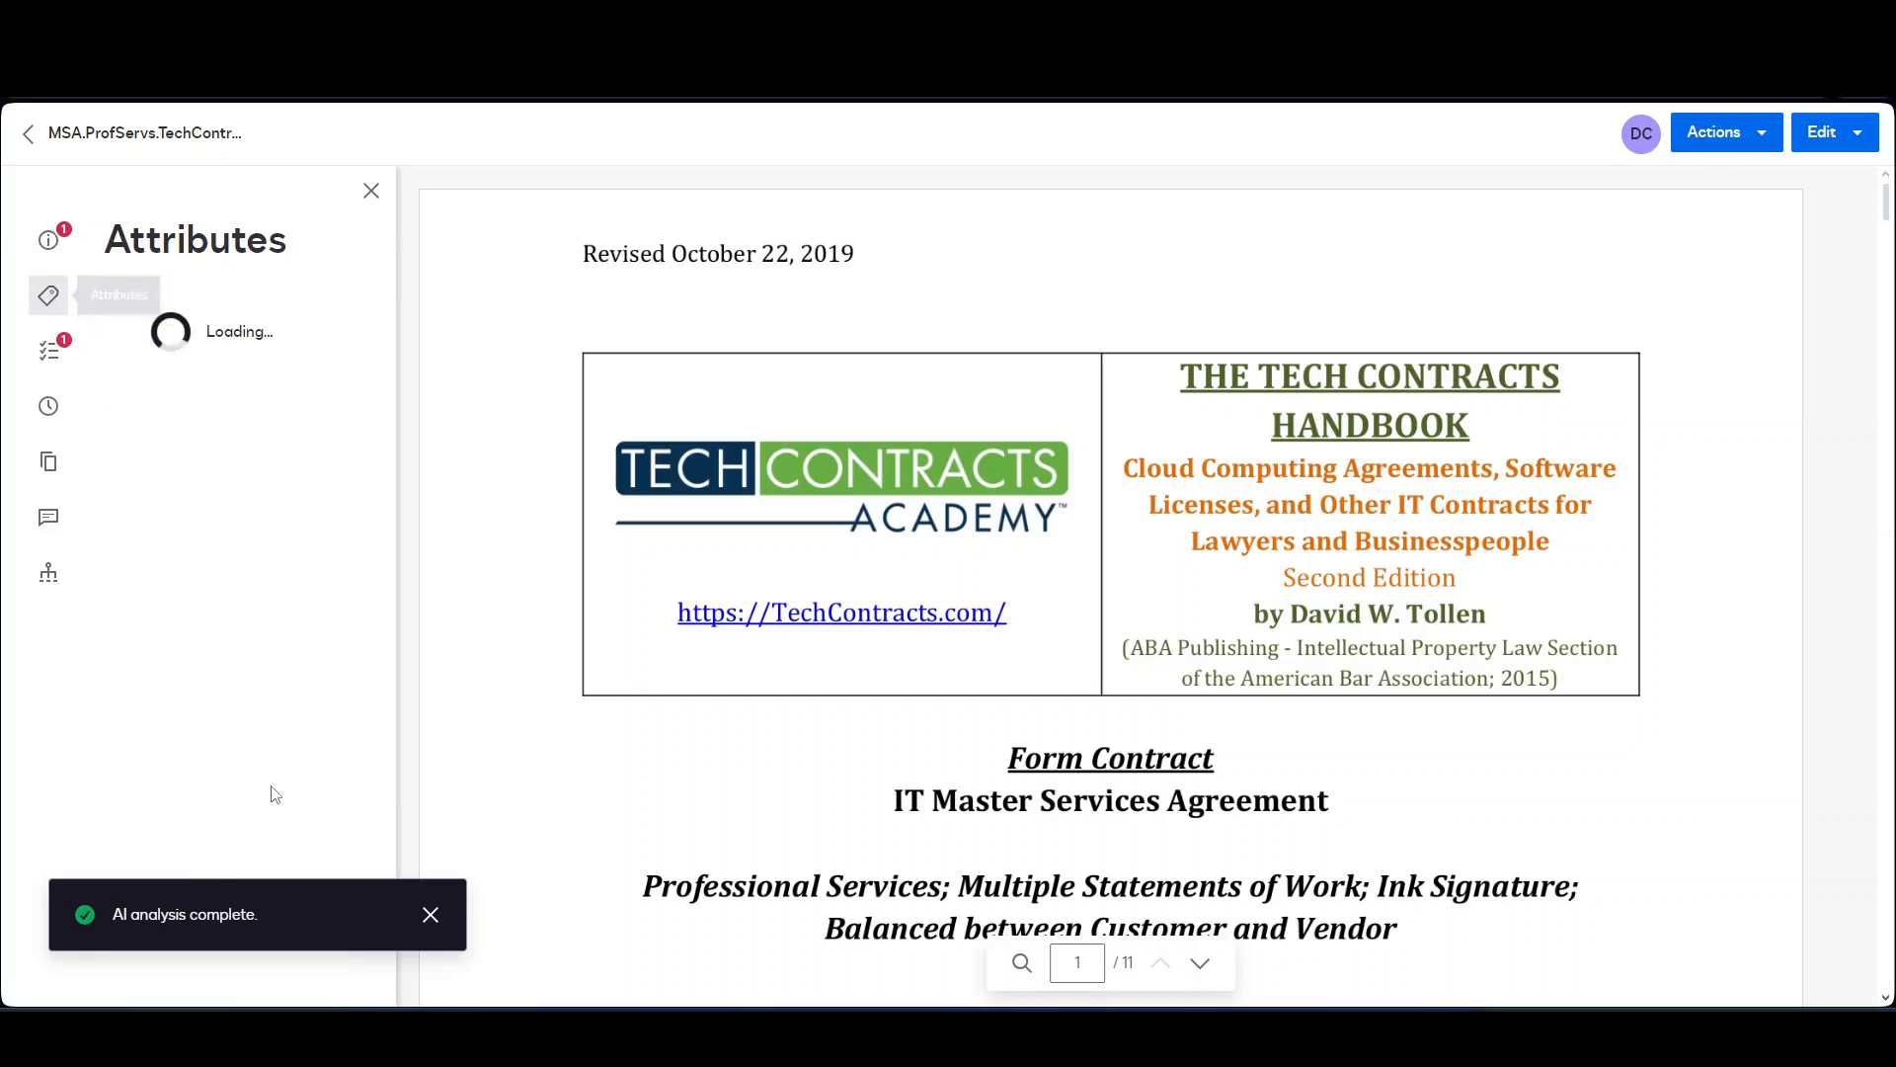
pyautogui.click(432, 914)
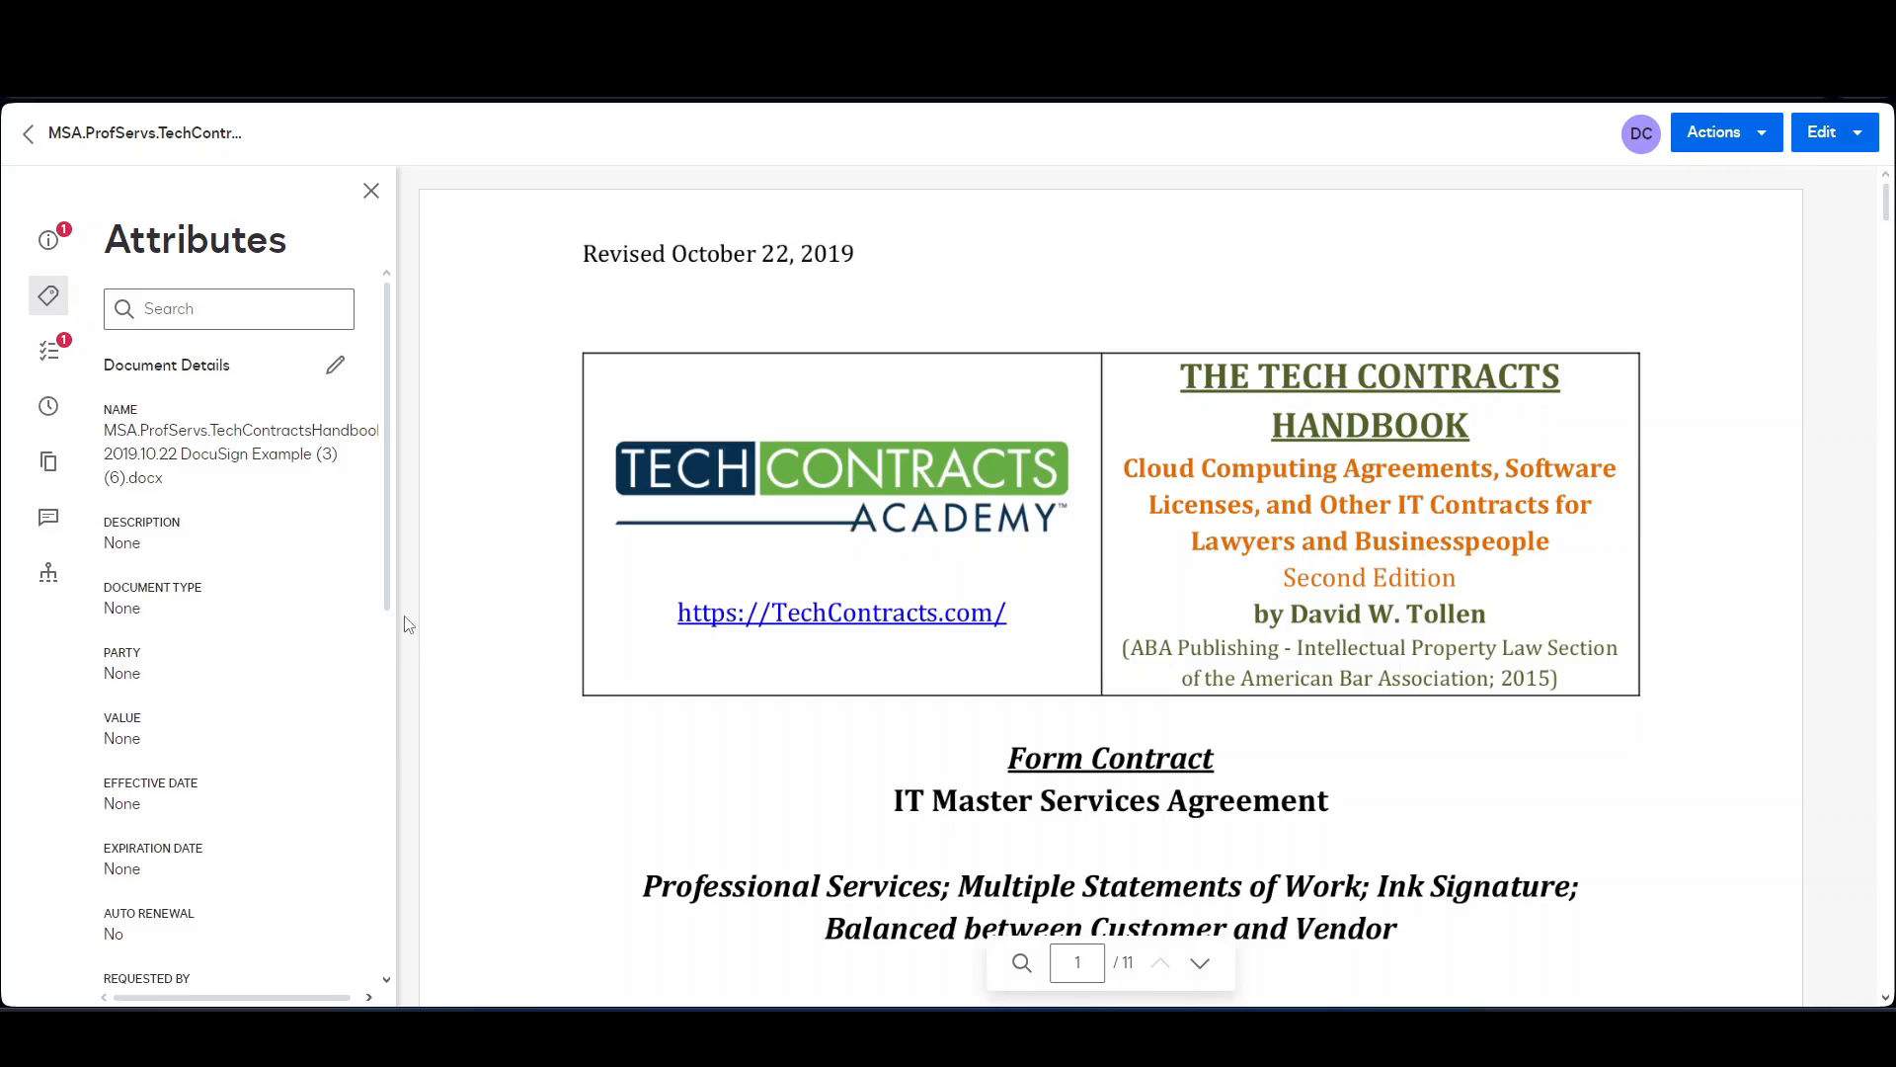
pyautogui.moveTo(390, 461); pyautogui.dragTo(395, 380)
# Complete the Review Document task with the Analyze Document with AI option.
pyautogui.click(48, 350)
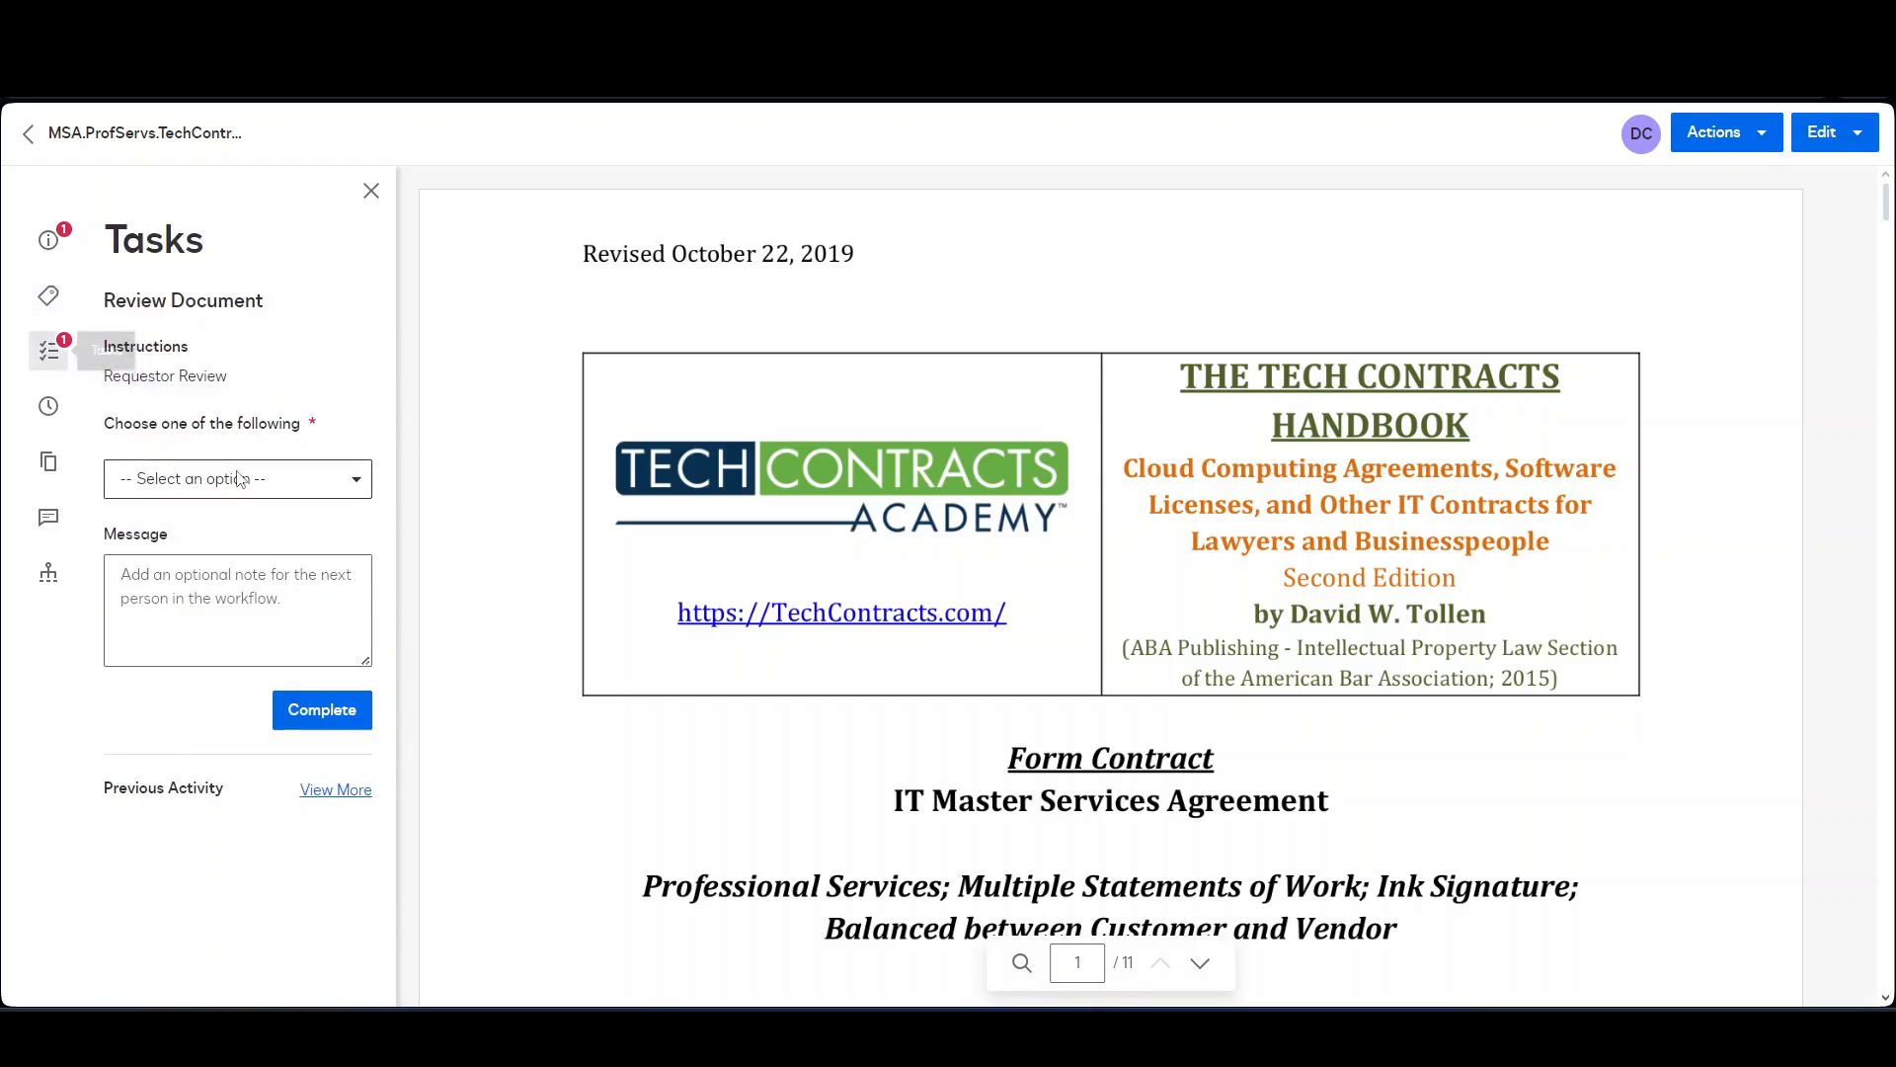
pyautogui.click(345, 484)
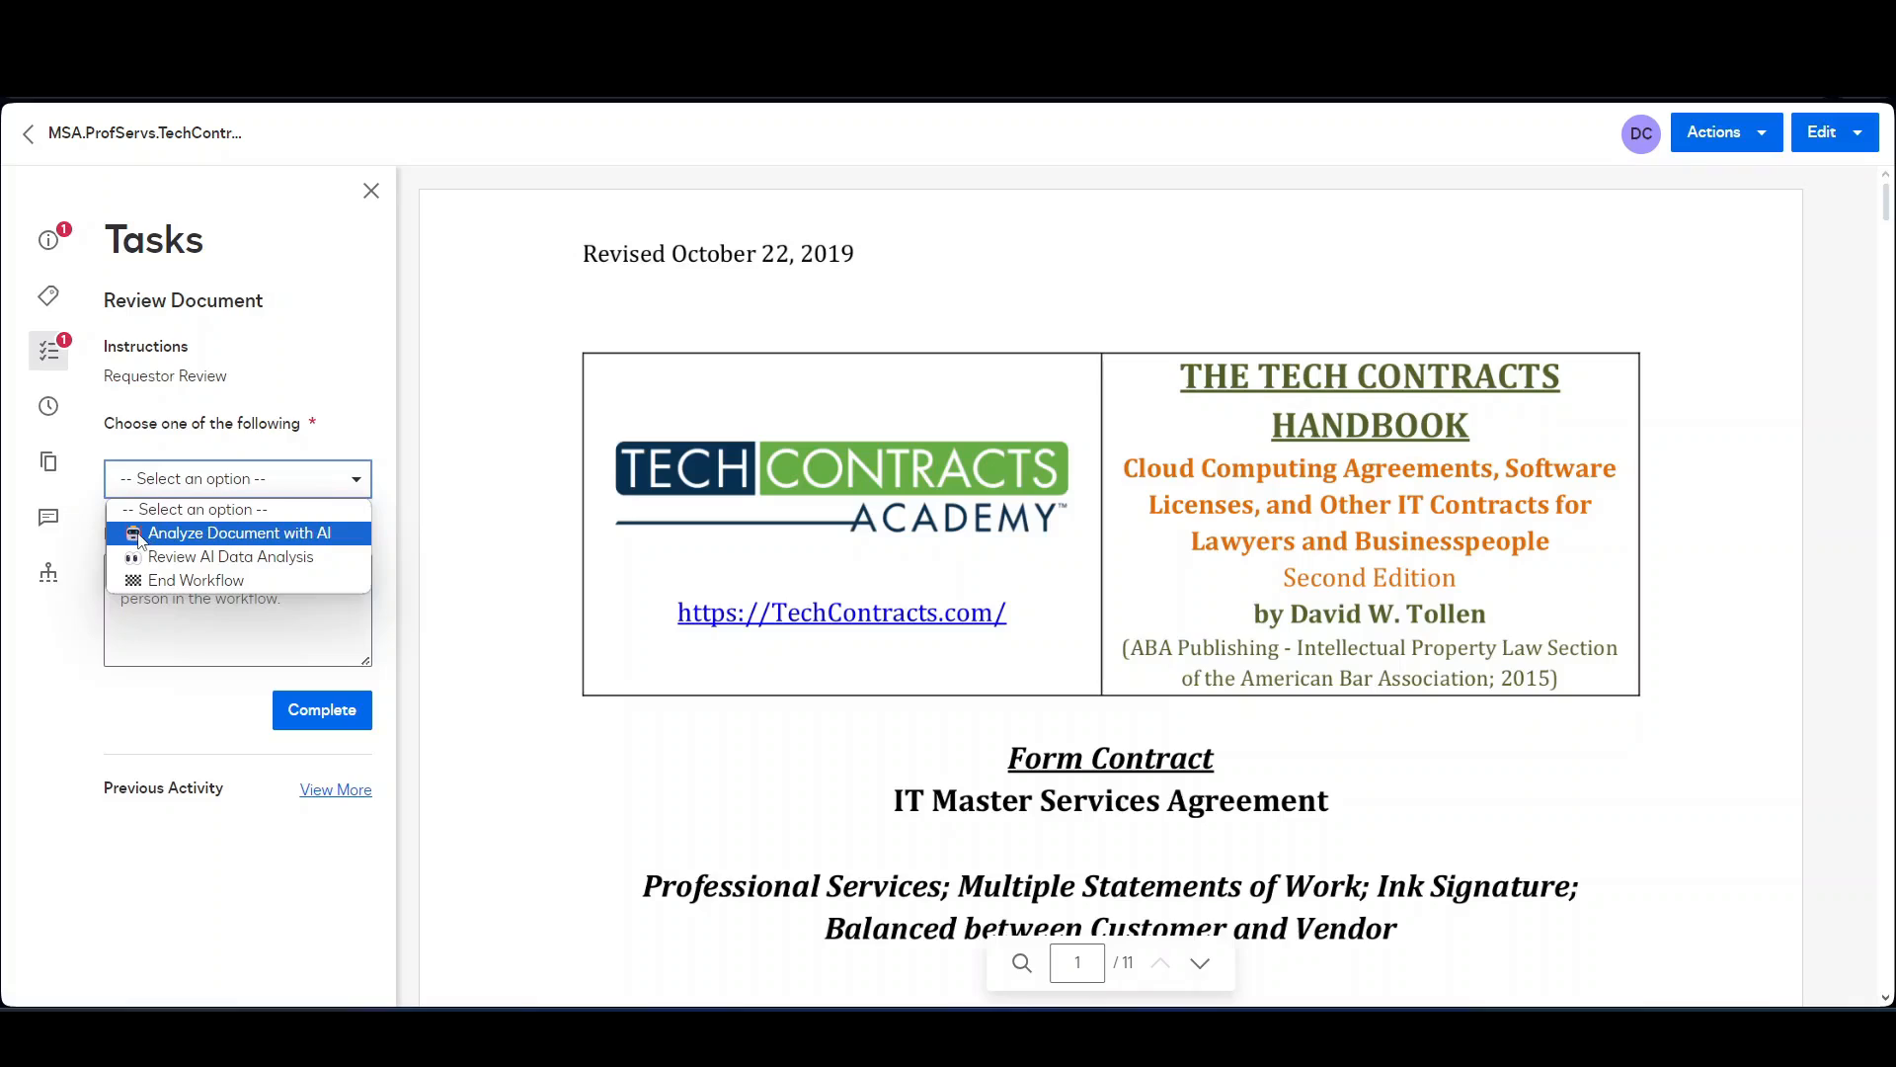
pyautogui.click(251, 534)
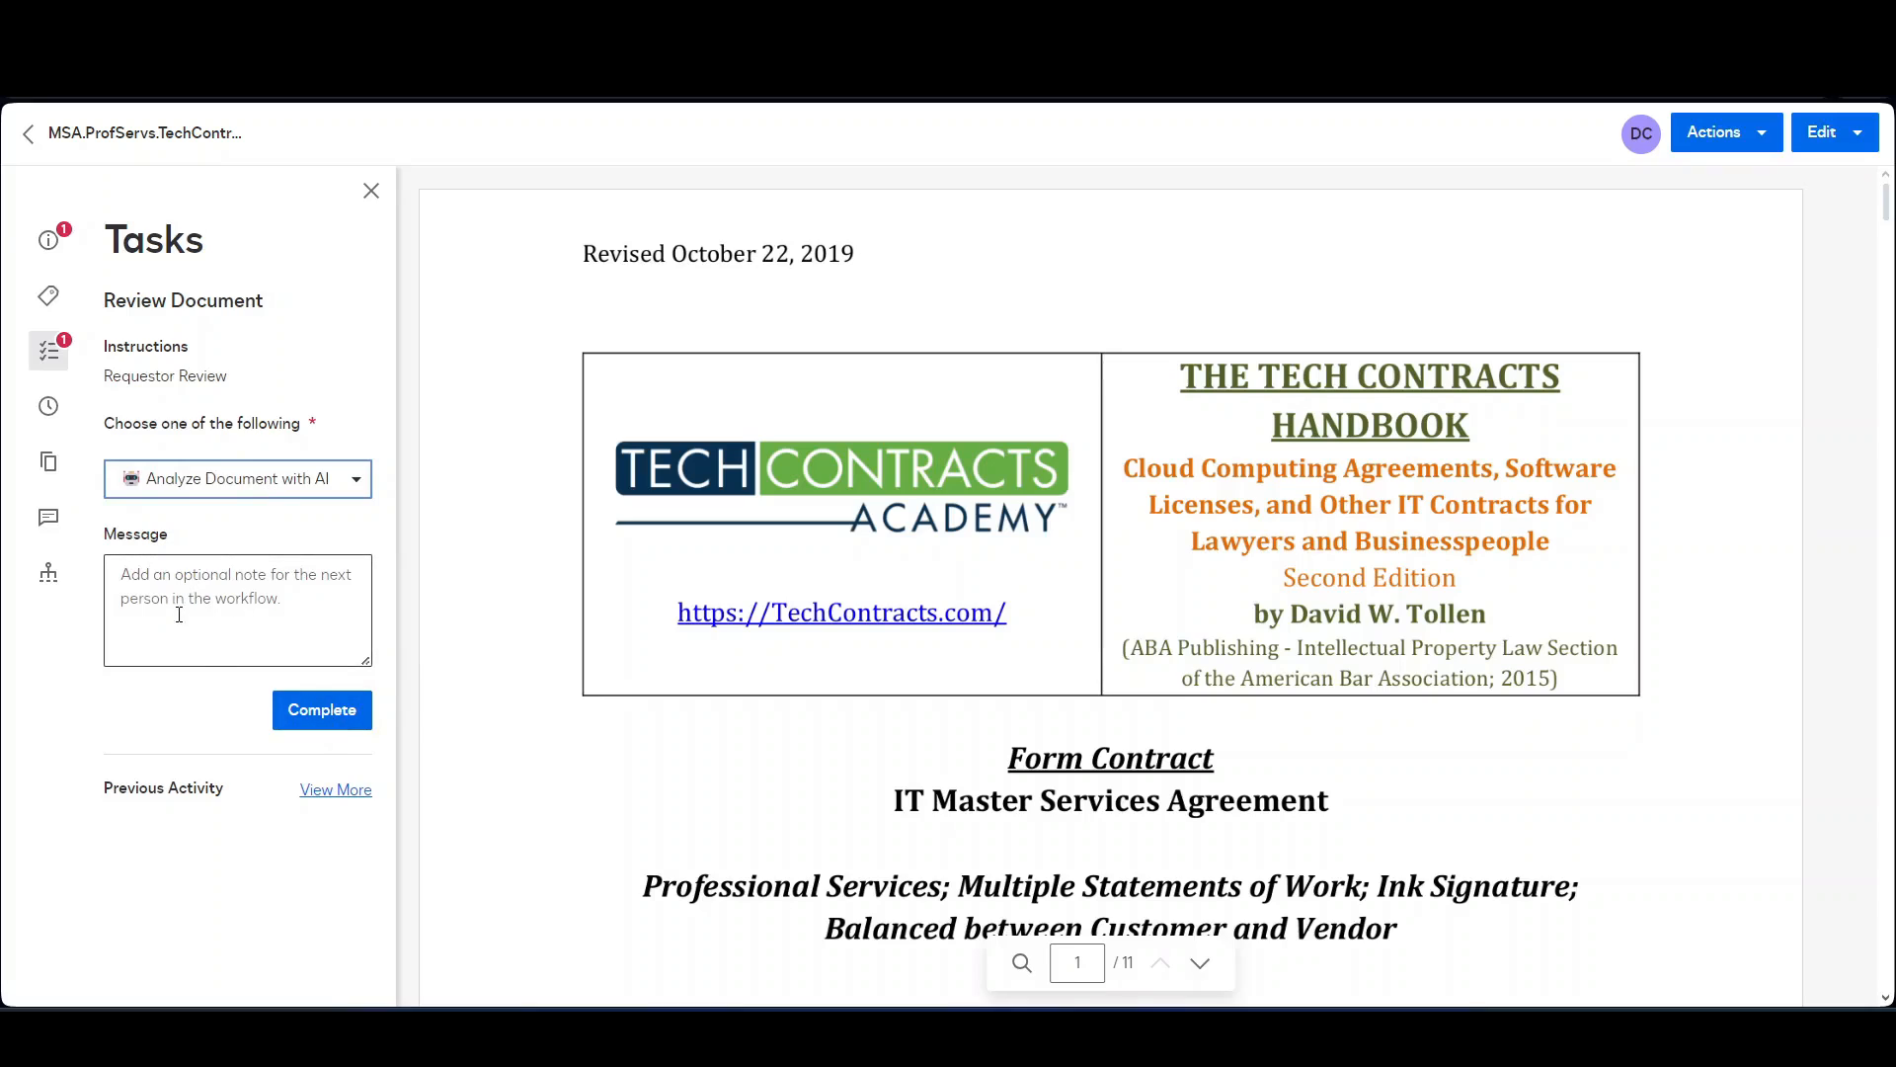
pyautogui.click(314, 708)
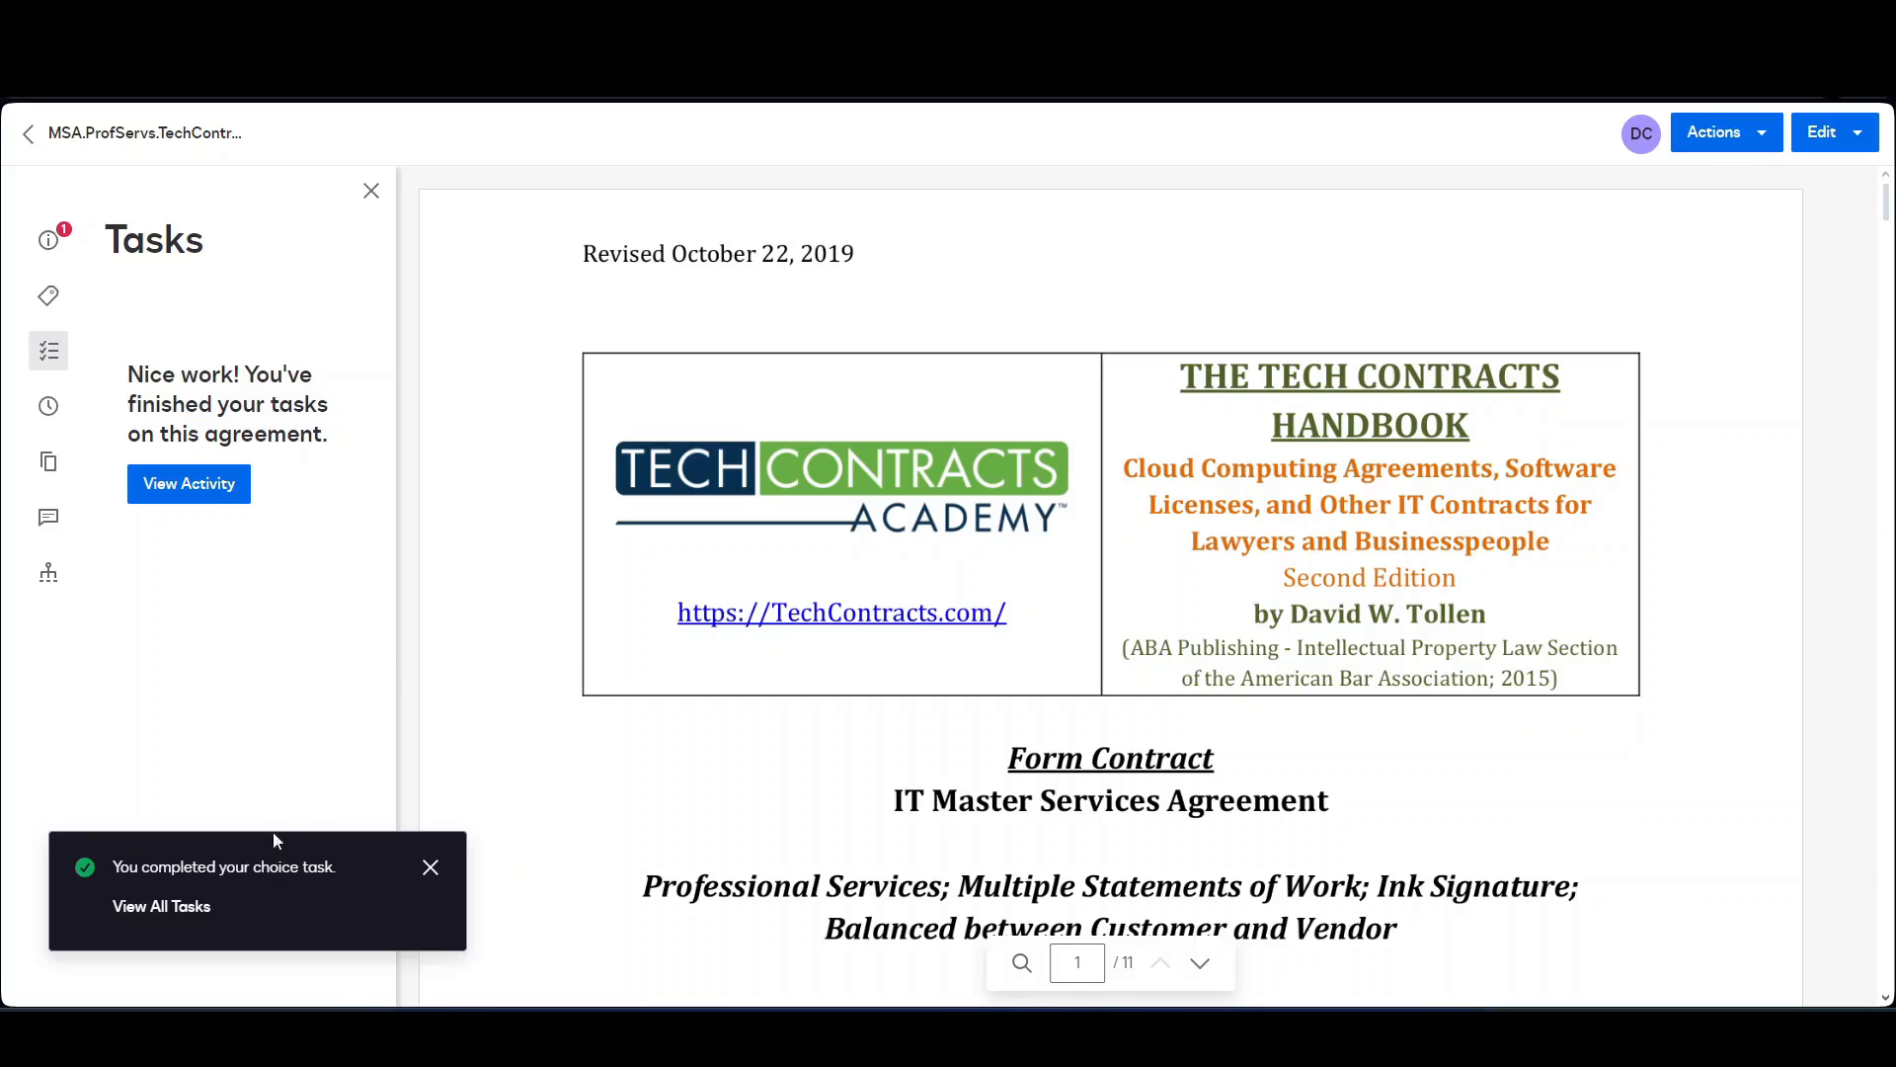
# Open the Review Data task, locate the suggested document type in the agreement, and accept Master Service Agreement.
pyautogui.click(181, 913)
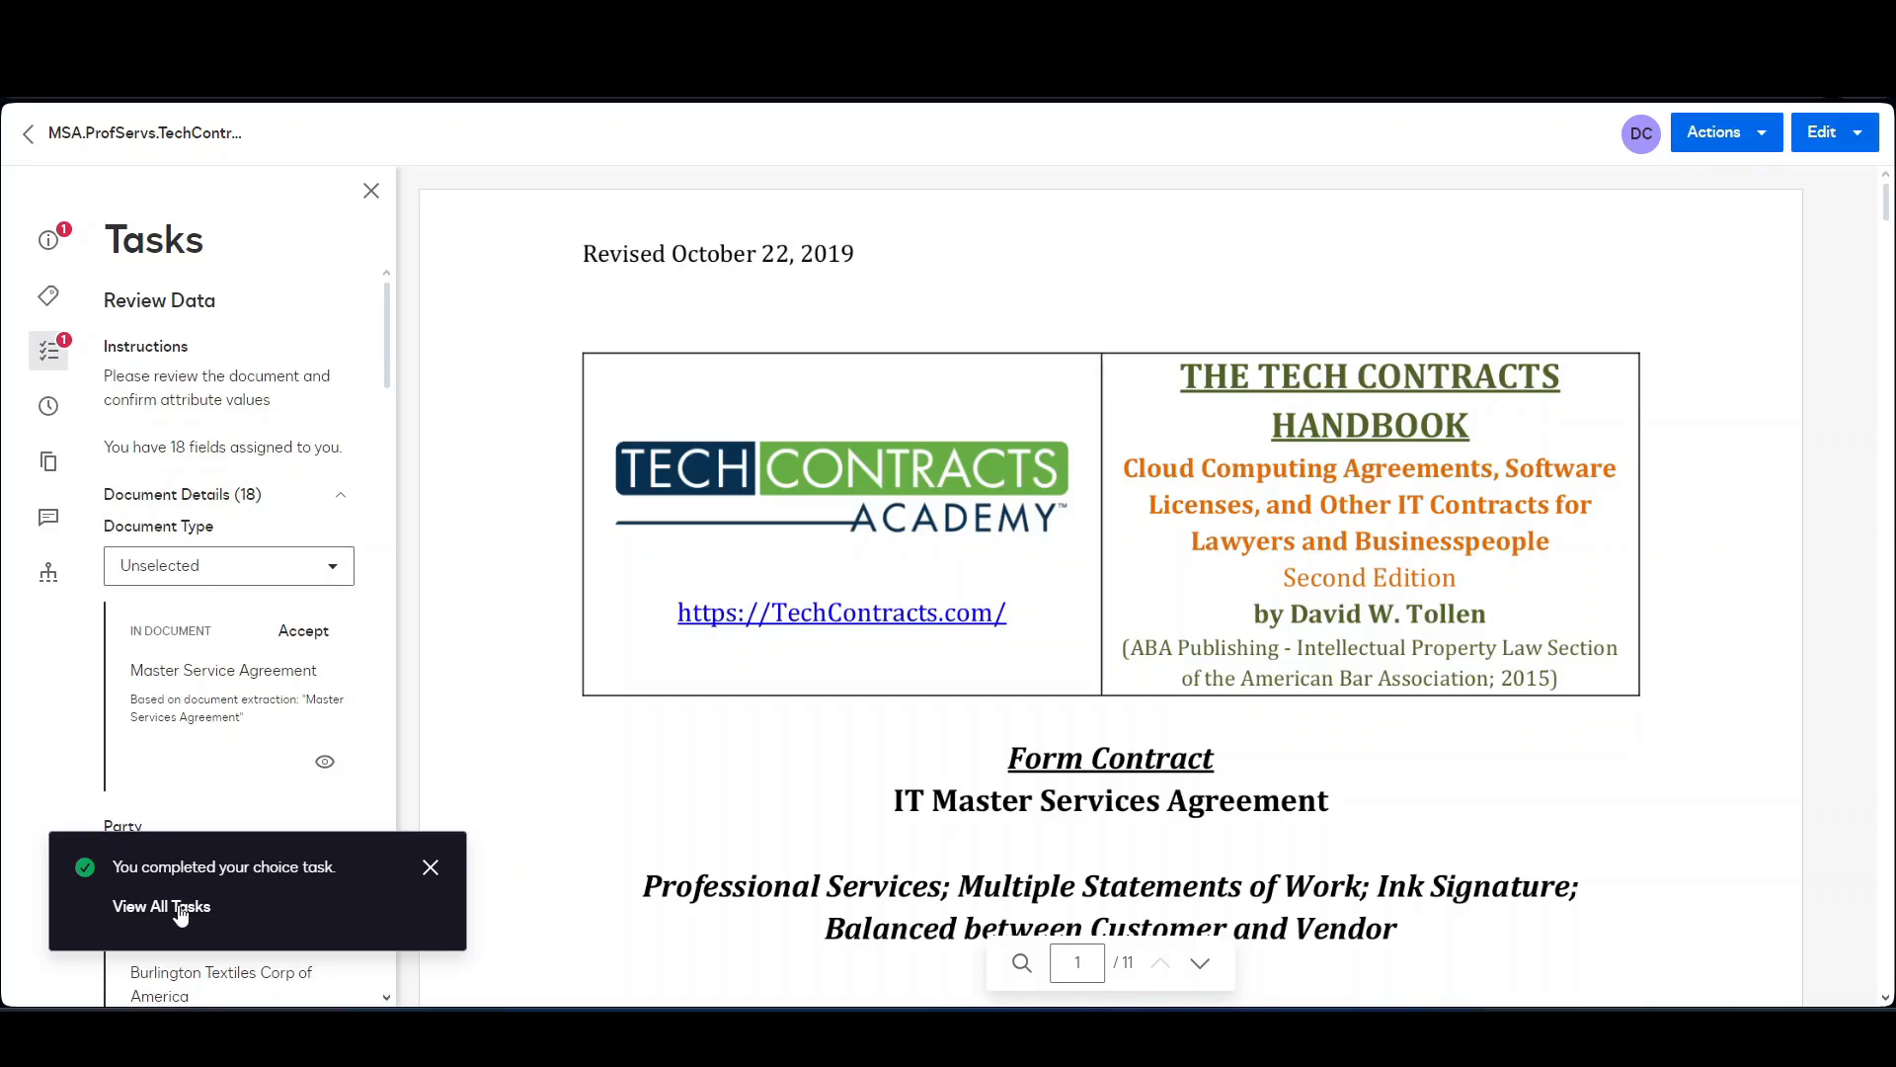
pyautogui.click(431, 869)
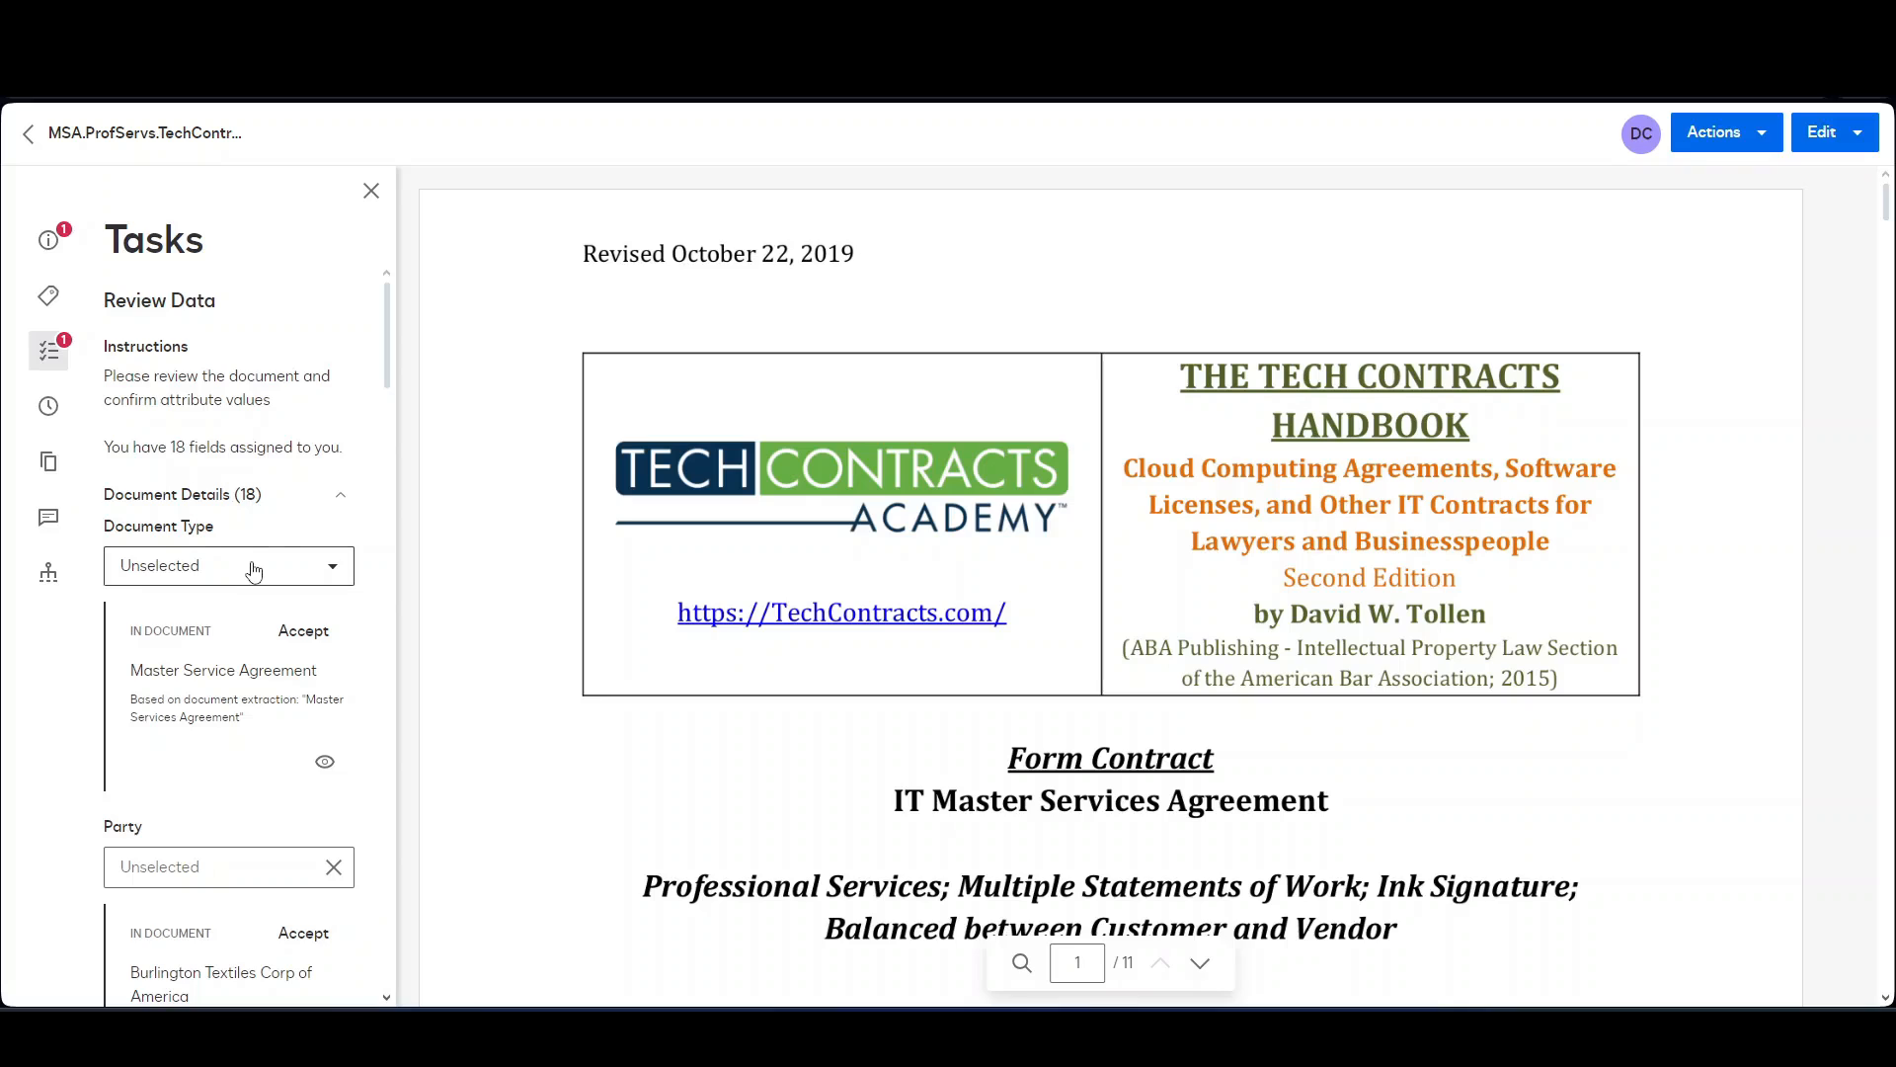
pyautogui.moveTo(388, 318)
pyautogui.mouseDown()
pyautogui.moveTo(379, 627)
pyautogui.moveTo(402, 852)
pyautogui.moveTo(378, 318)
pyautogui.mouseUp()
pyautogui.click(325, 768)
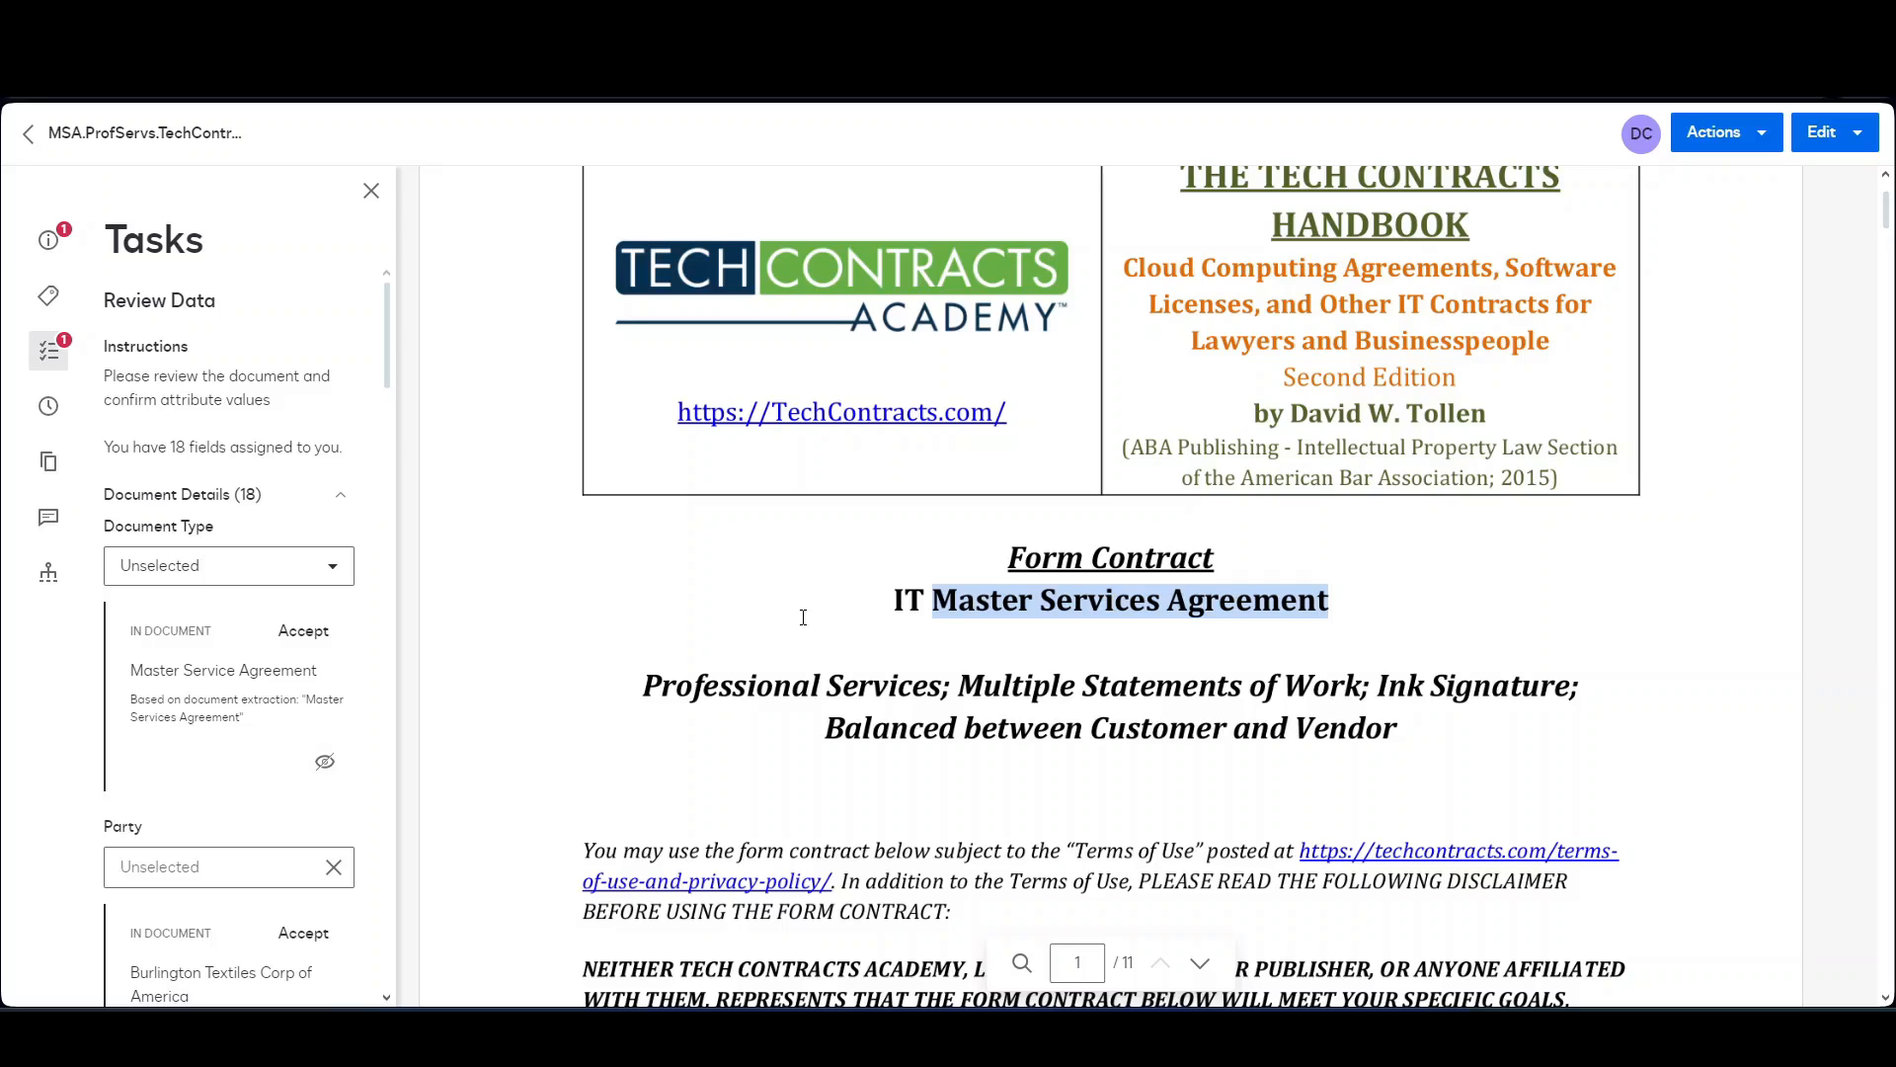
pyautogui.click(305, 632)
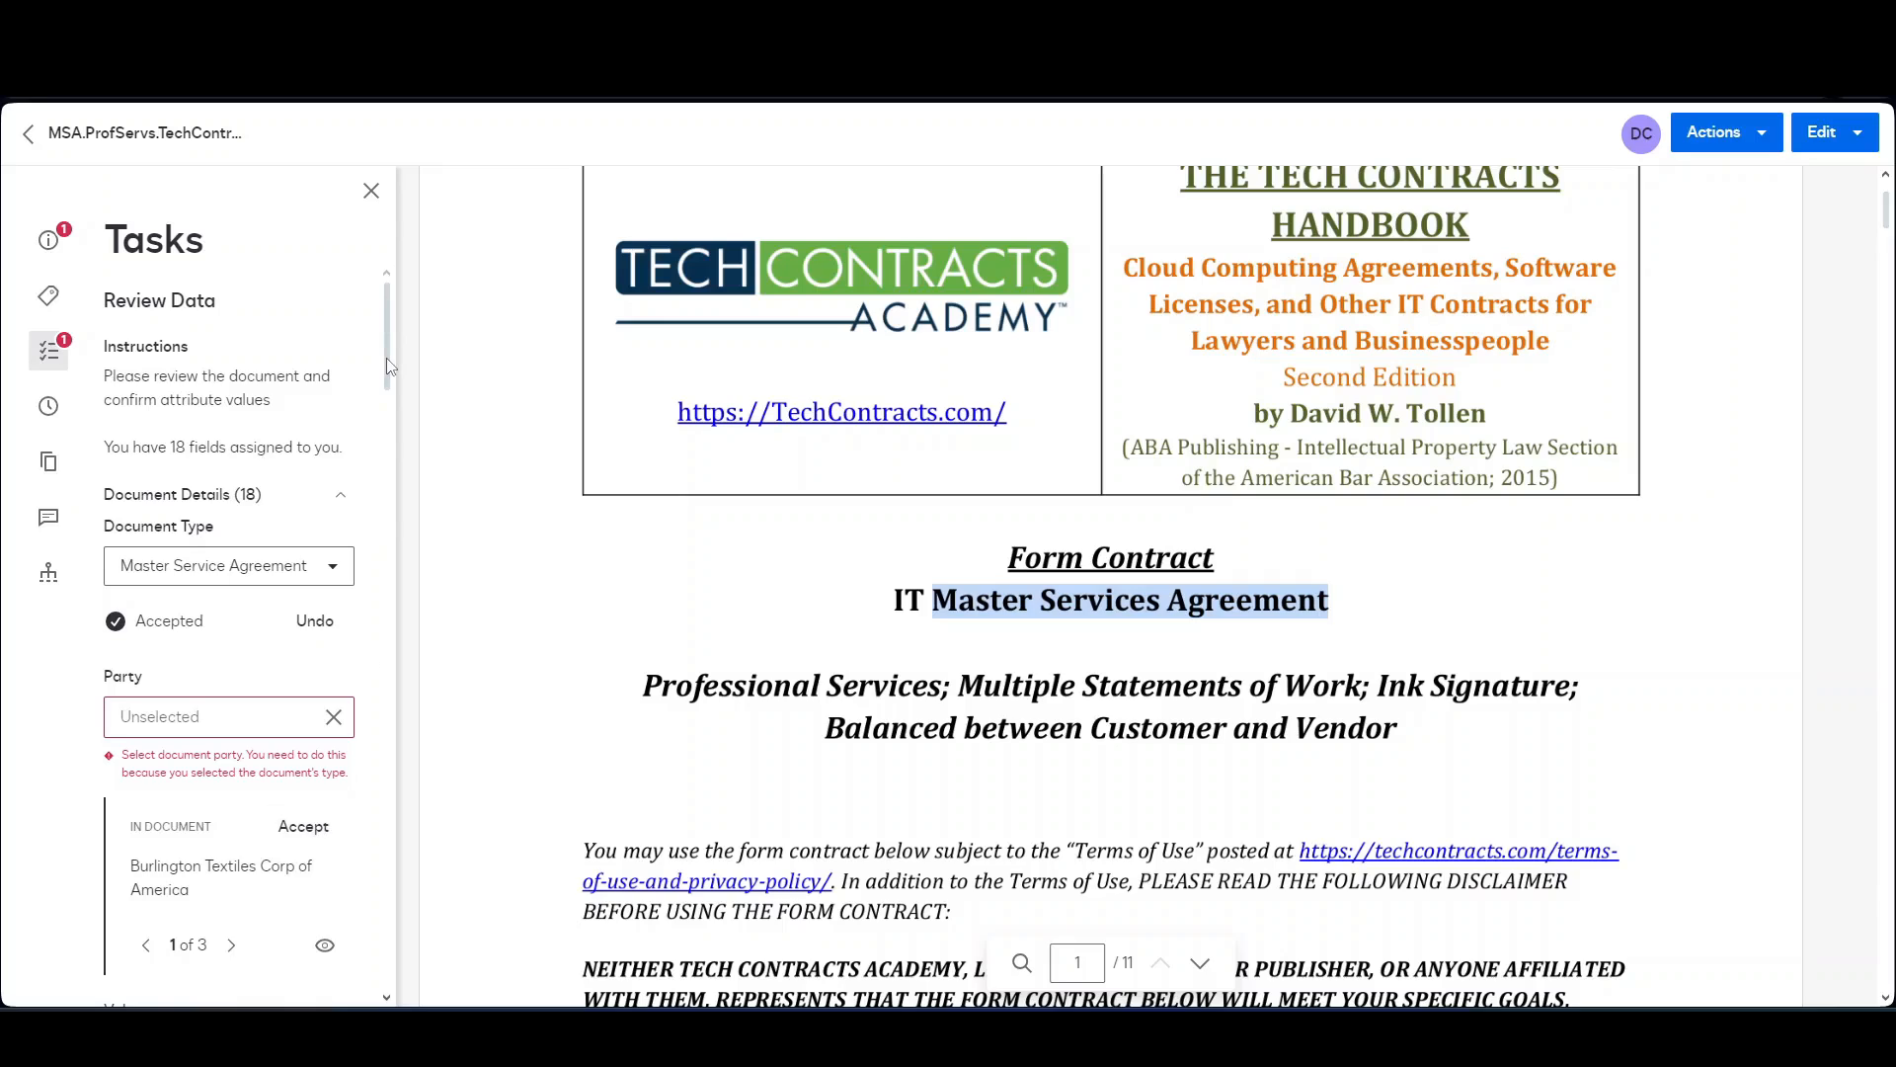
# Compare the suggested parties with their locations in the agreement and accept Burlington Textiles Corp of America as the party.
pyautogui.moveTo(388, 365); pyautogui.dragTo(389, 392)
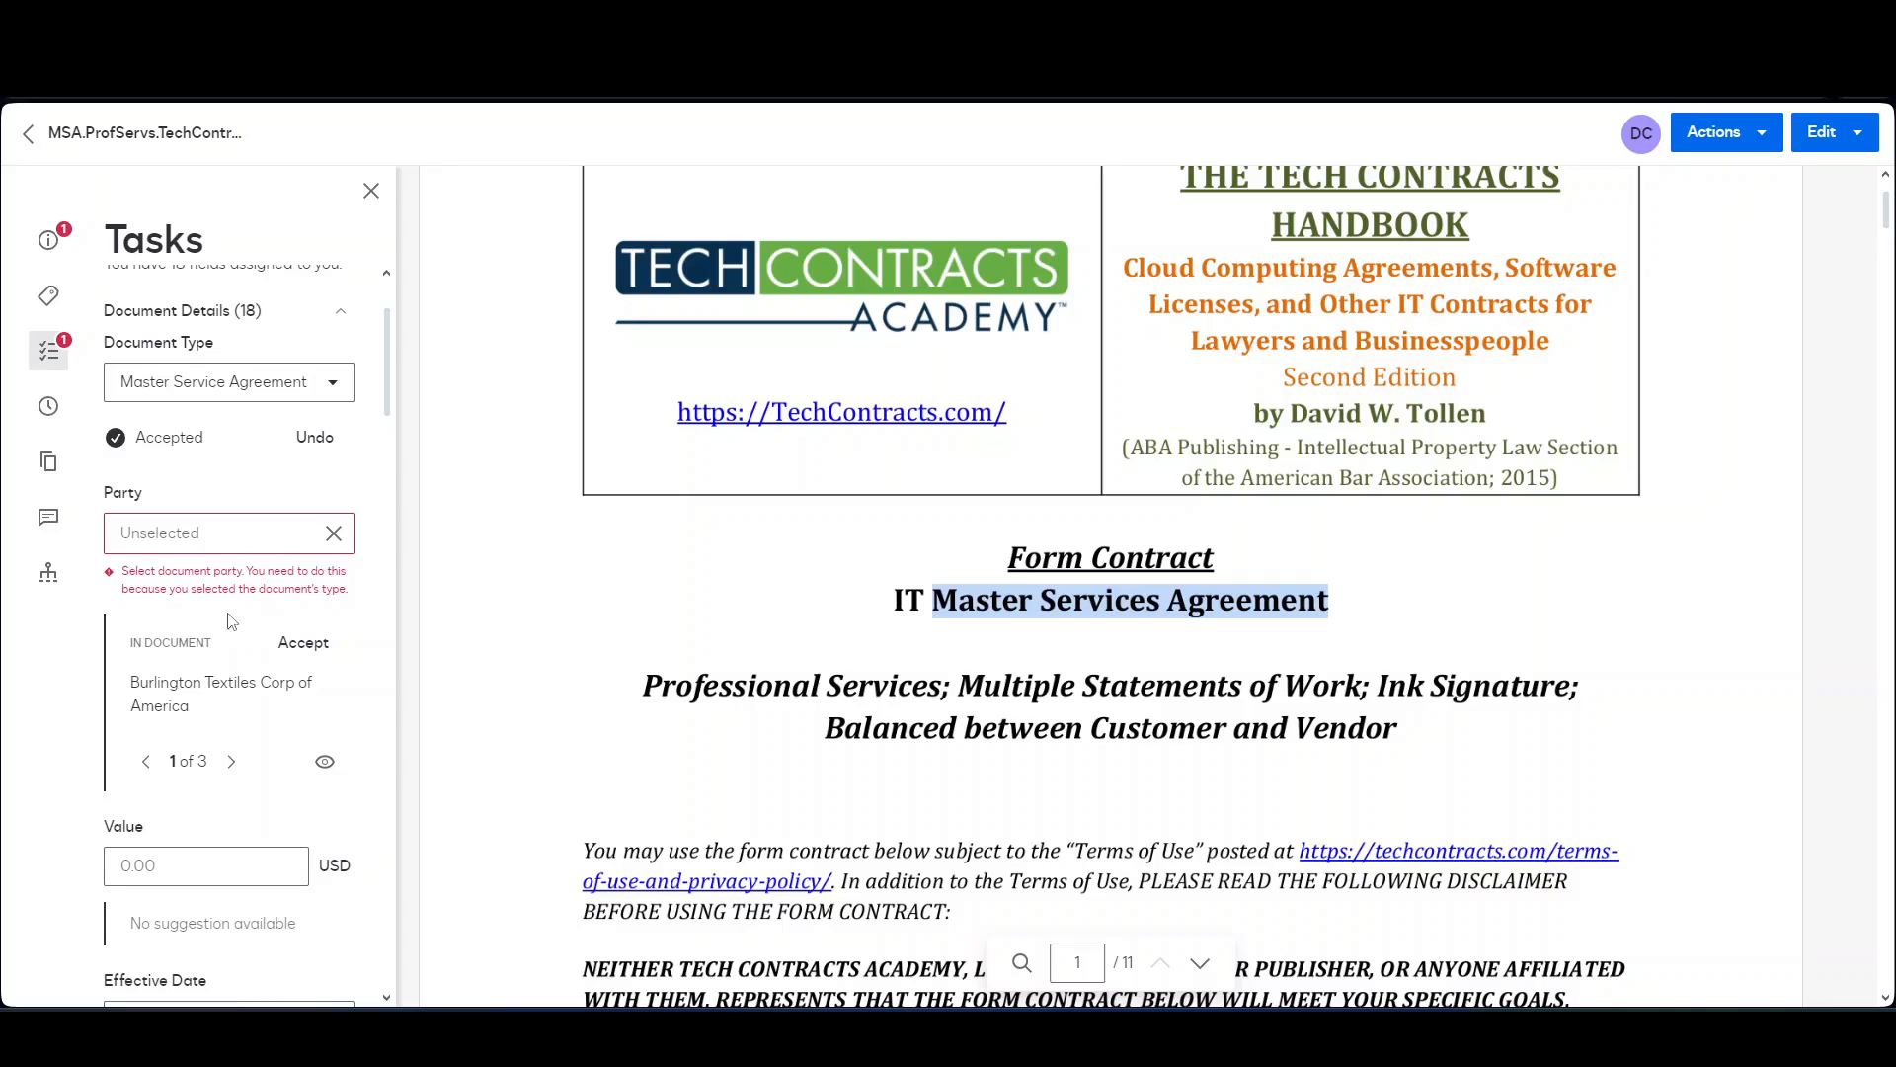
pyautogui.click(234, 769)
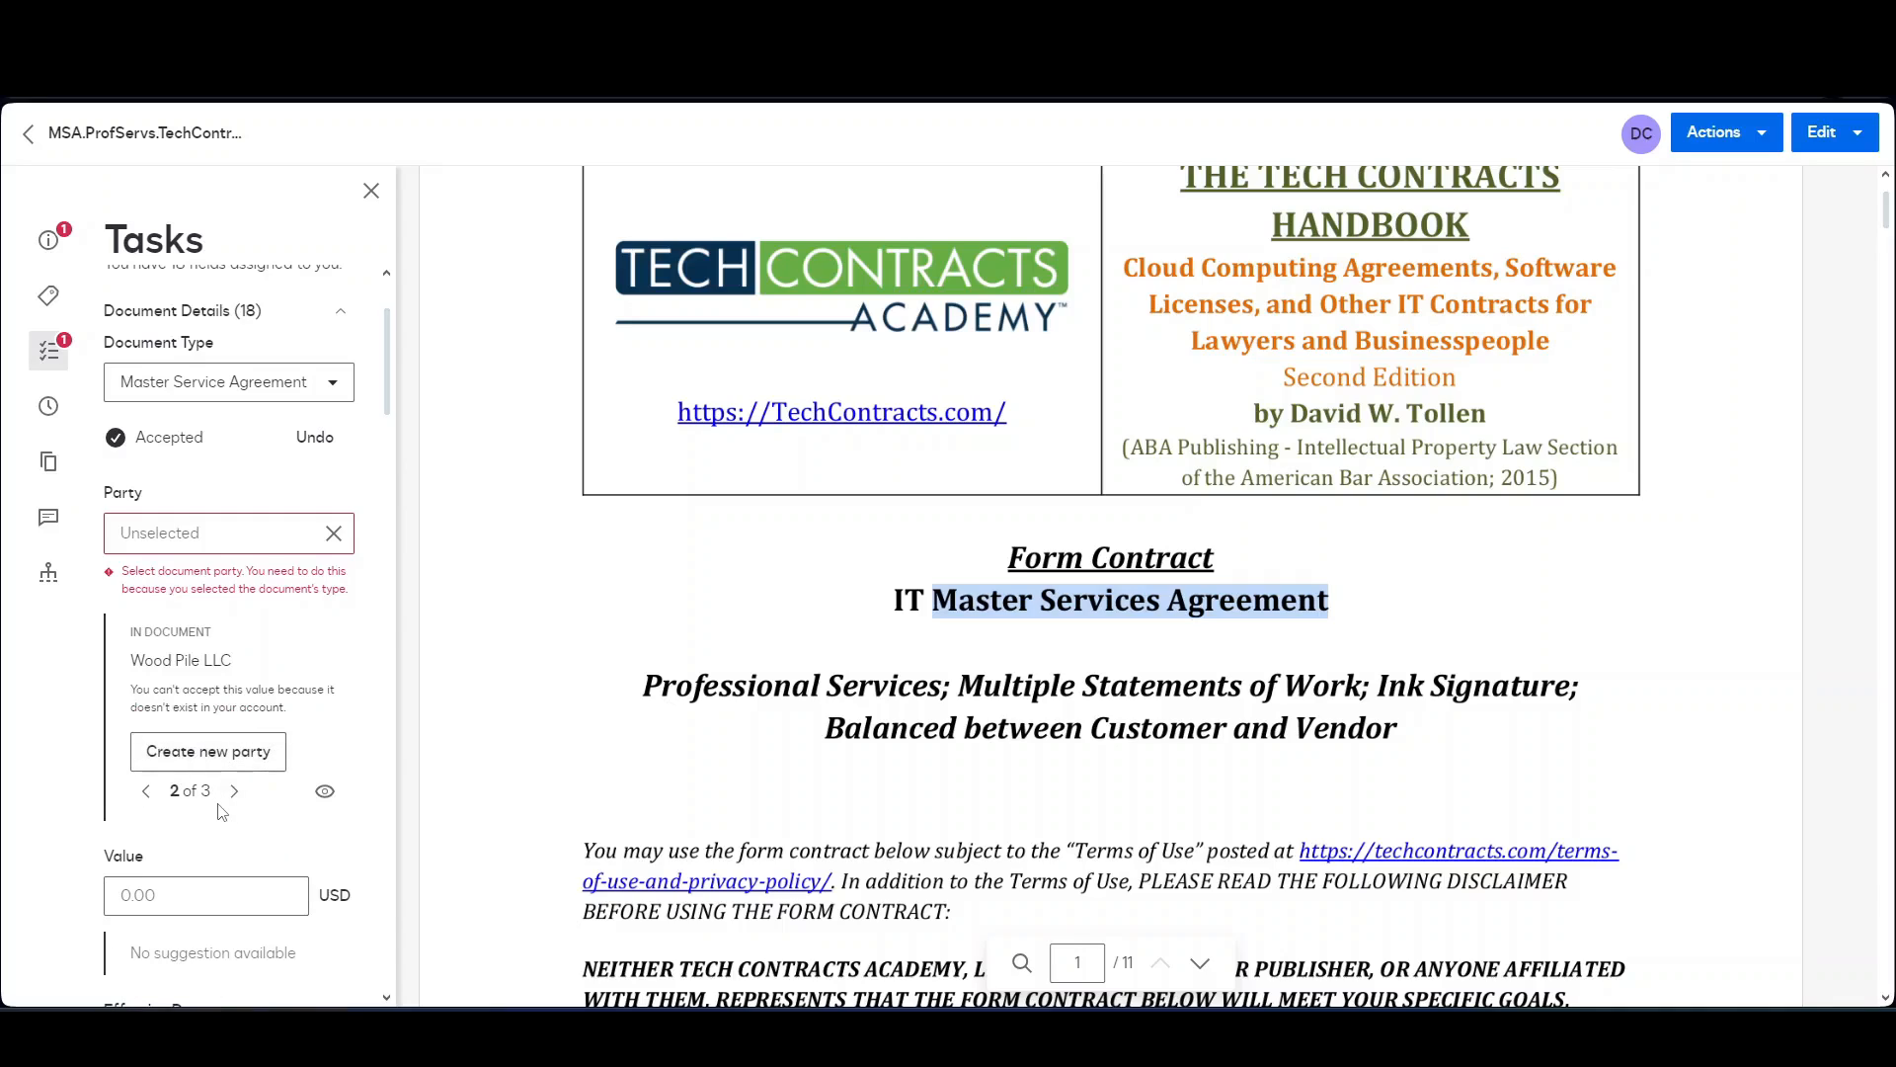
pyautogui.click(236, 791)
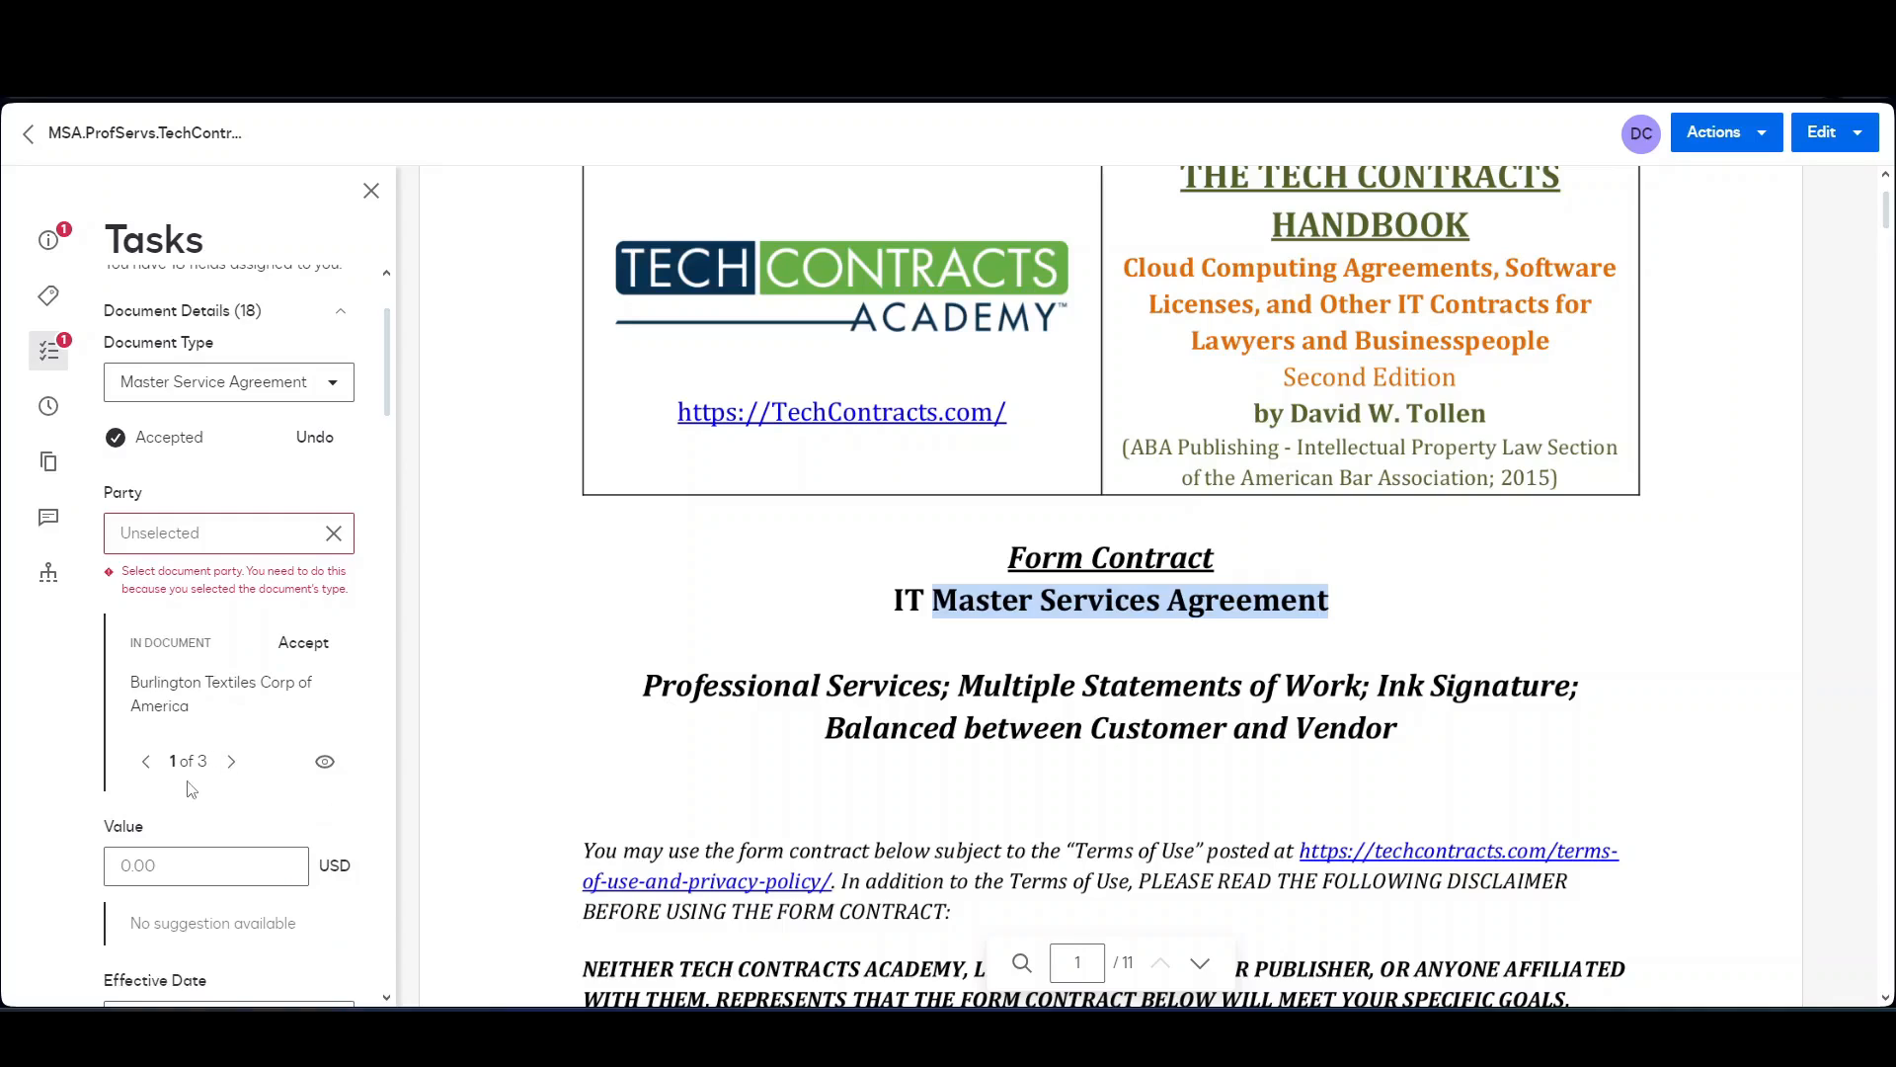
pyautogui.click(326, 763)
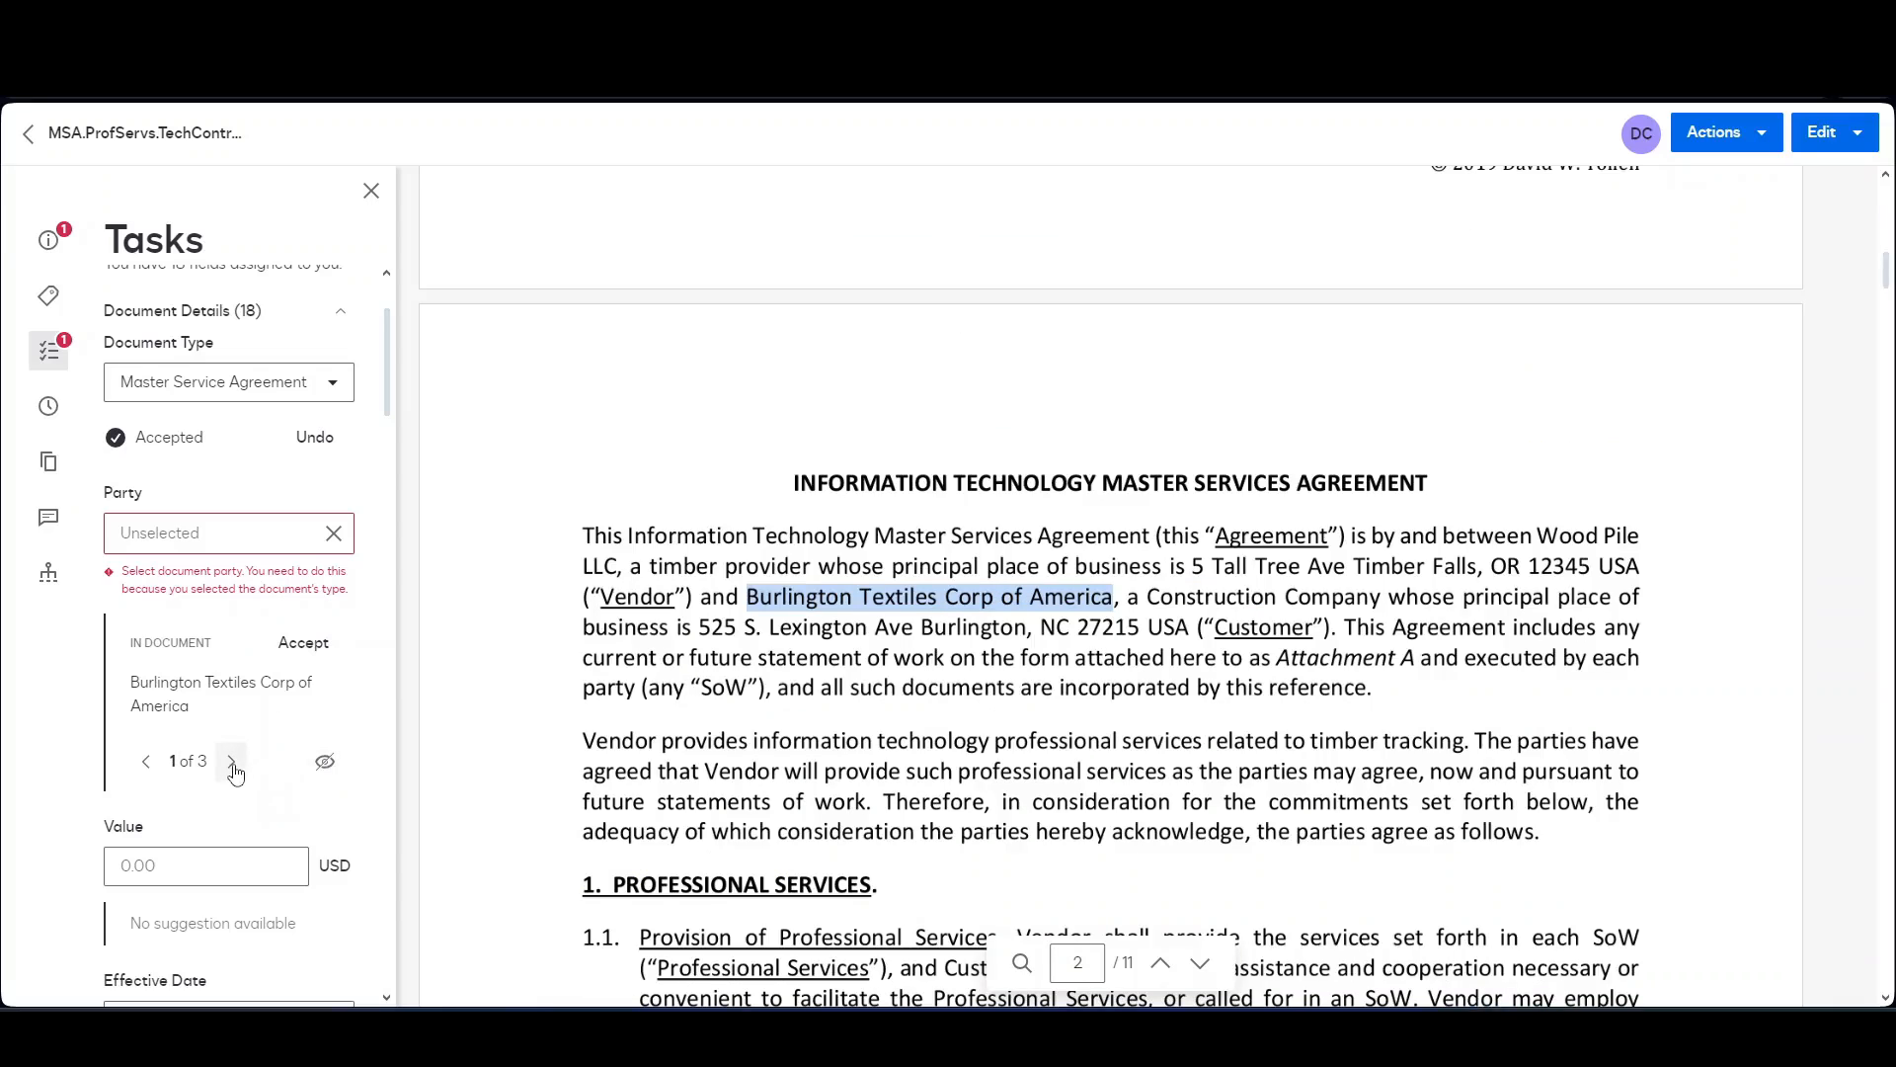
pyautogui.click(233, 763)
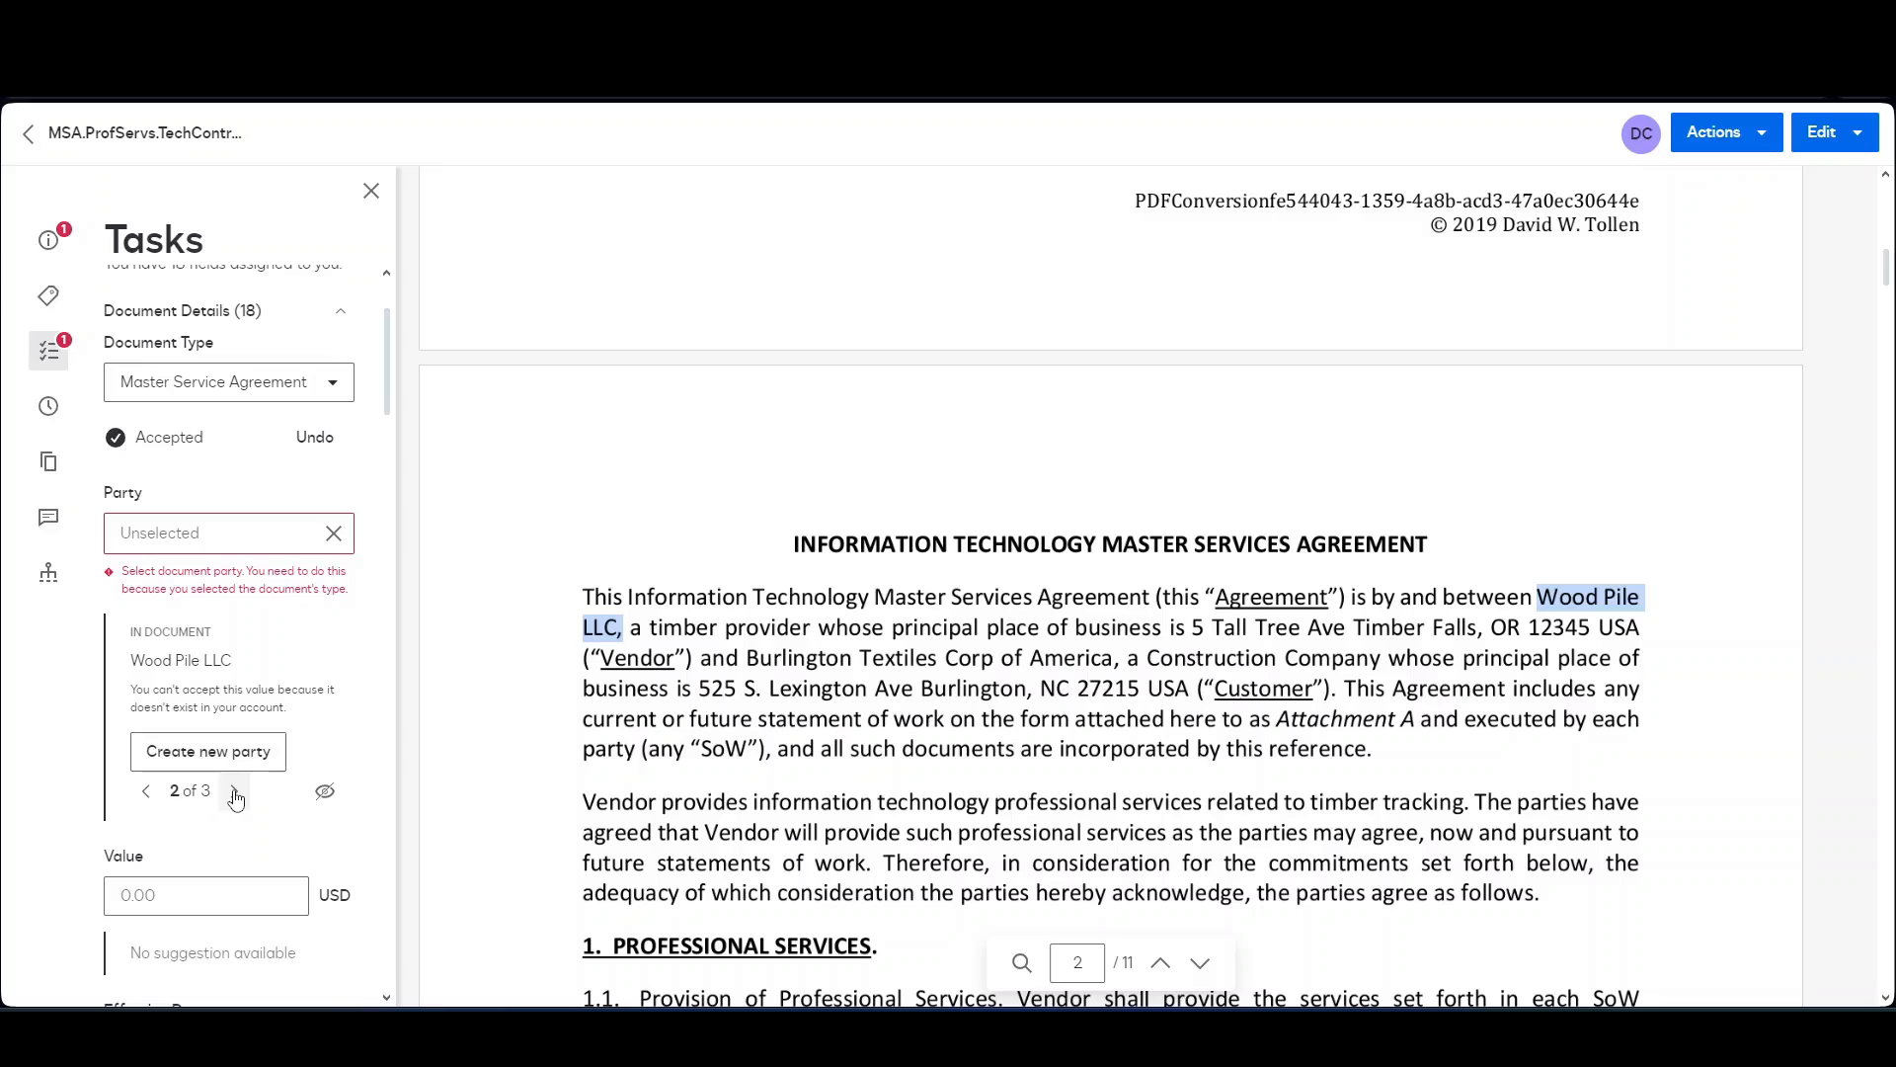
pyautogui.click(235, 792)
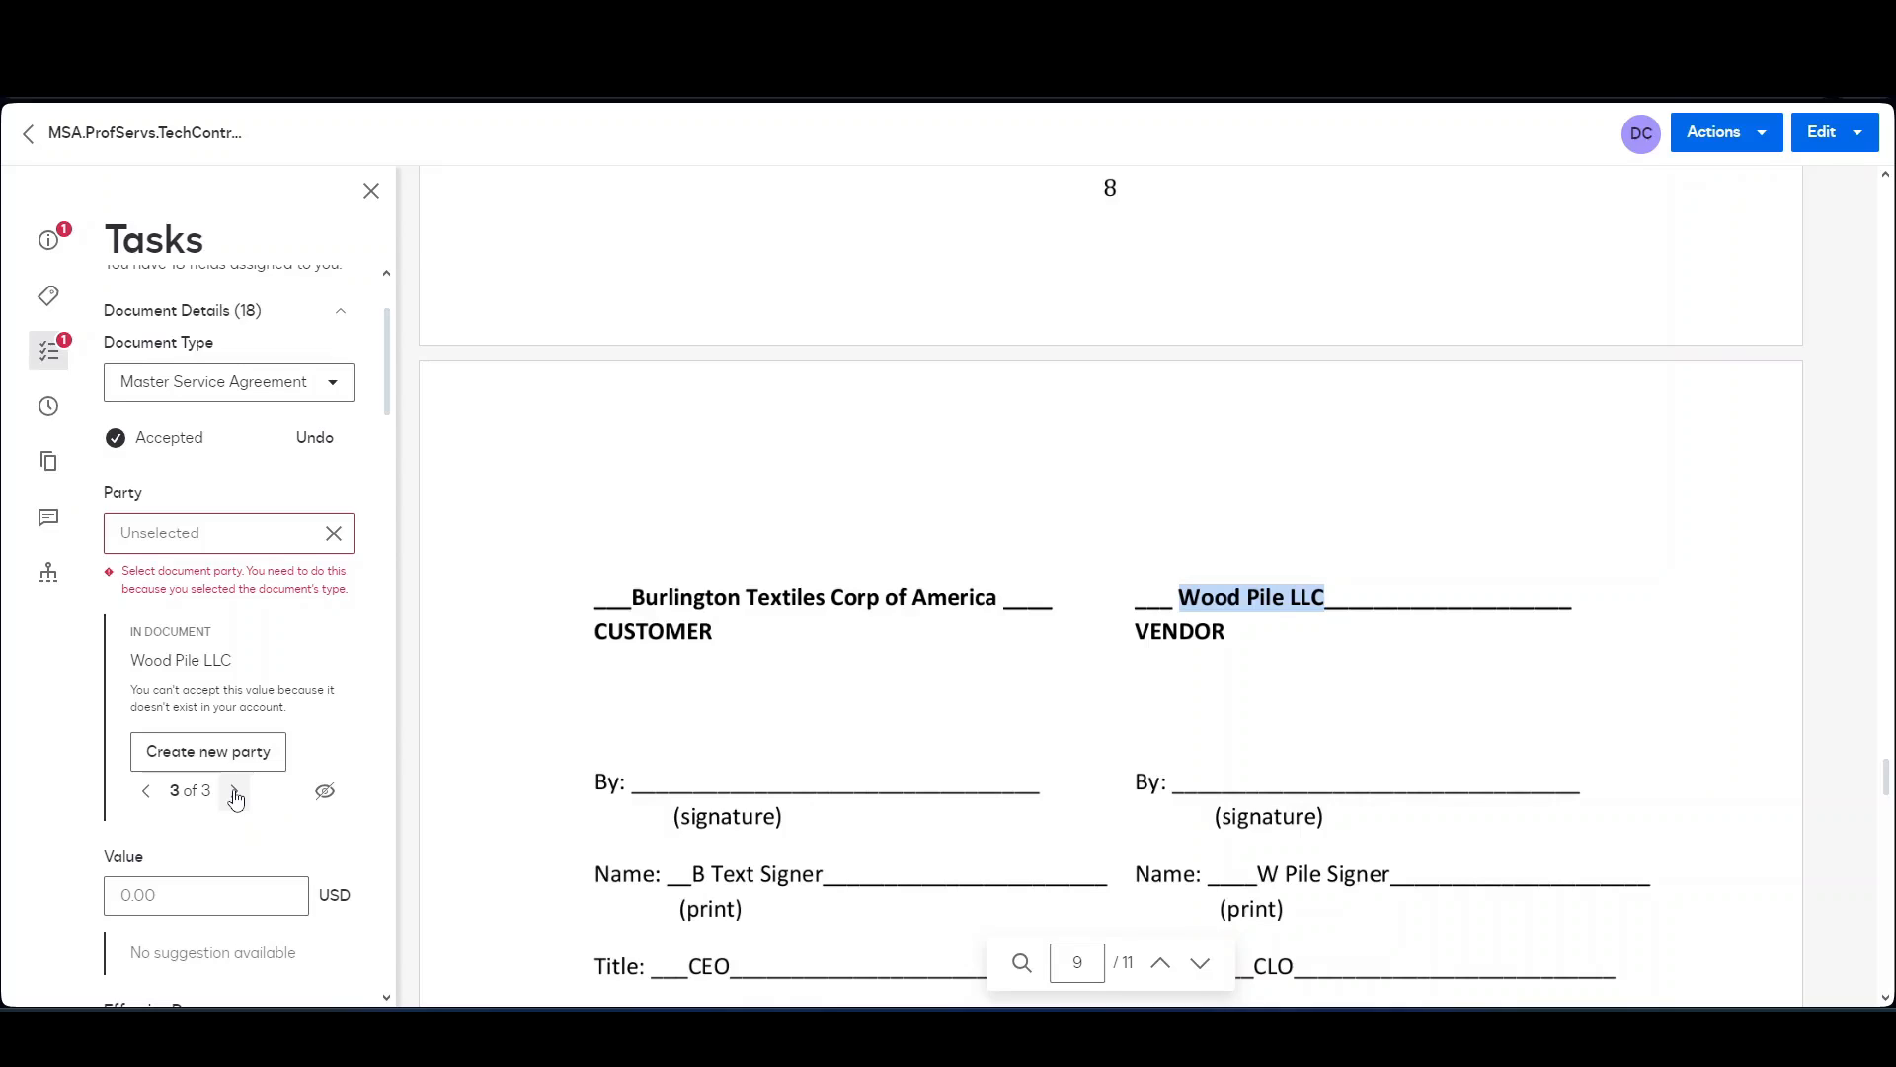
pyautogui.click(146, 791)
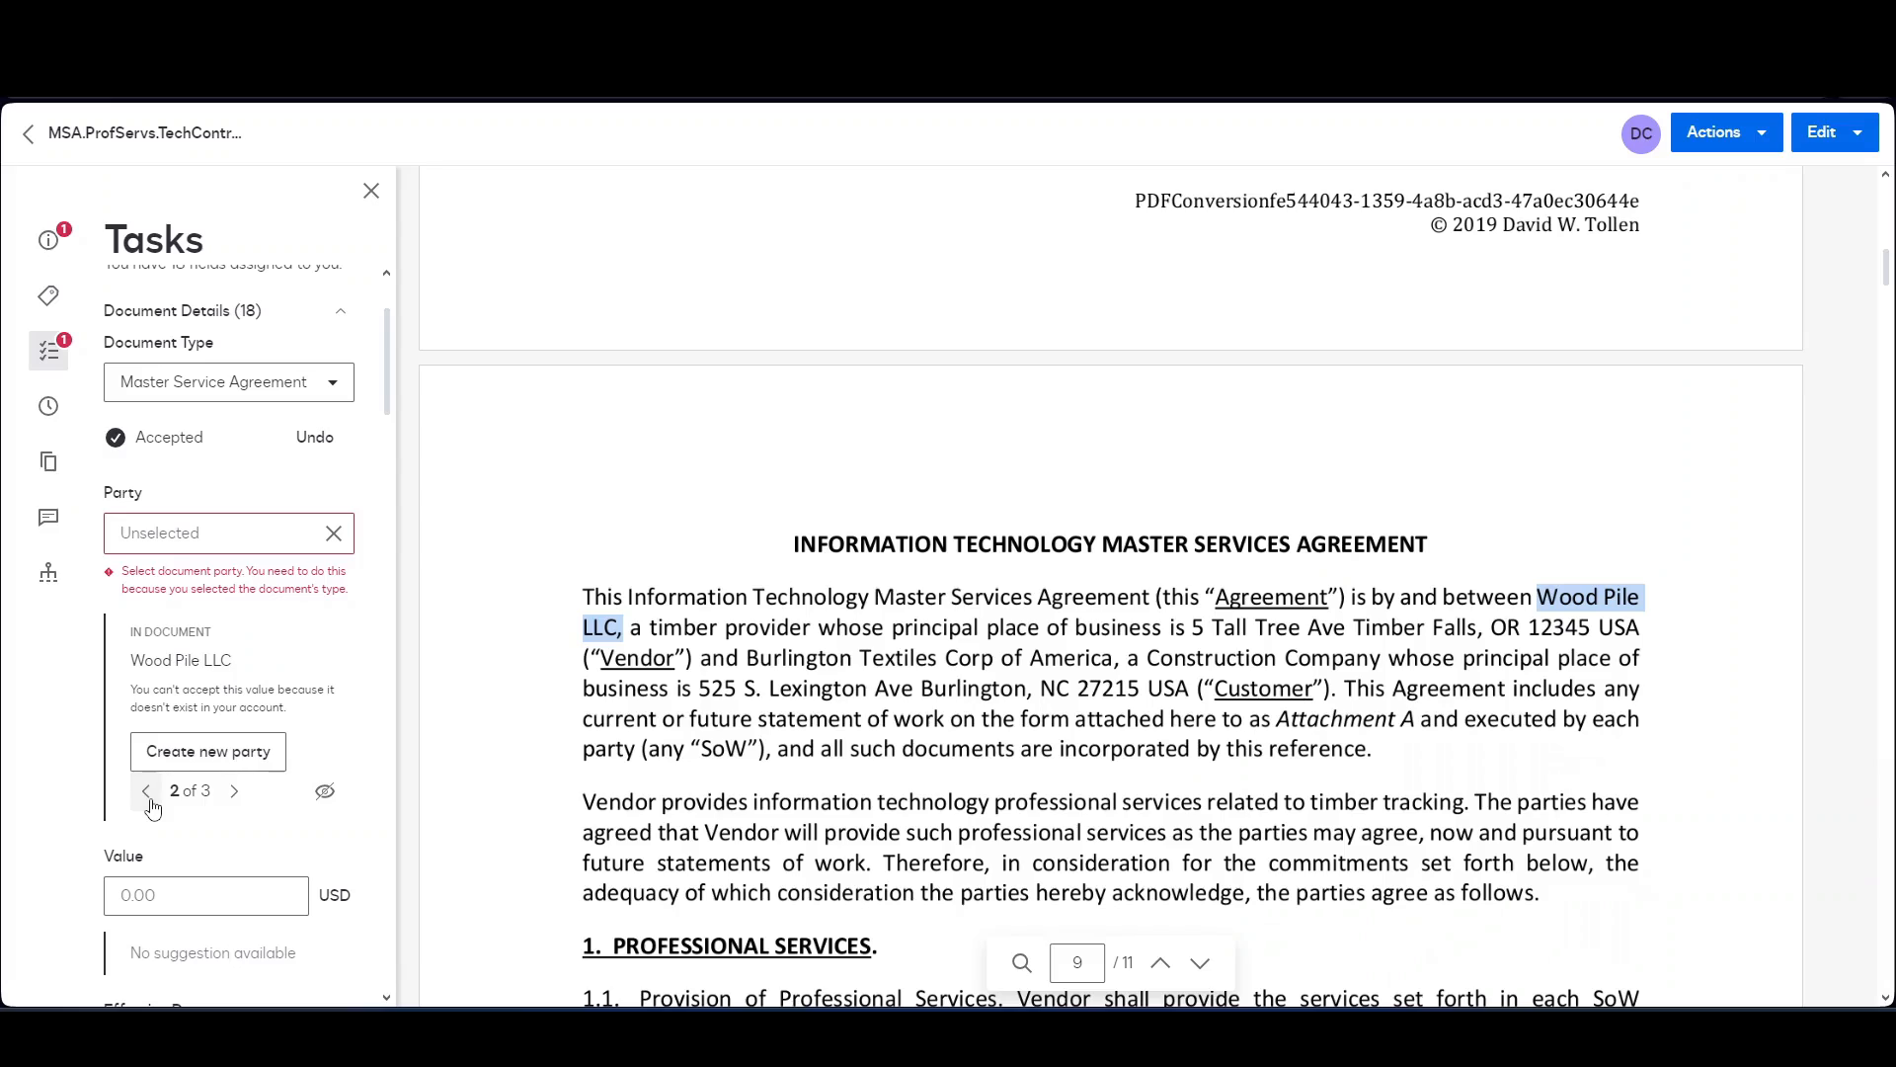
pyautogui.click(146, 798)
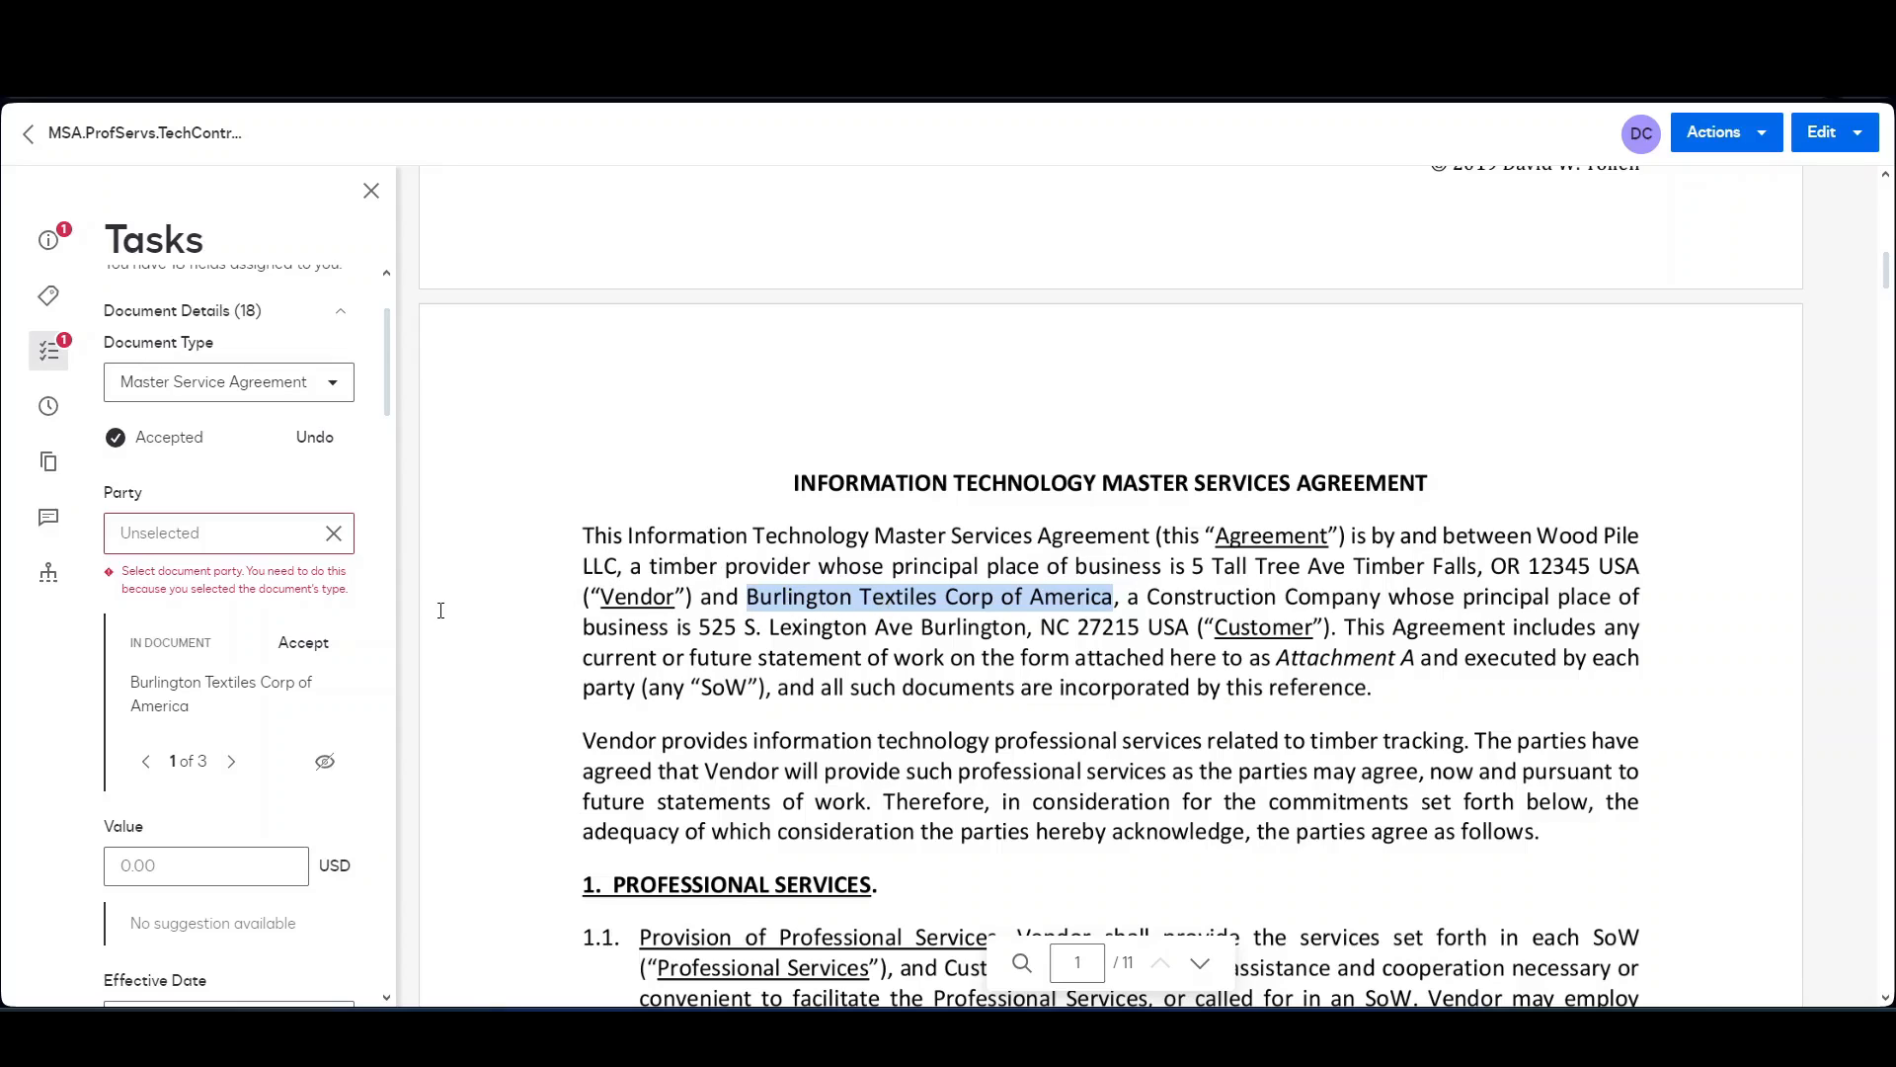
pyautogui.click(304, 643)
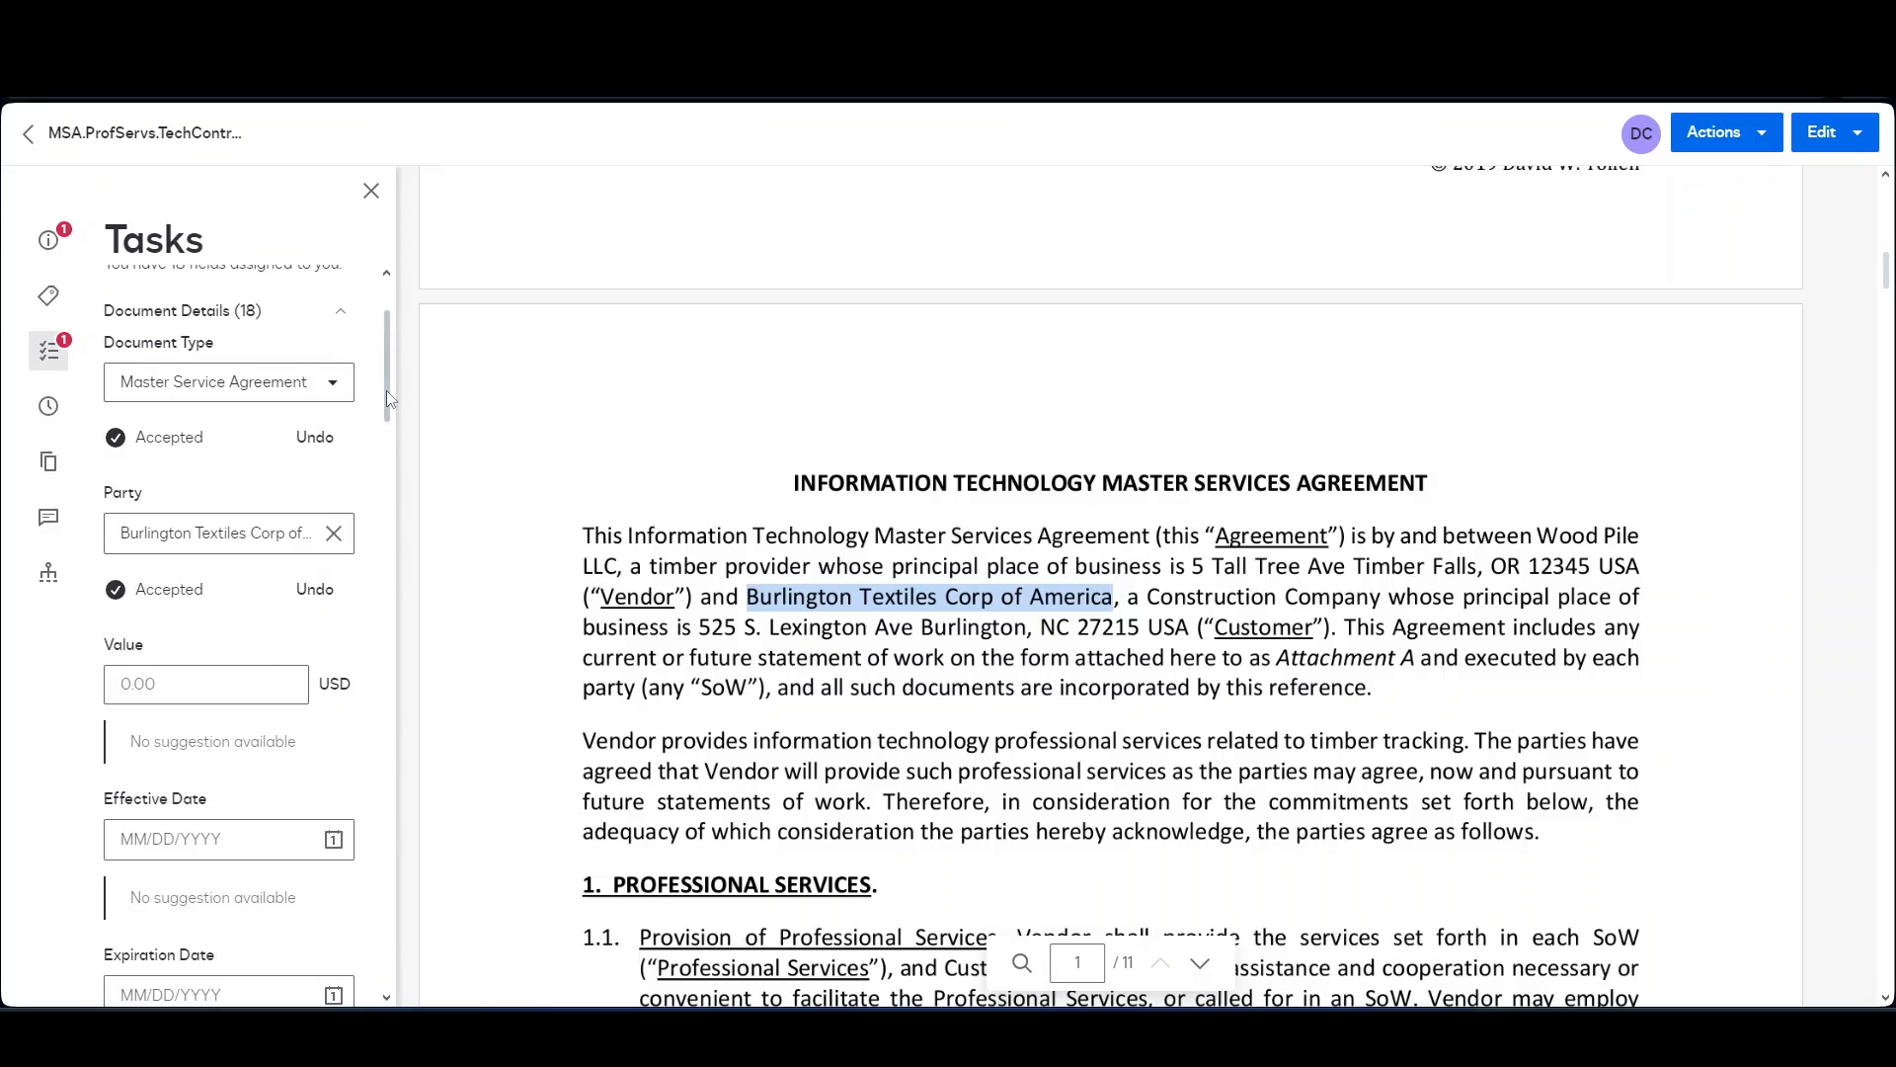
# Locate the suggested termination notice in the agreement and accept 5 days for it.
pyautogui.moveTo(386, 397); pyautogui.dragTo(351, 454)
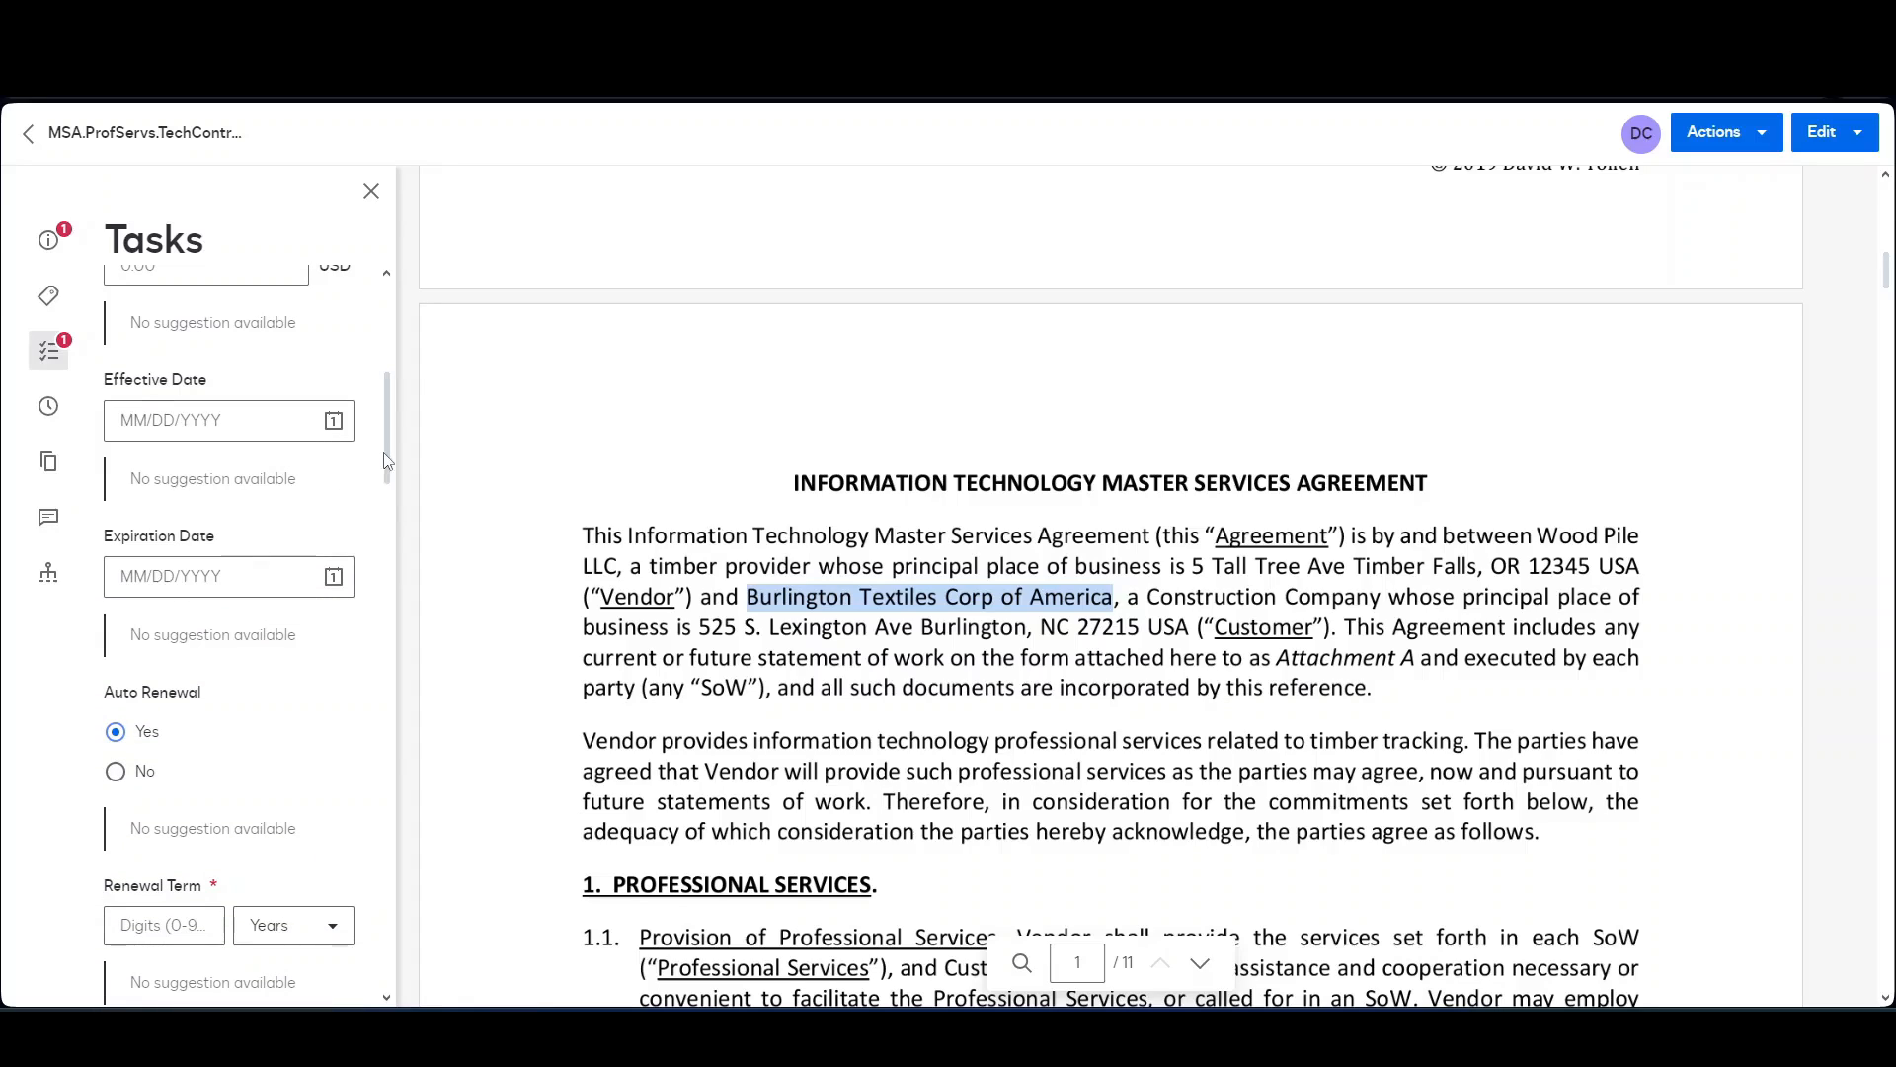
pyautogui.moveTo(387, 457); pyautogui.dragTo(391, 426)
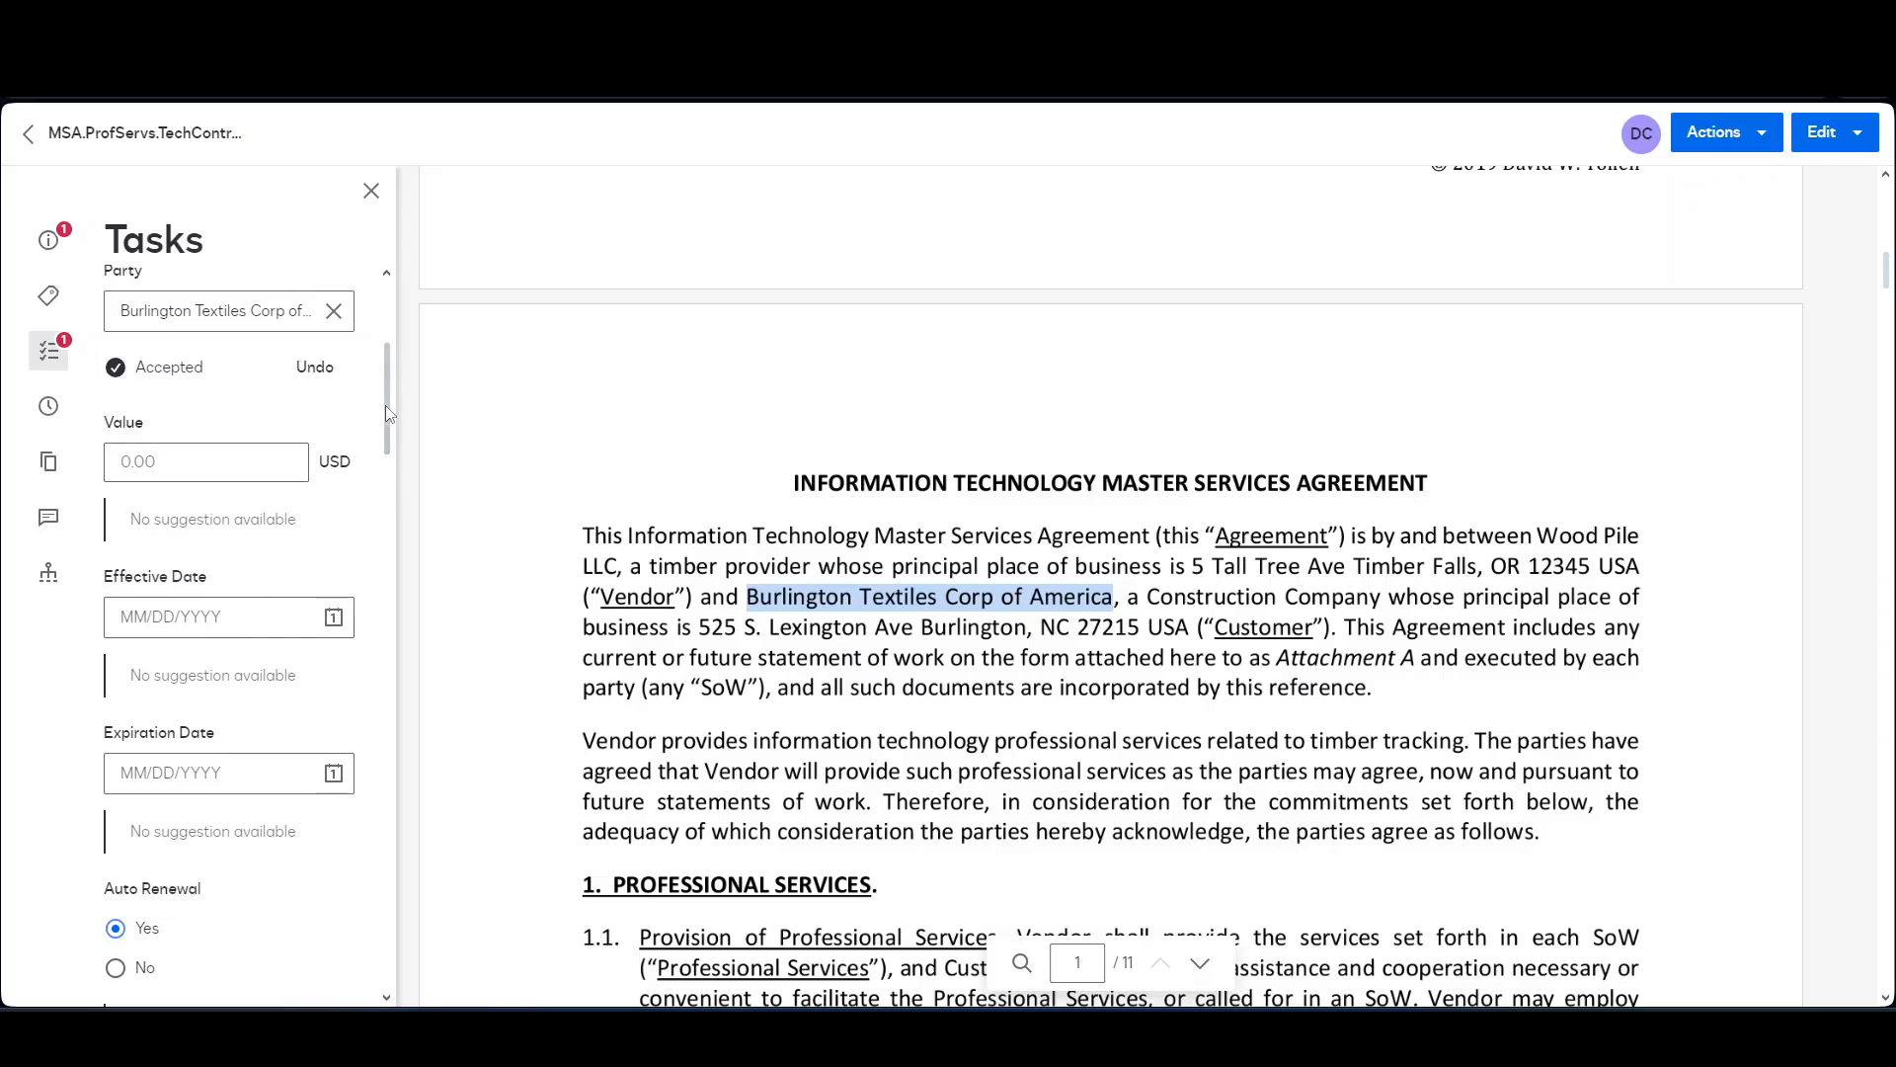
pyautogui.moveTo(388, 413); pyautogui.dragTo(381, 495)
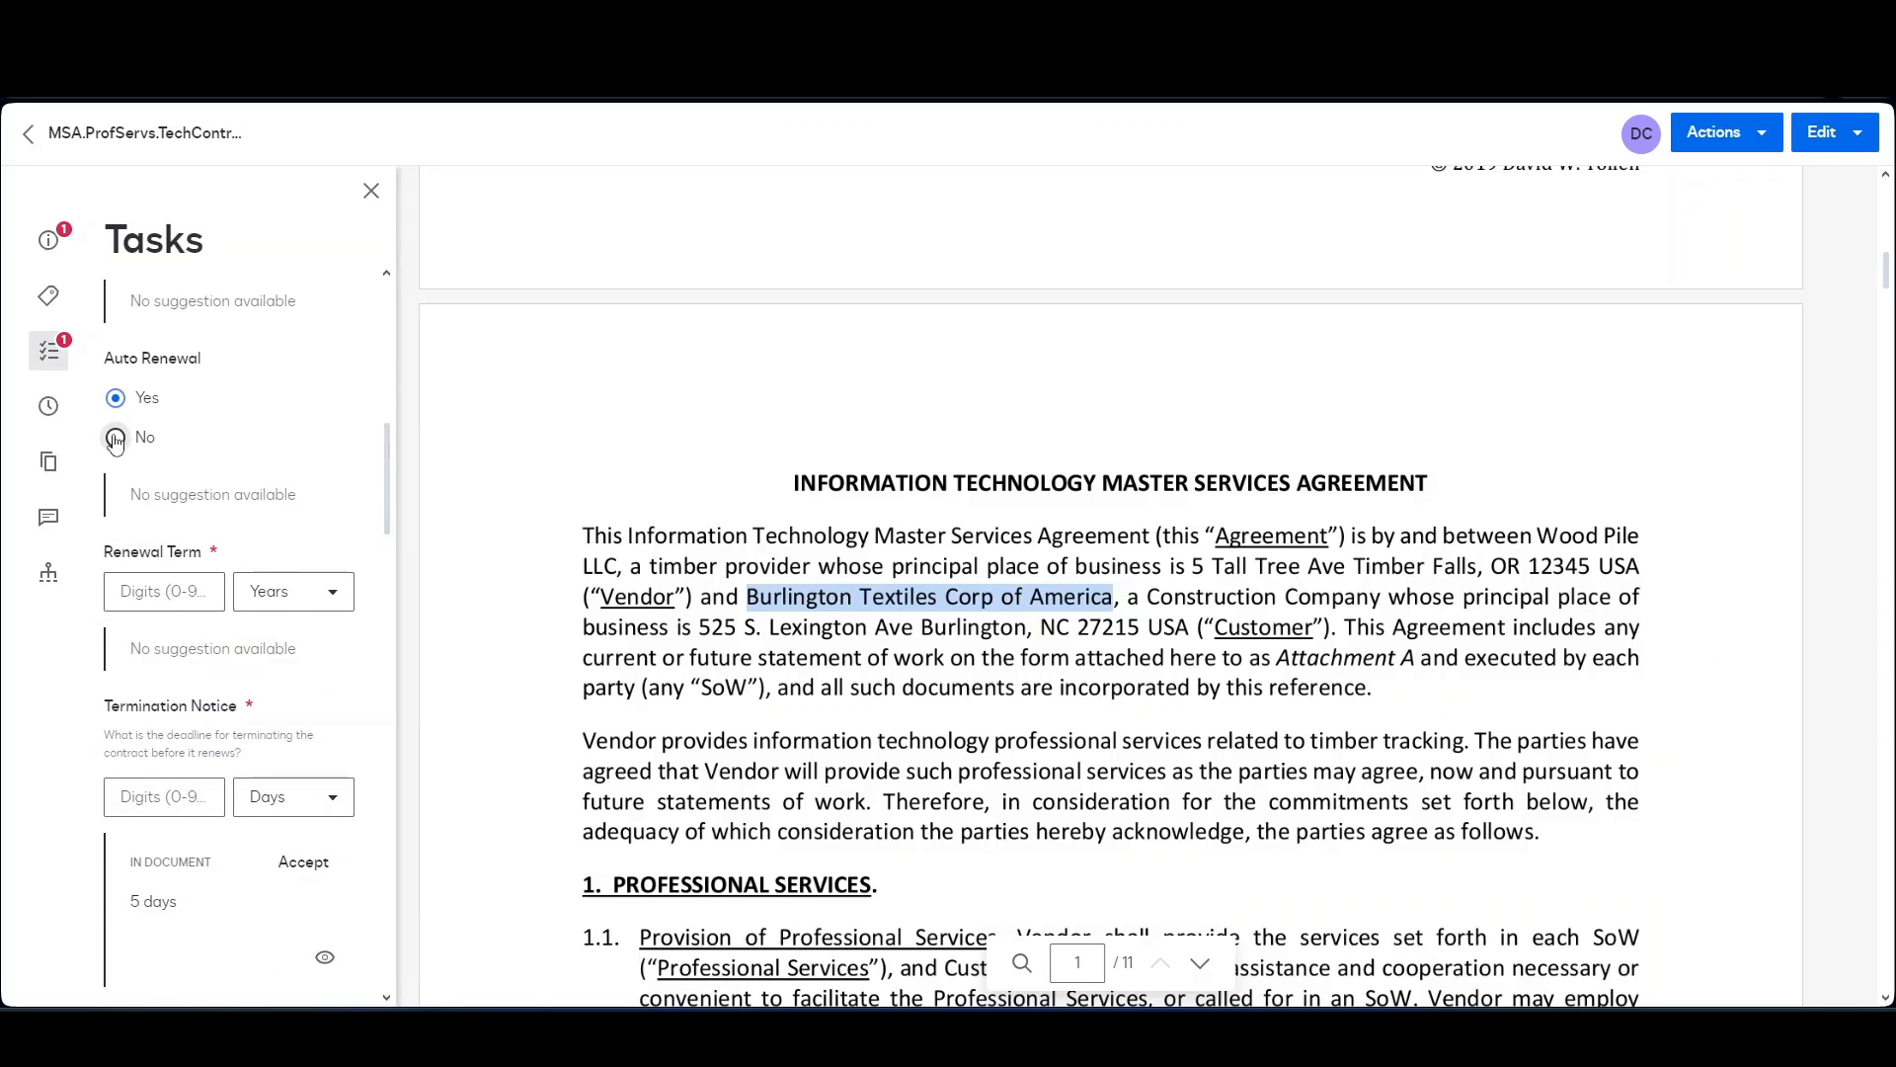
pyautogui.moveTo(381, 474); pyautogui.dragTo(382, 492)
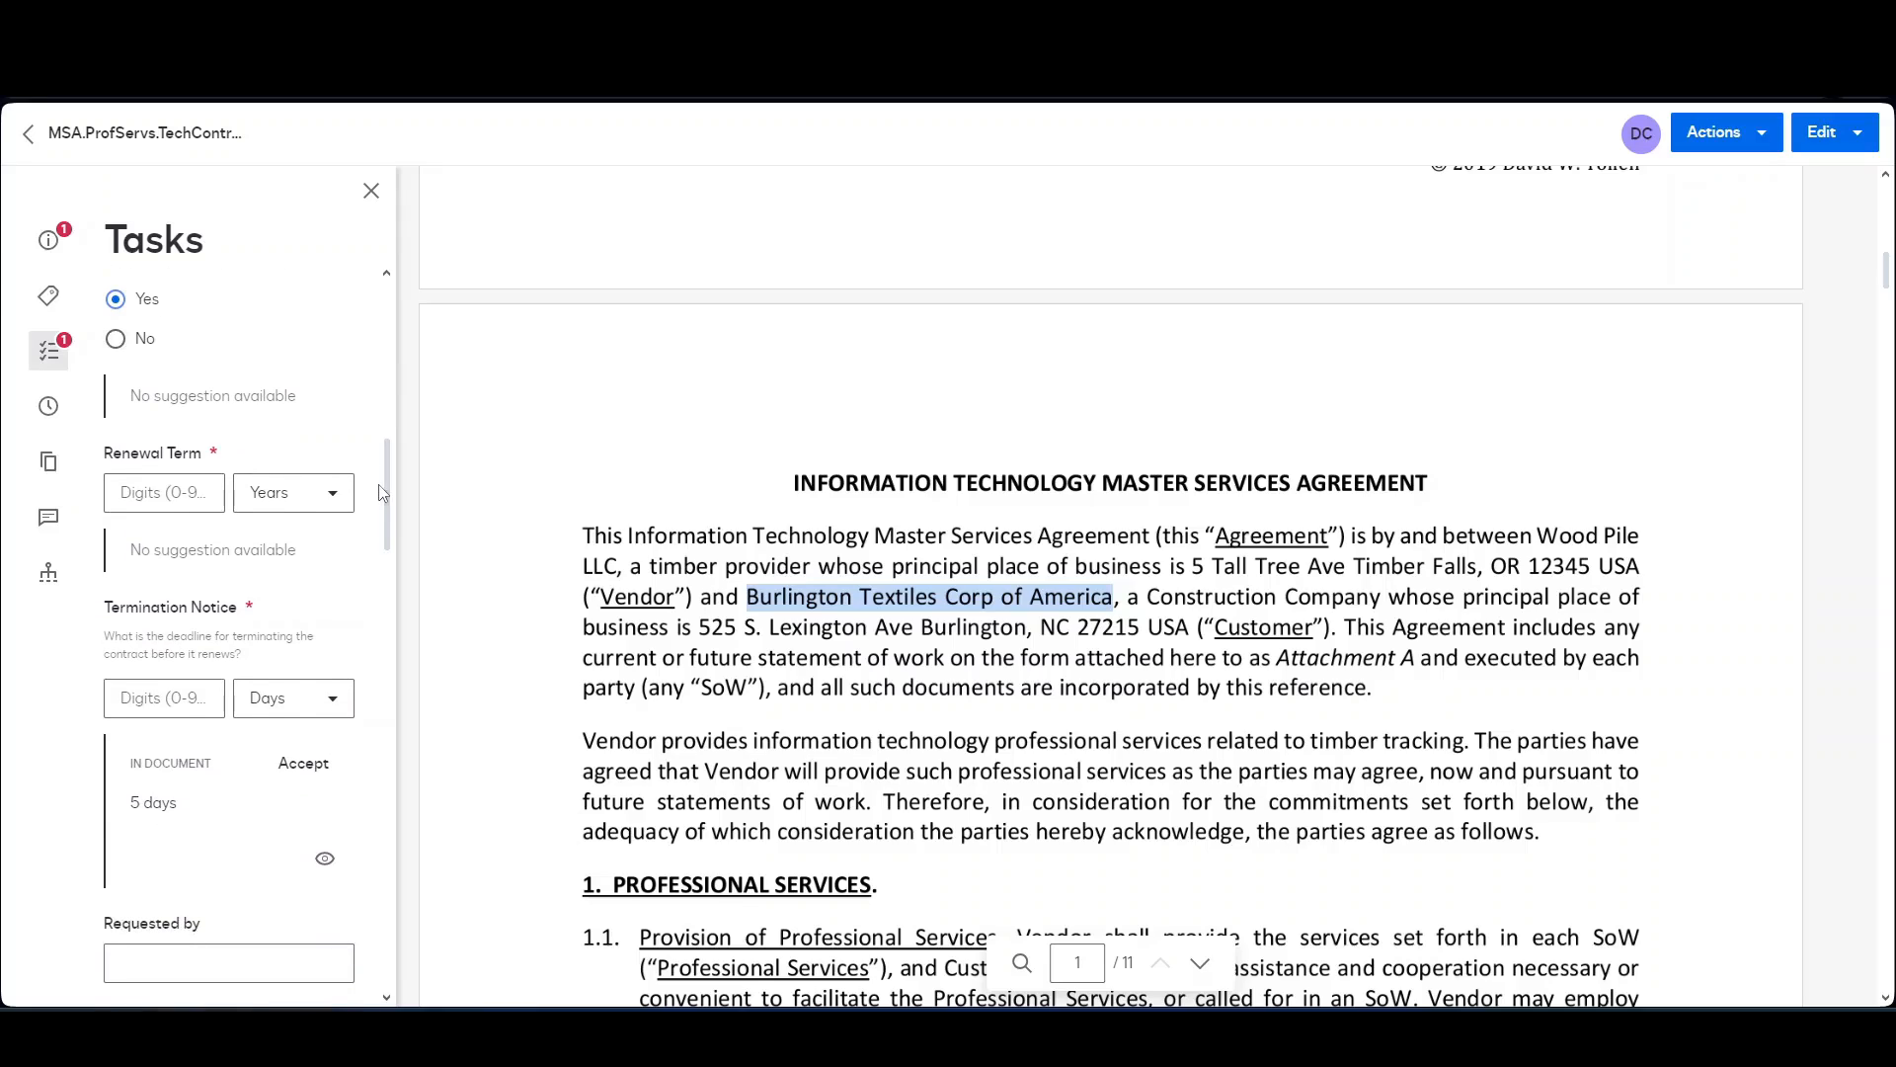
pyautogui.click(114, 343)
pyautogui.click(116, 303)
pyautogui.click(326, 862)
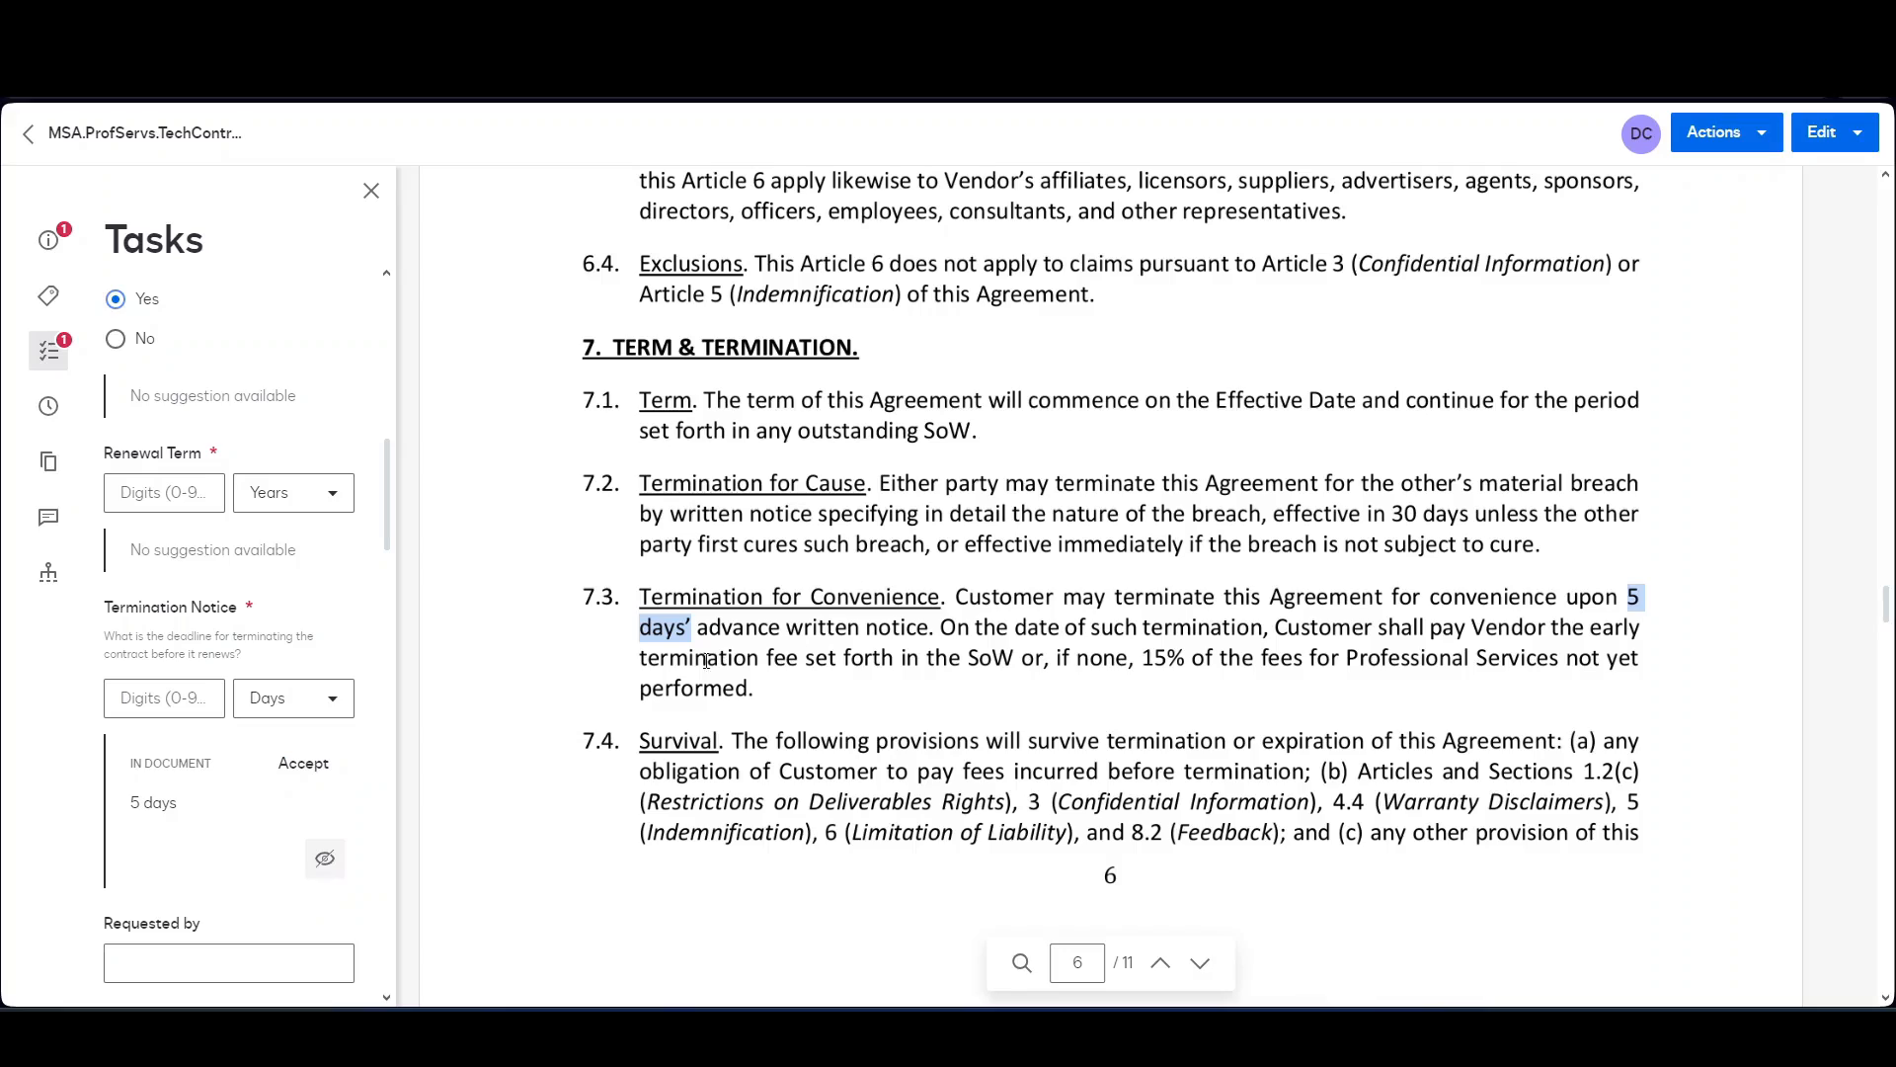
pyautogui.click(301, 765)
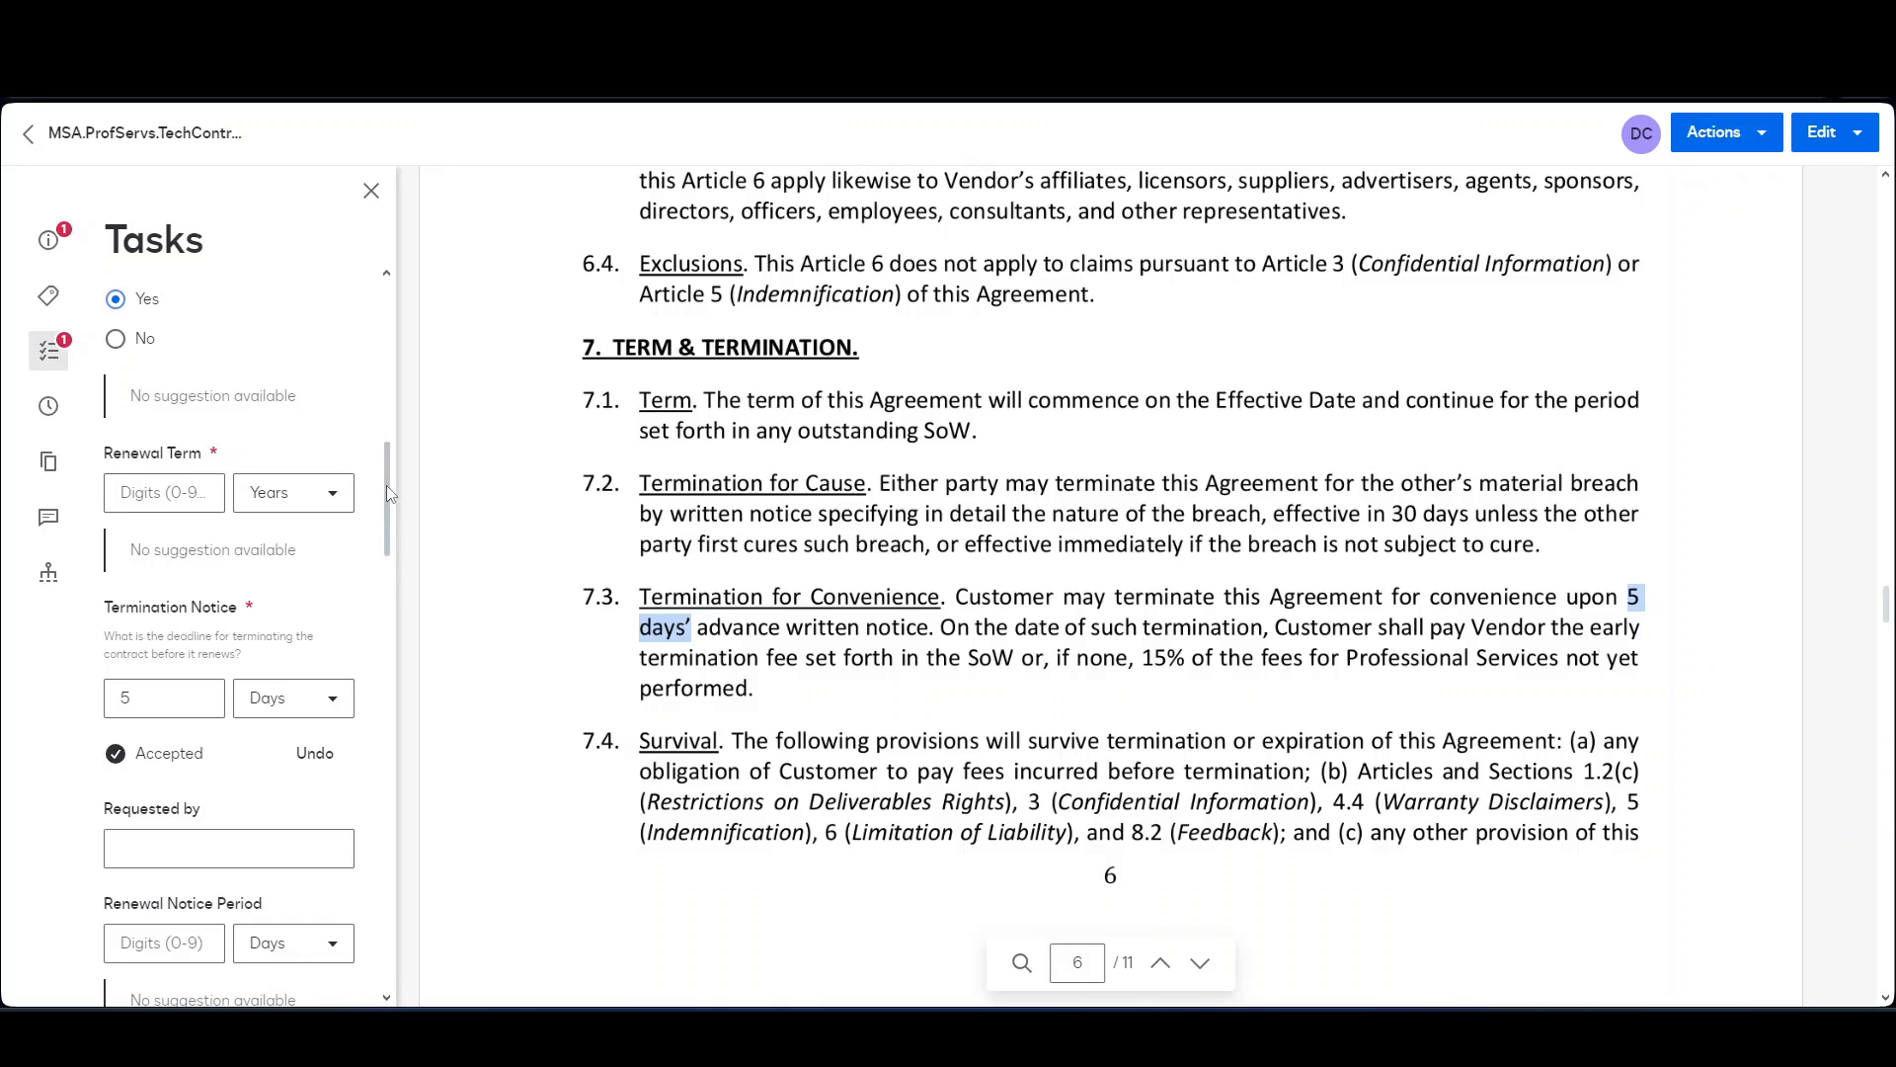
# Set Auto Renewal to No in the document details.
pyautogui.scroll(1, 387, 484)
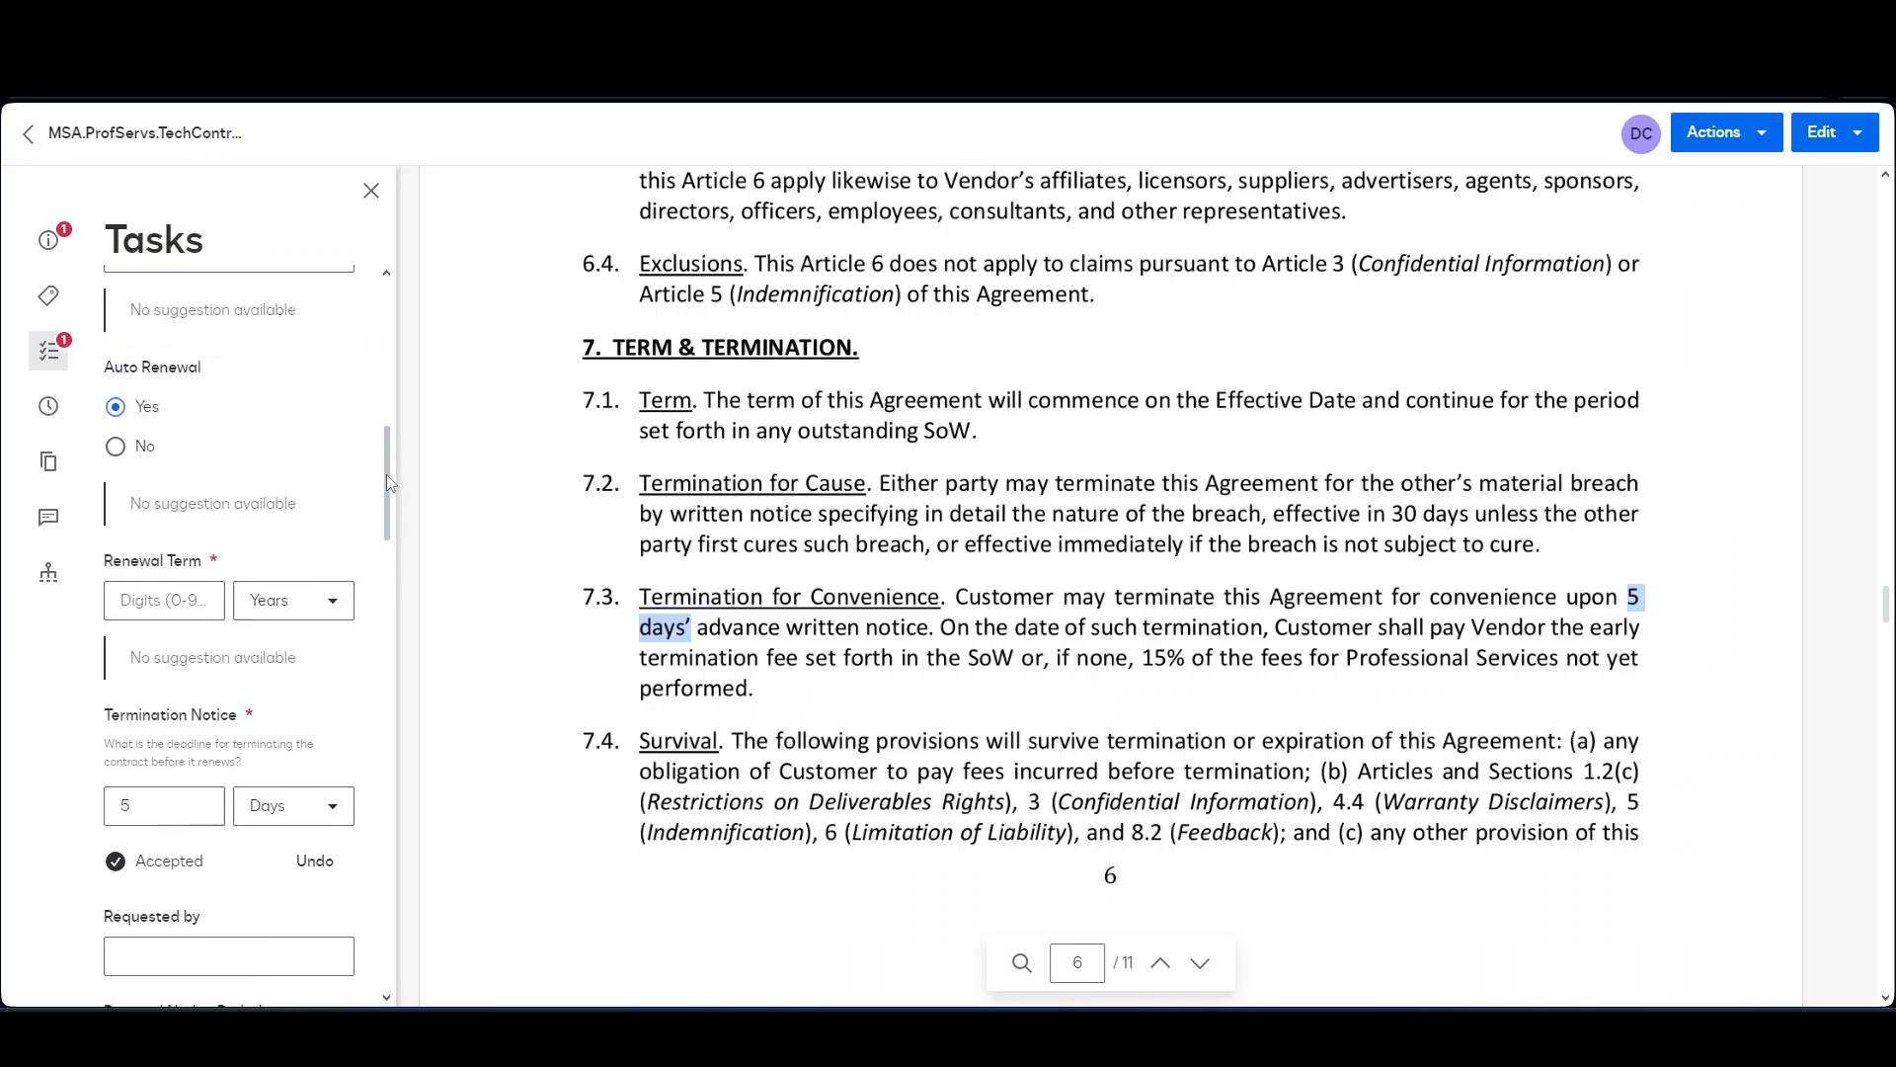
pyautogui.click(118, 446)
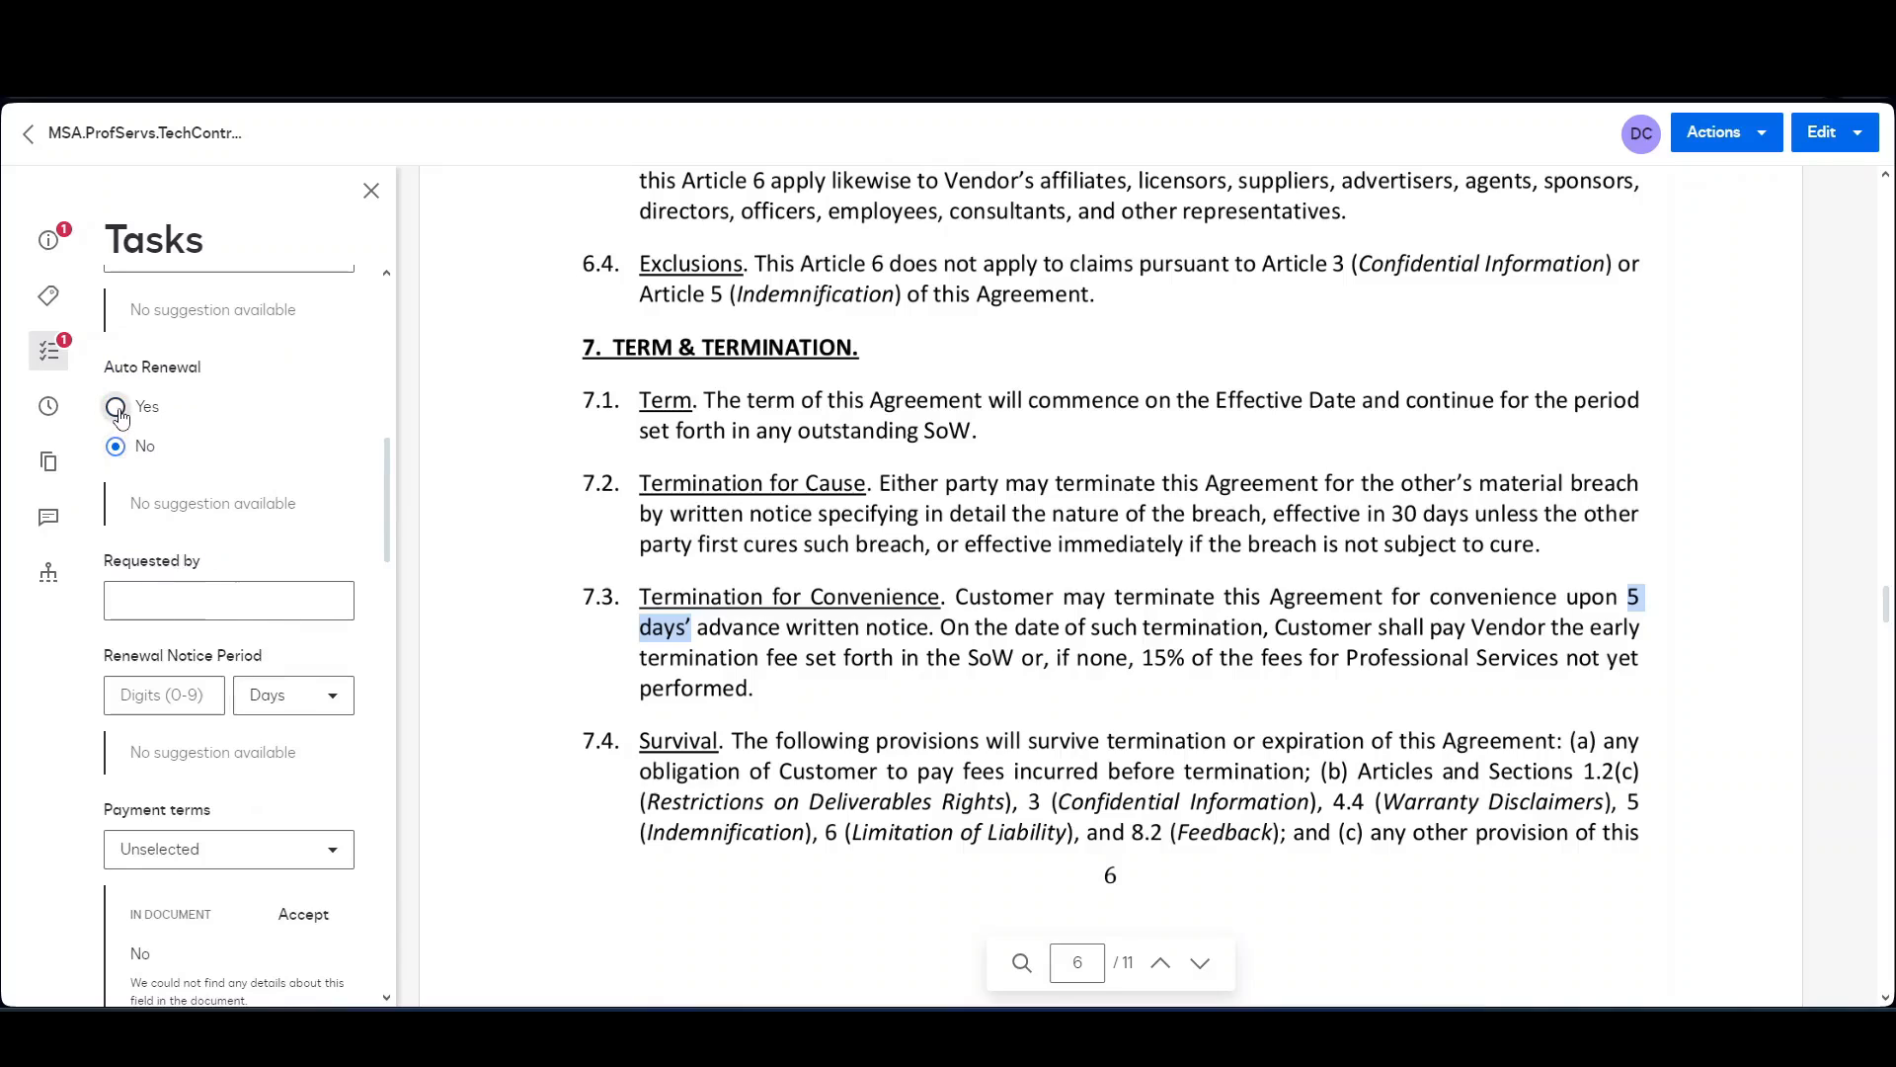
pyautogui.click(118, 409)
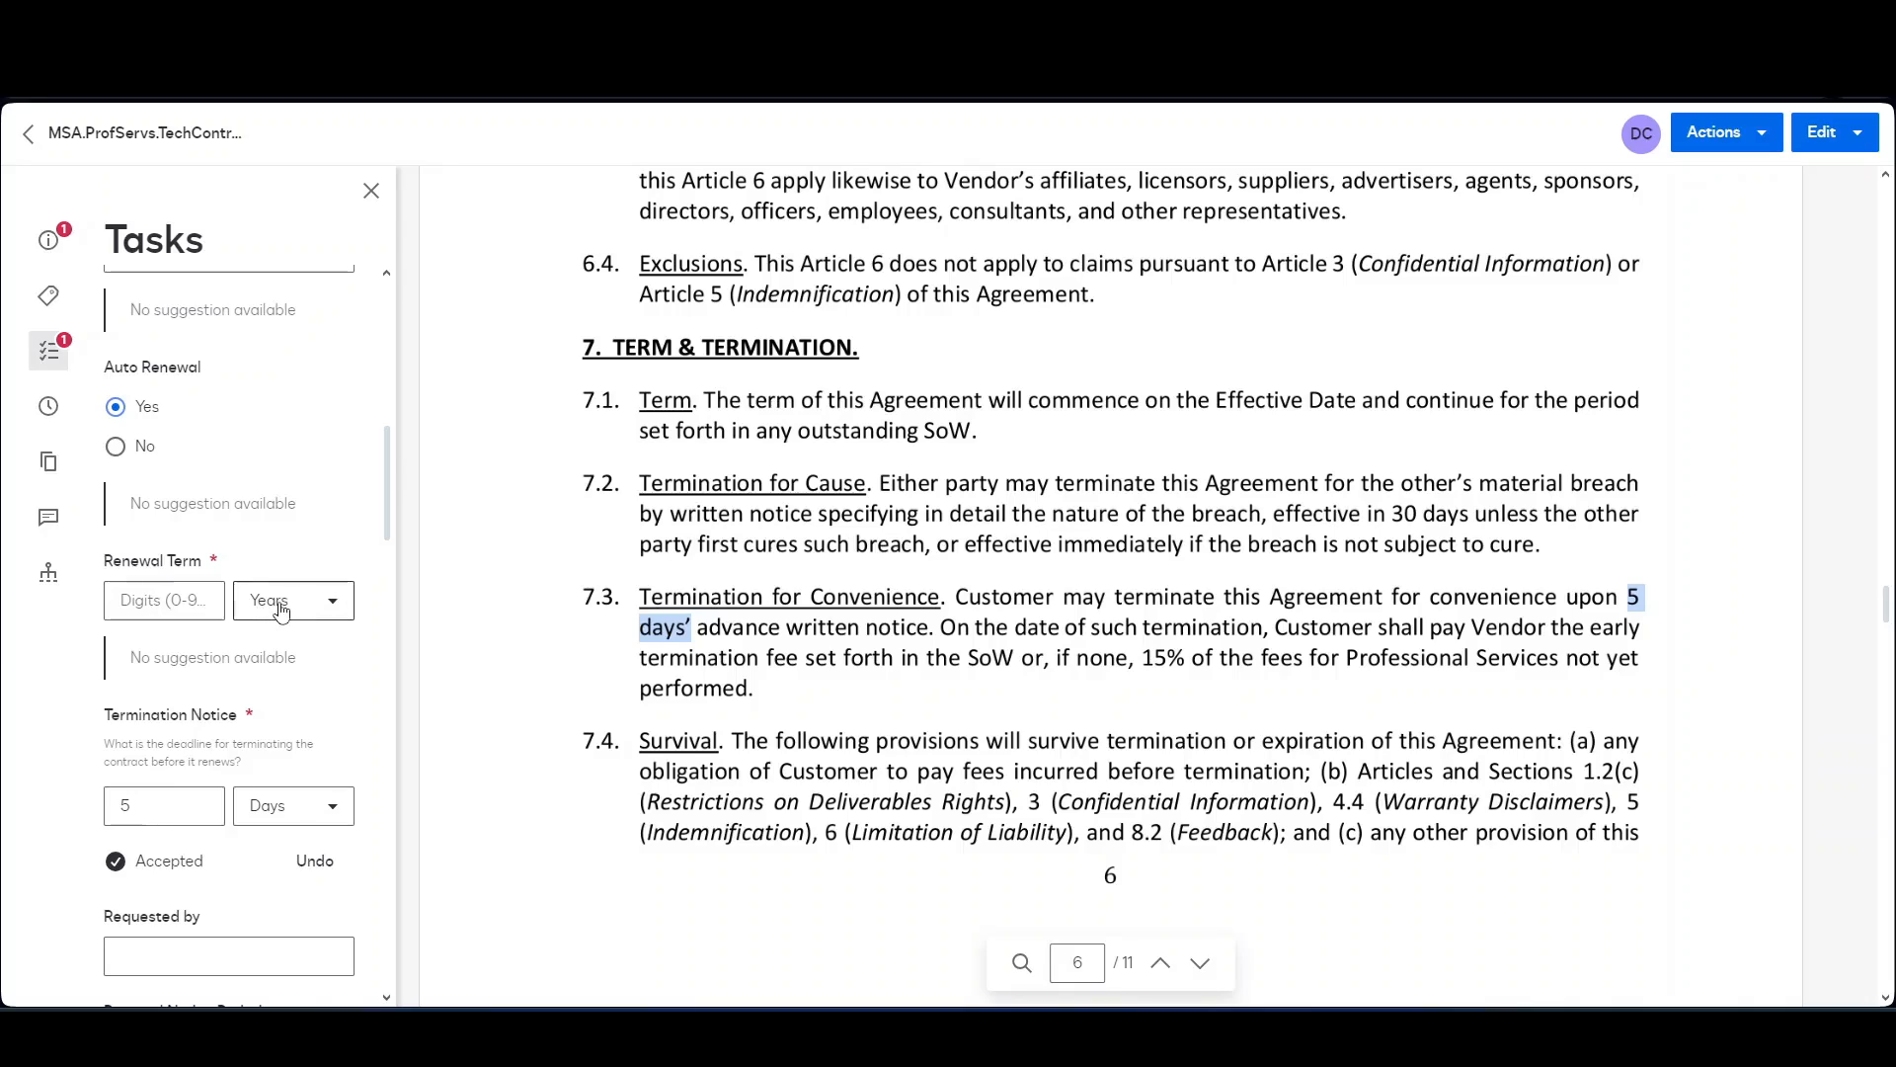
pyautogui.click(116, 446)
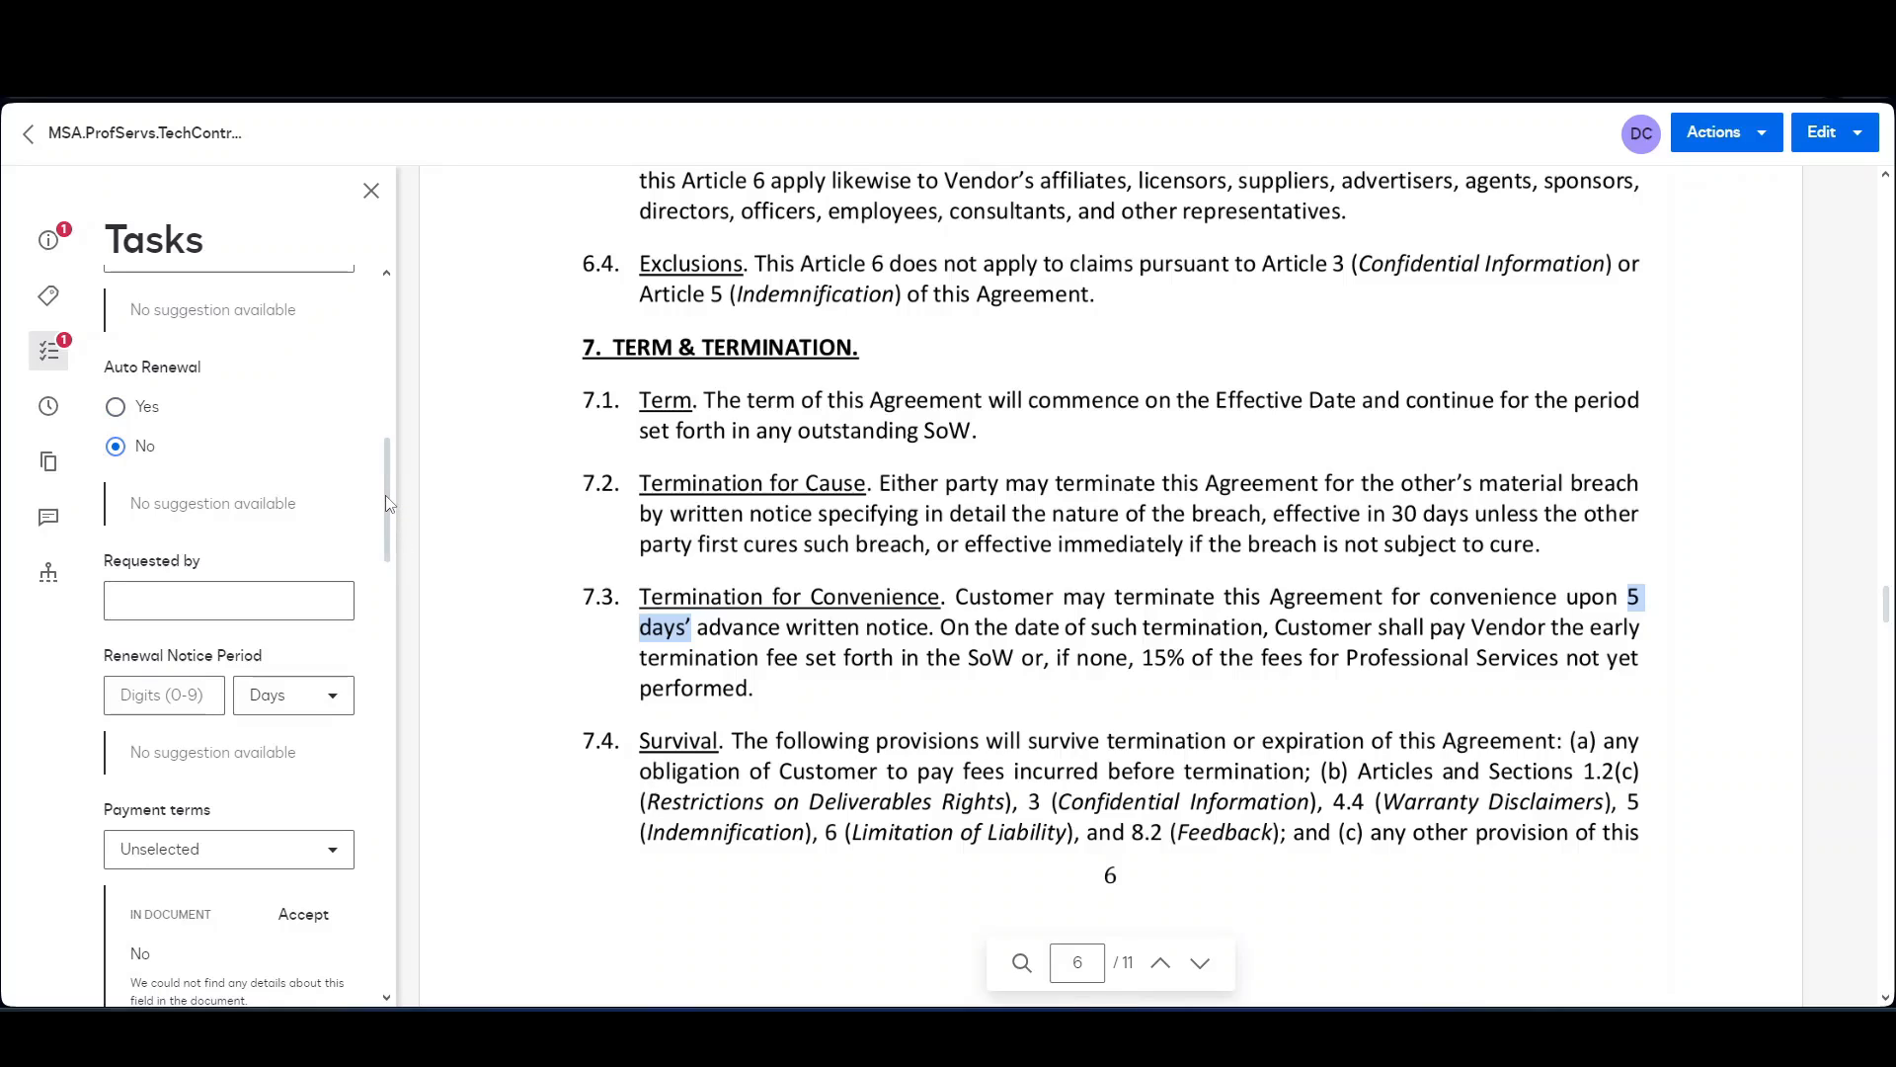
# Accept the suggested value No for the payment terms.
pyautogui.moveTo(390, 506); pyautogui.dragTo(388, 553)
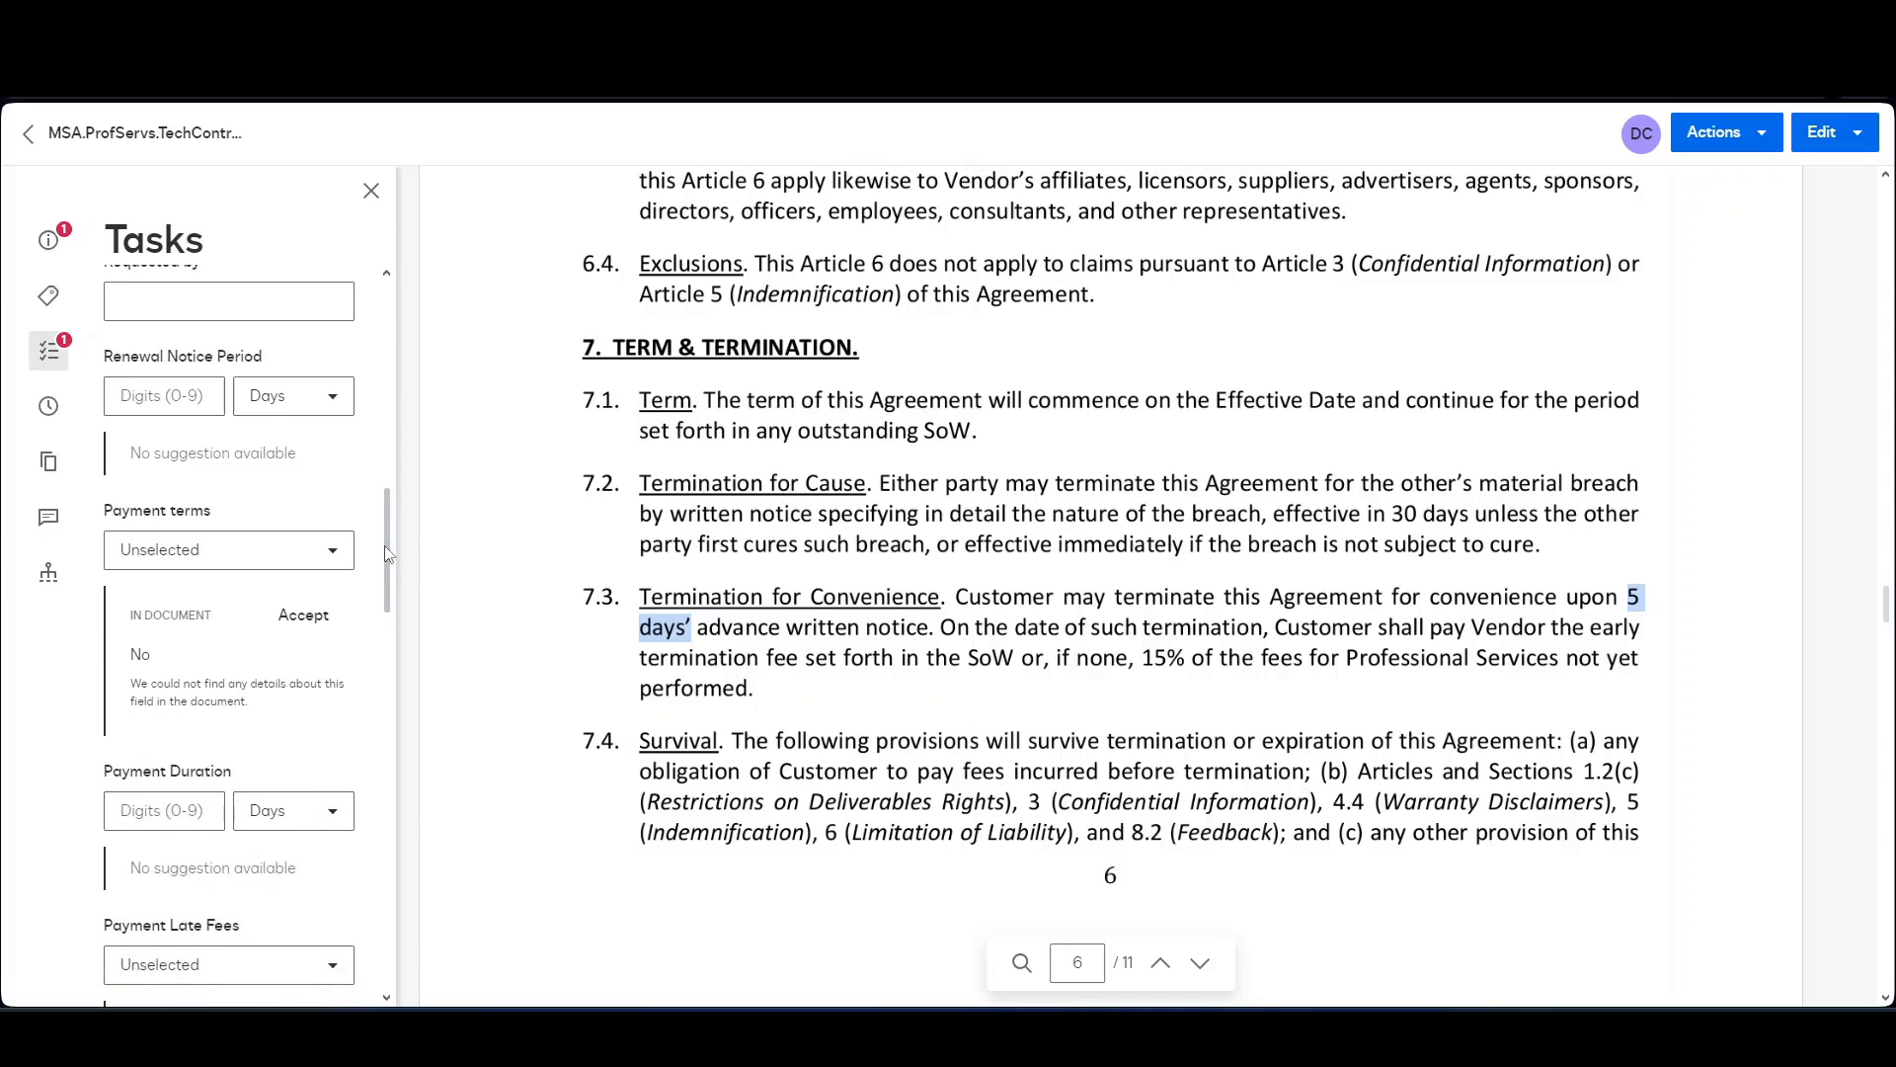
pyautogui.moveTo(388, 553); pyautogui.dragTo(385, 576)
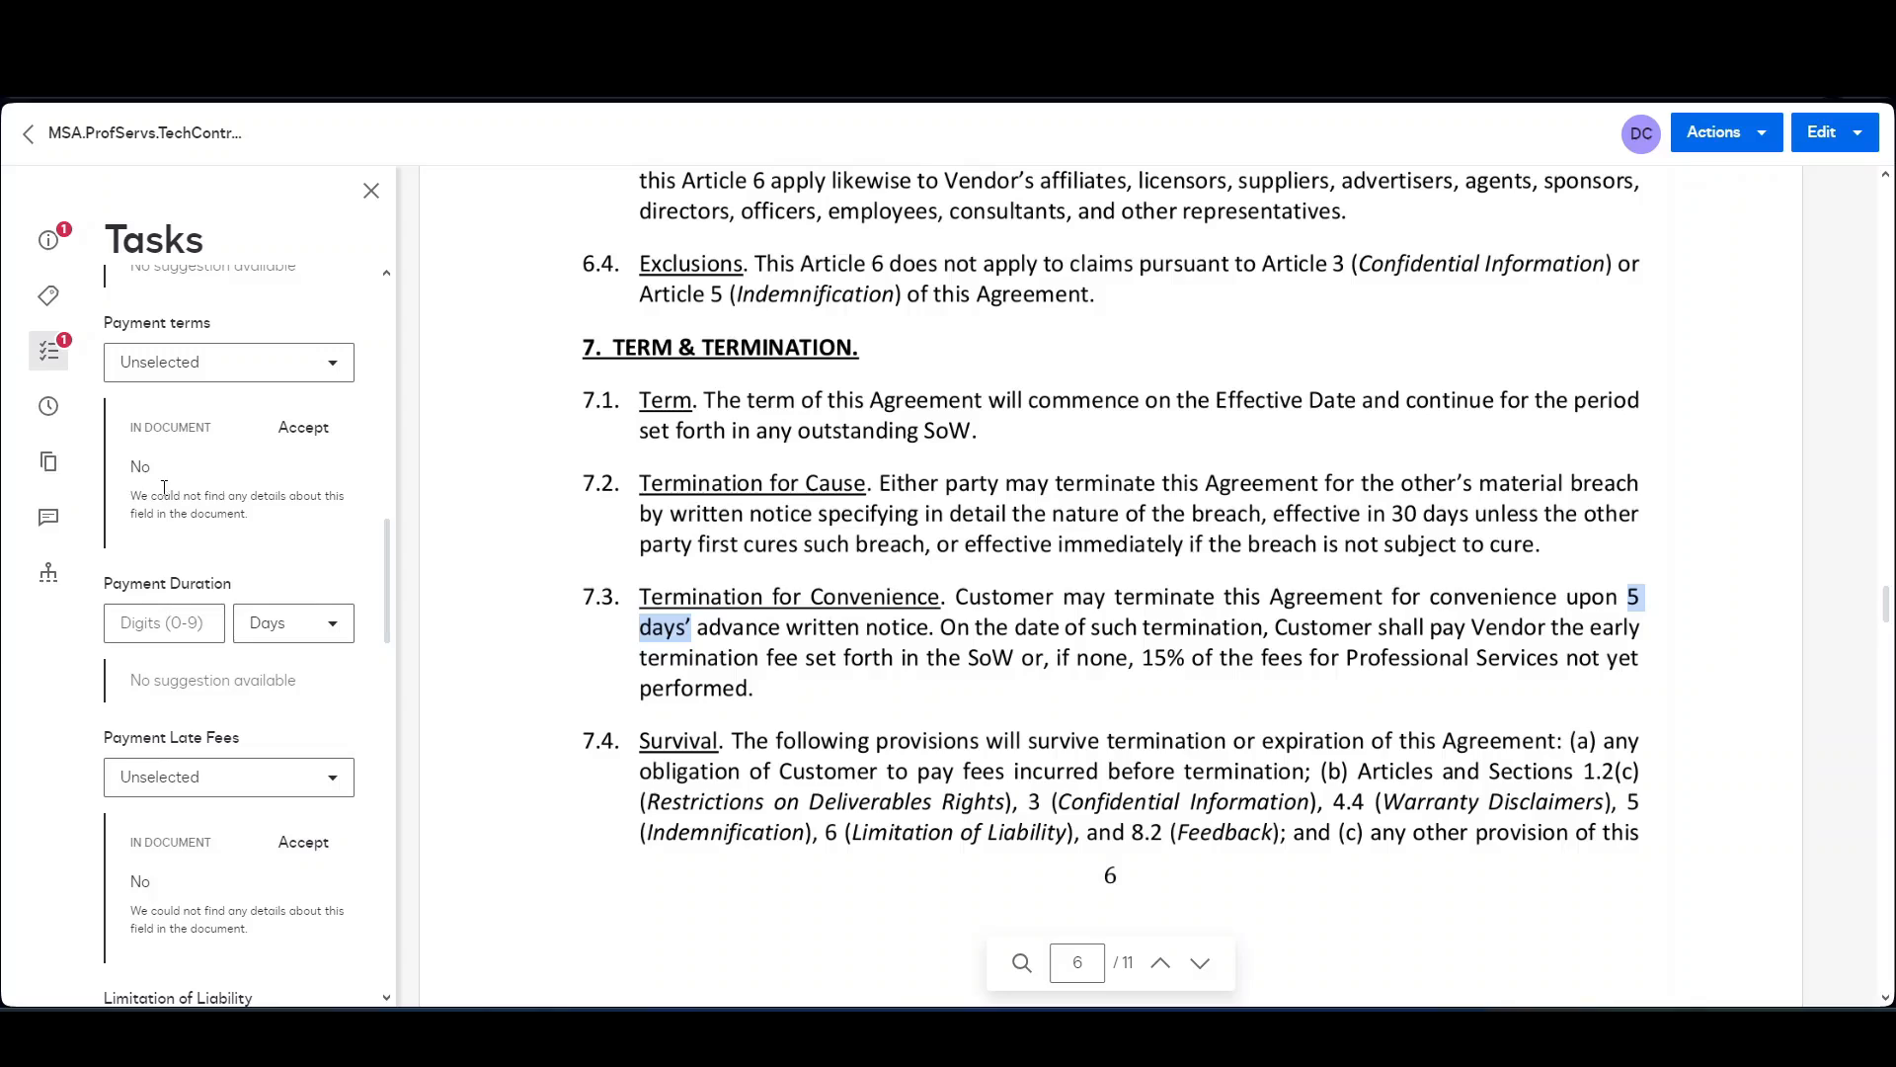
pyautogui.click(299, 431)
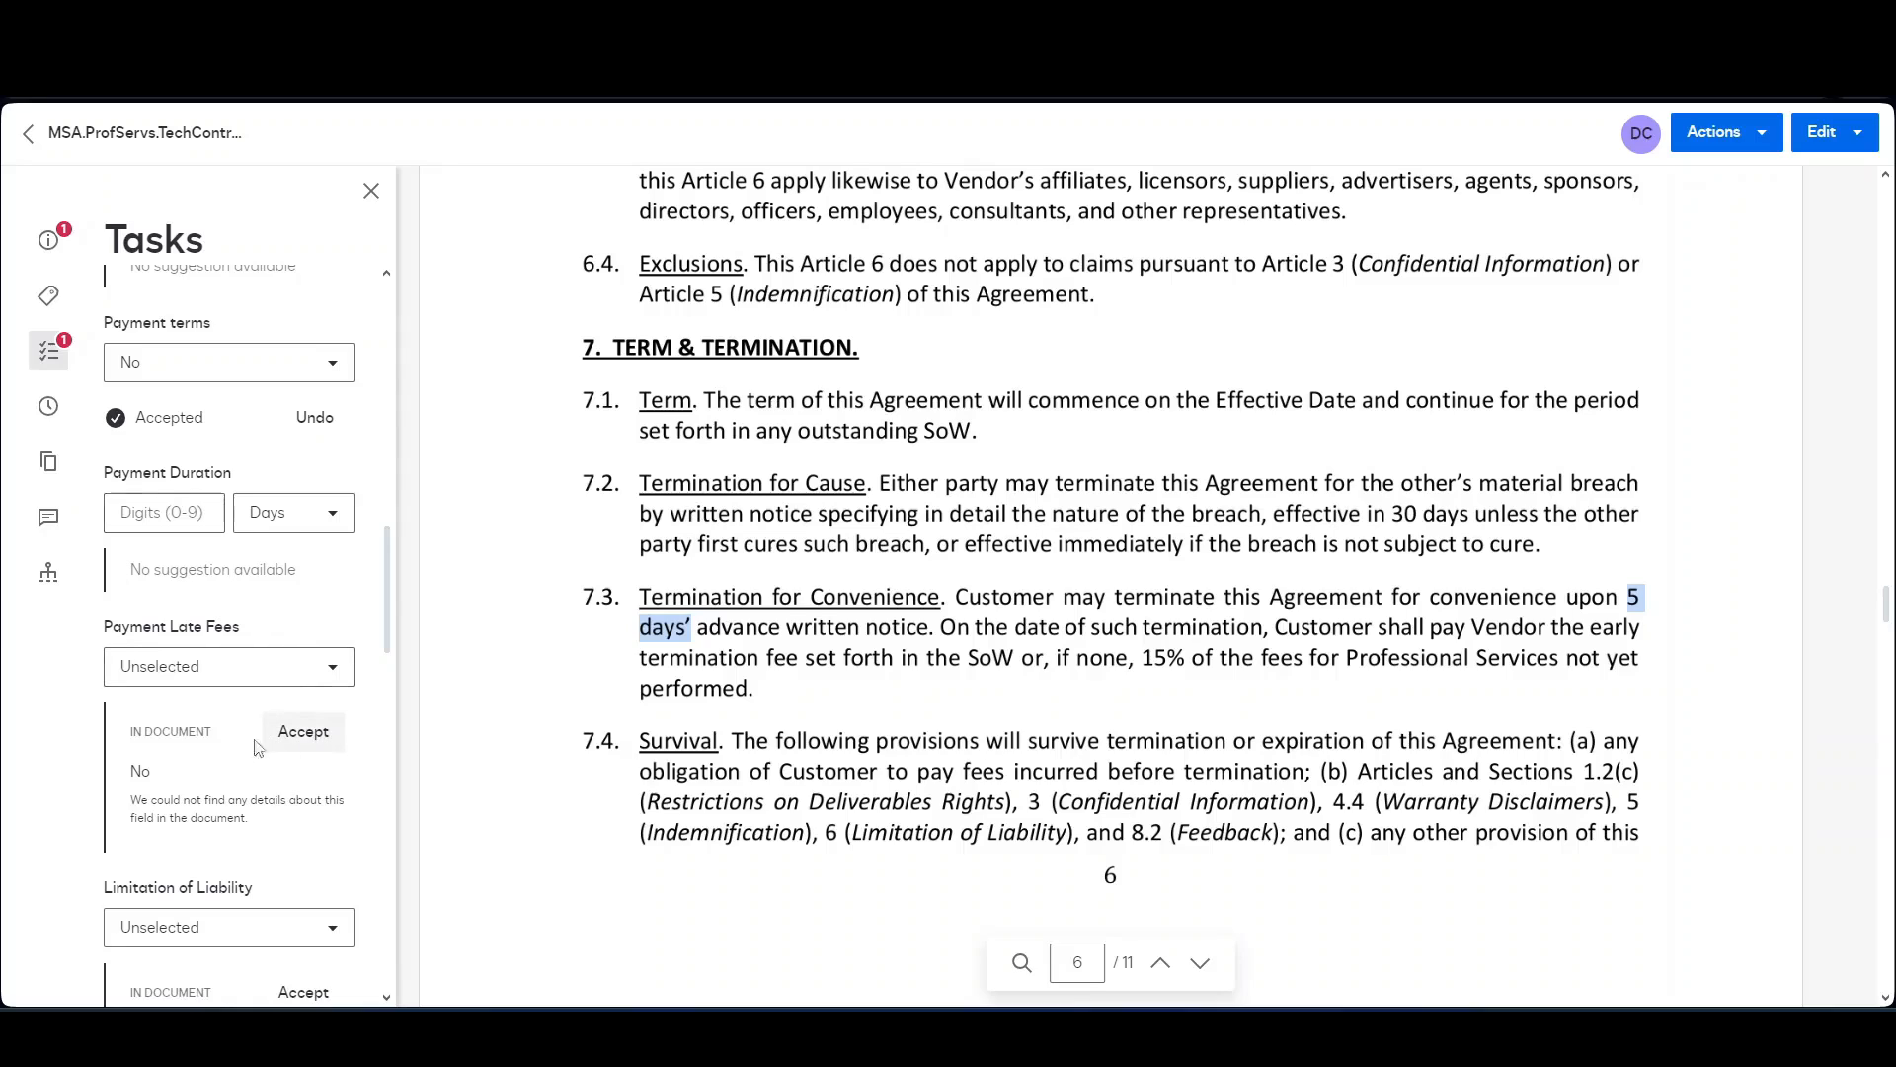
# Accept No for Payment Late Fees, and check both Limitation of Liability extracts in the agreement before accepting Yes for that field.
pyautogui.click(303, 732)
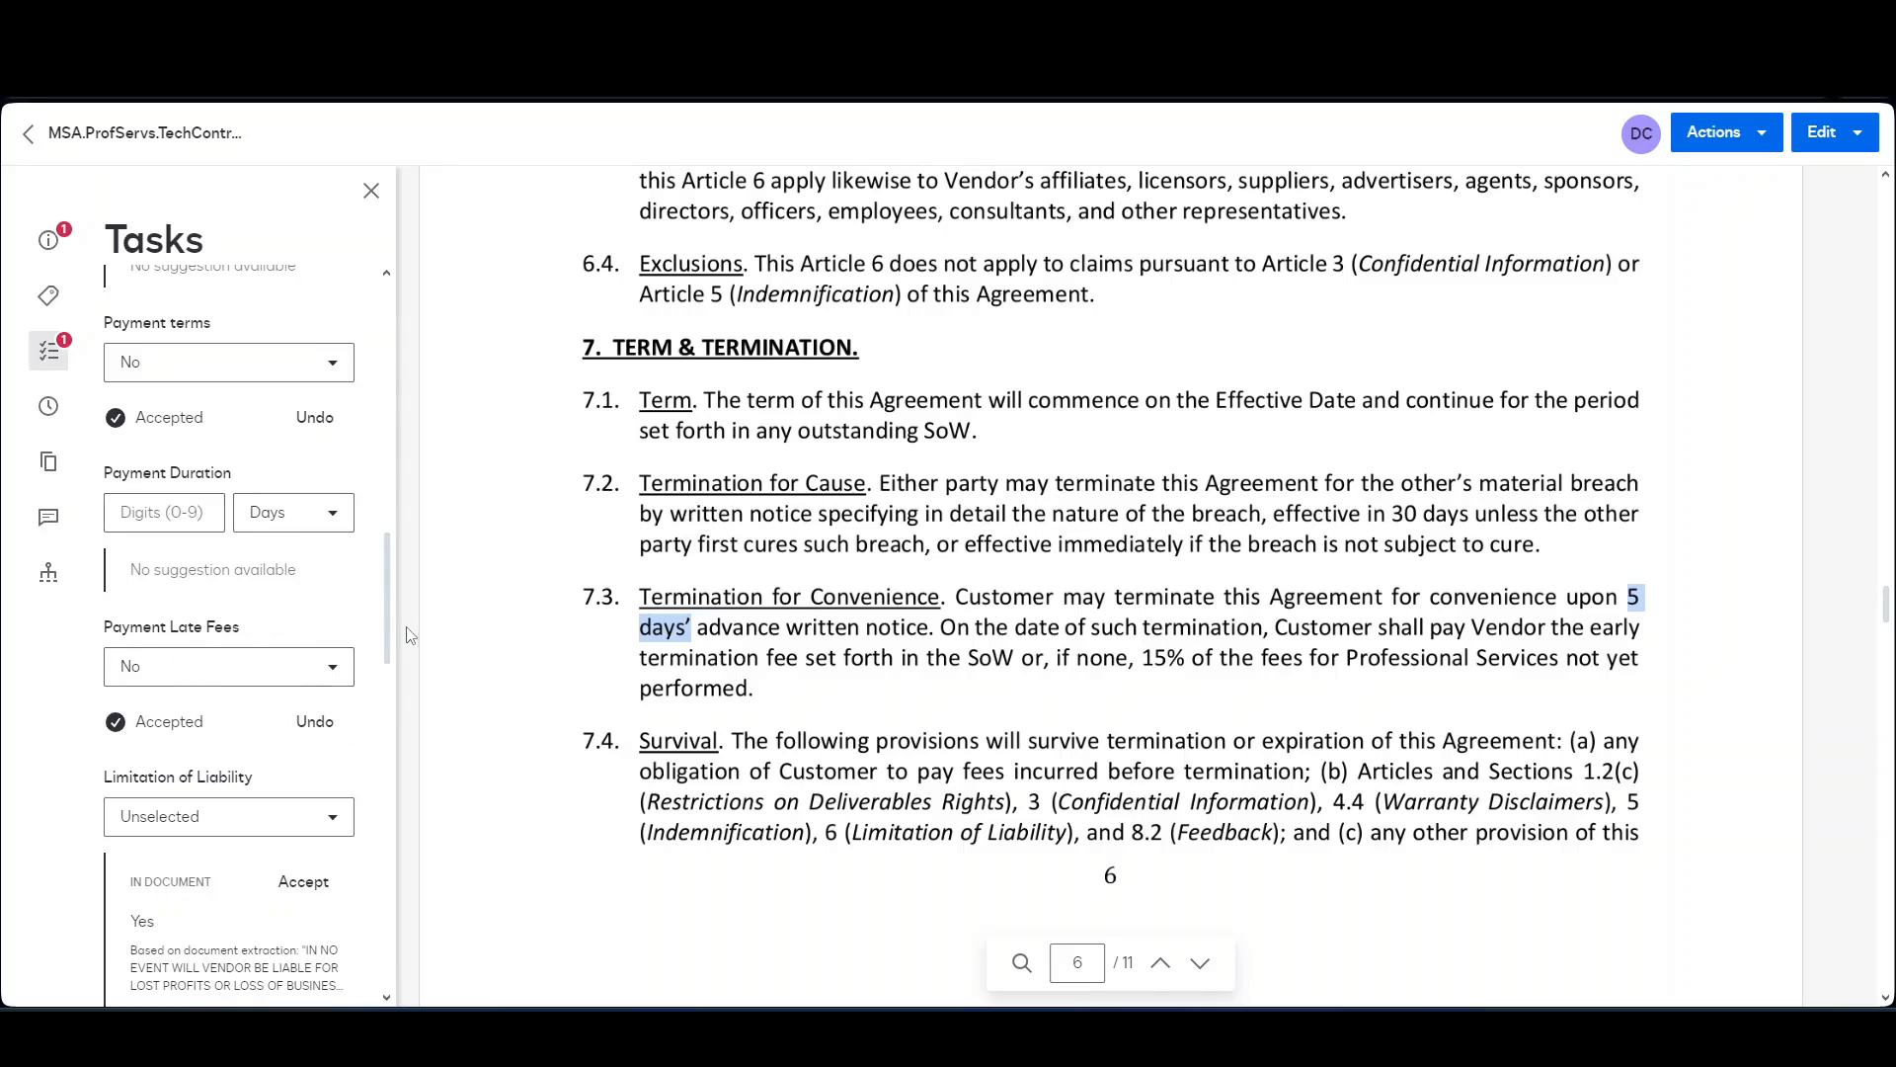
pyautogui.moveTo(388, 624); pyautogui.dragTo(388, 703)
pyautogui.click(324, 580)
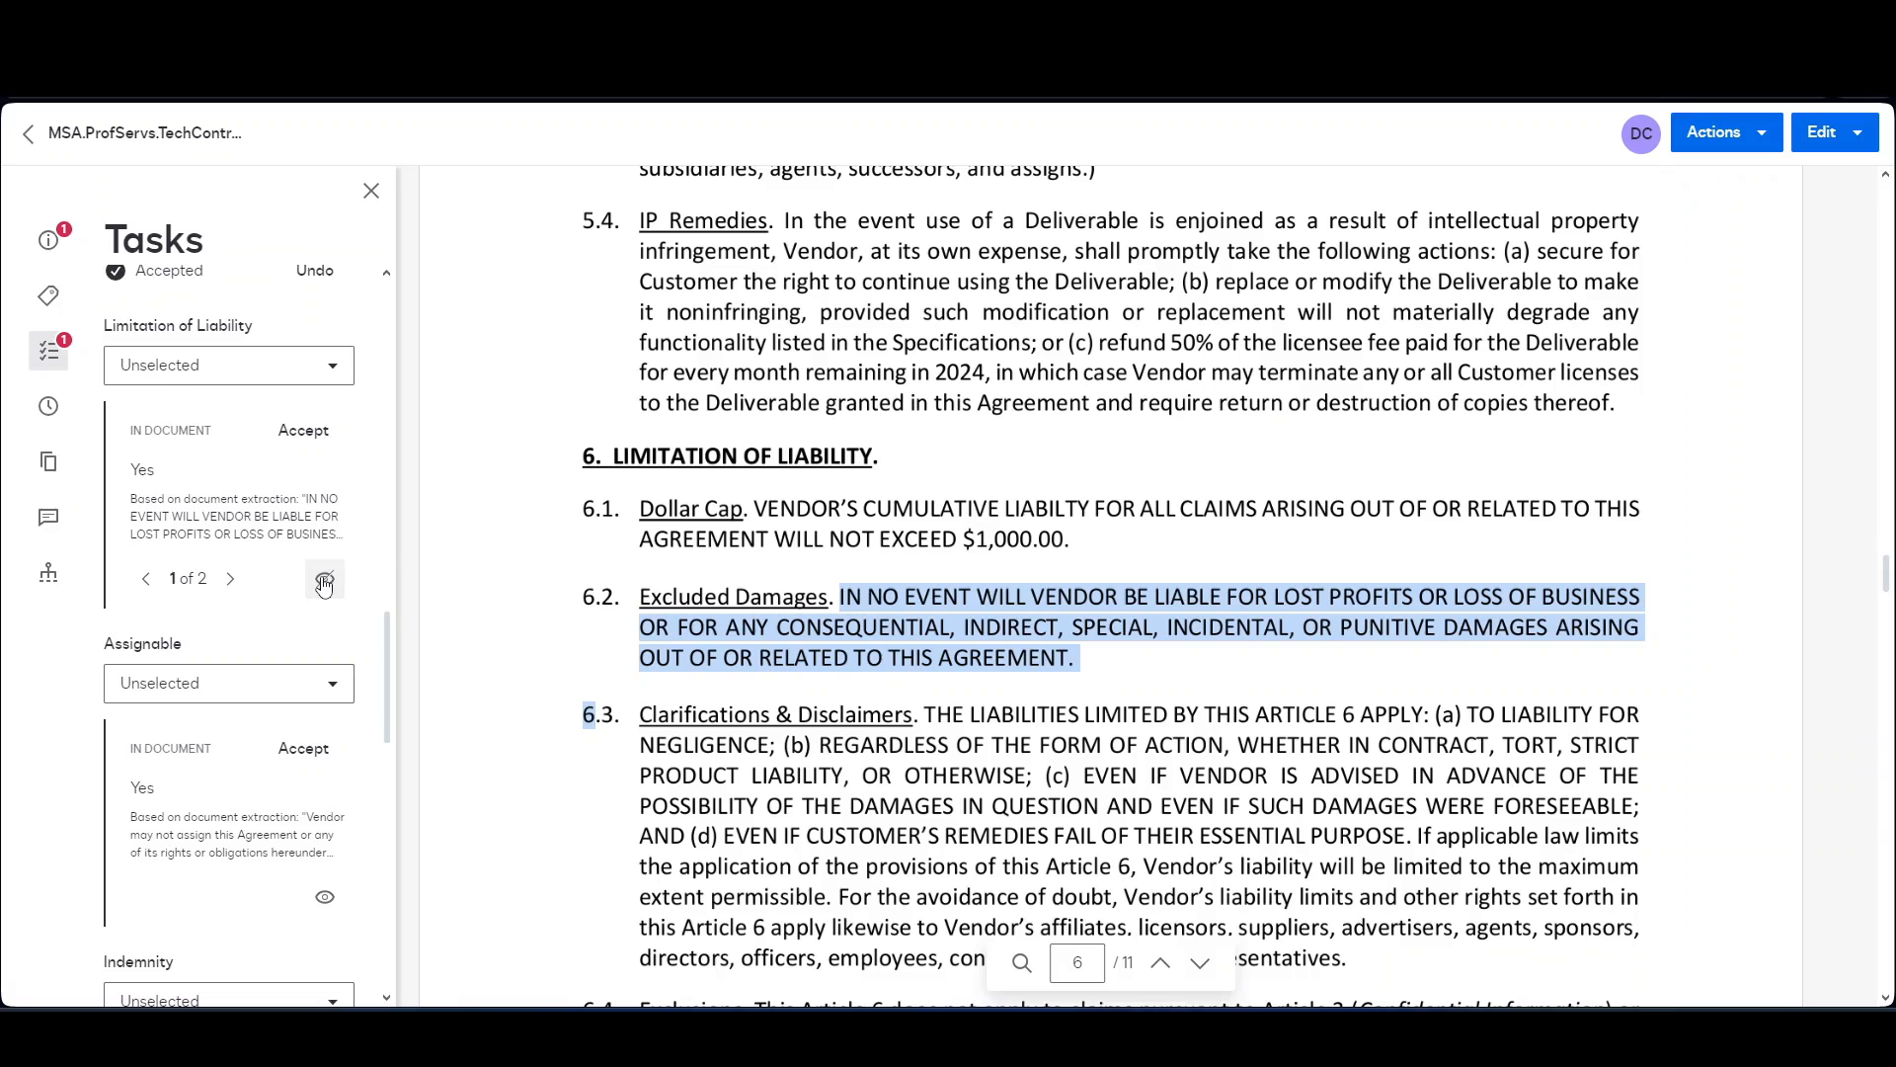
pyautogui.click(232, 581)
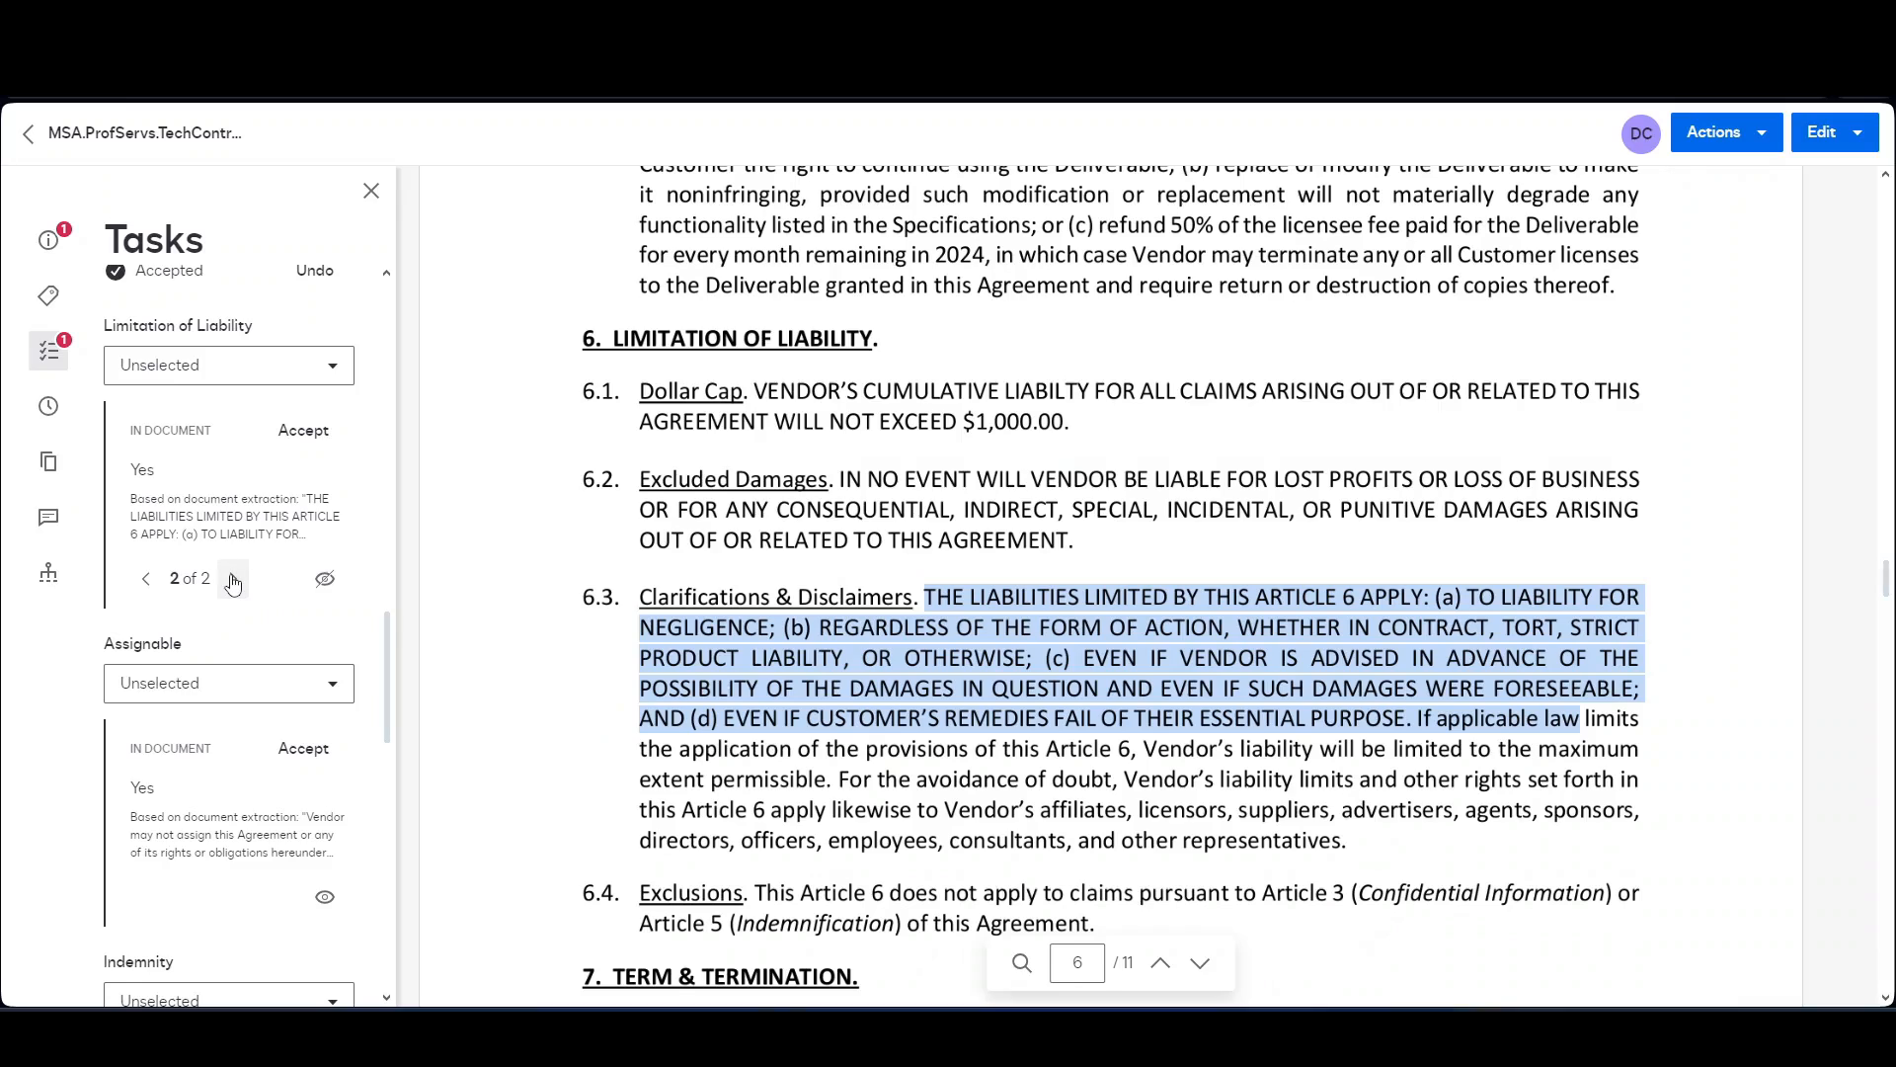
pyautogui.click(300, 434)
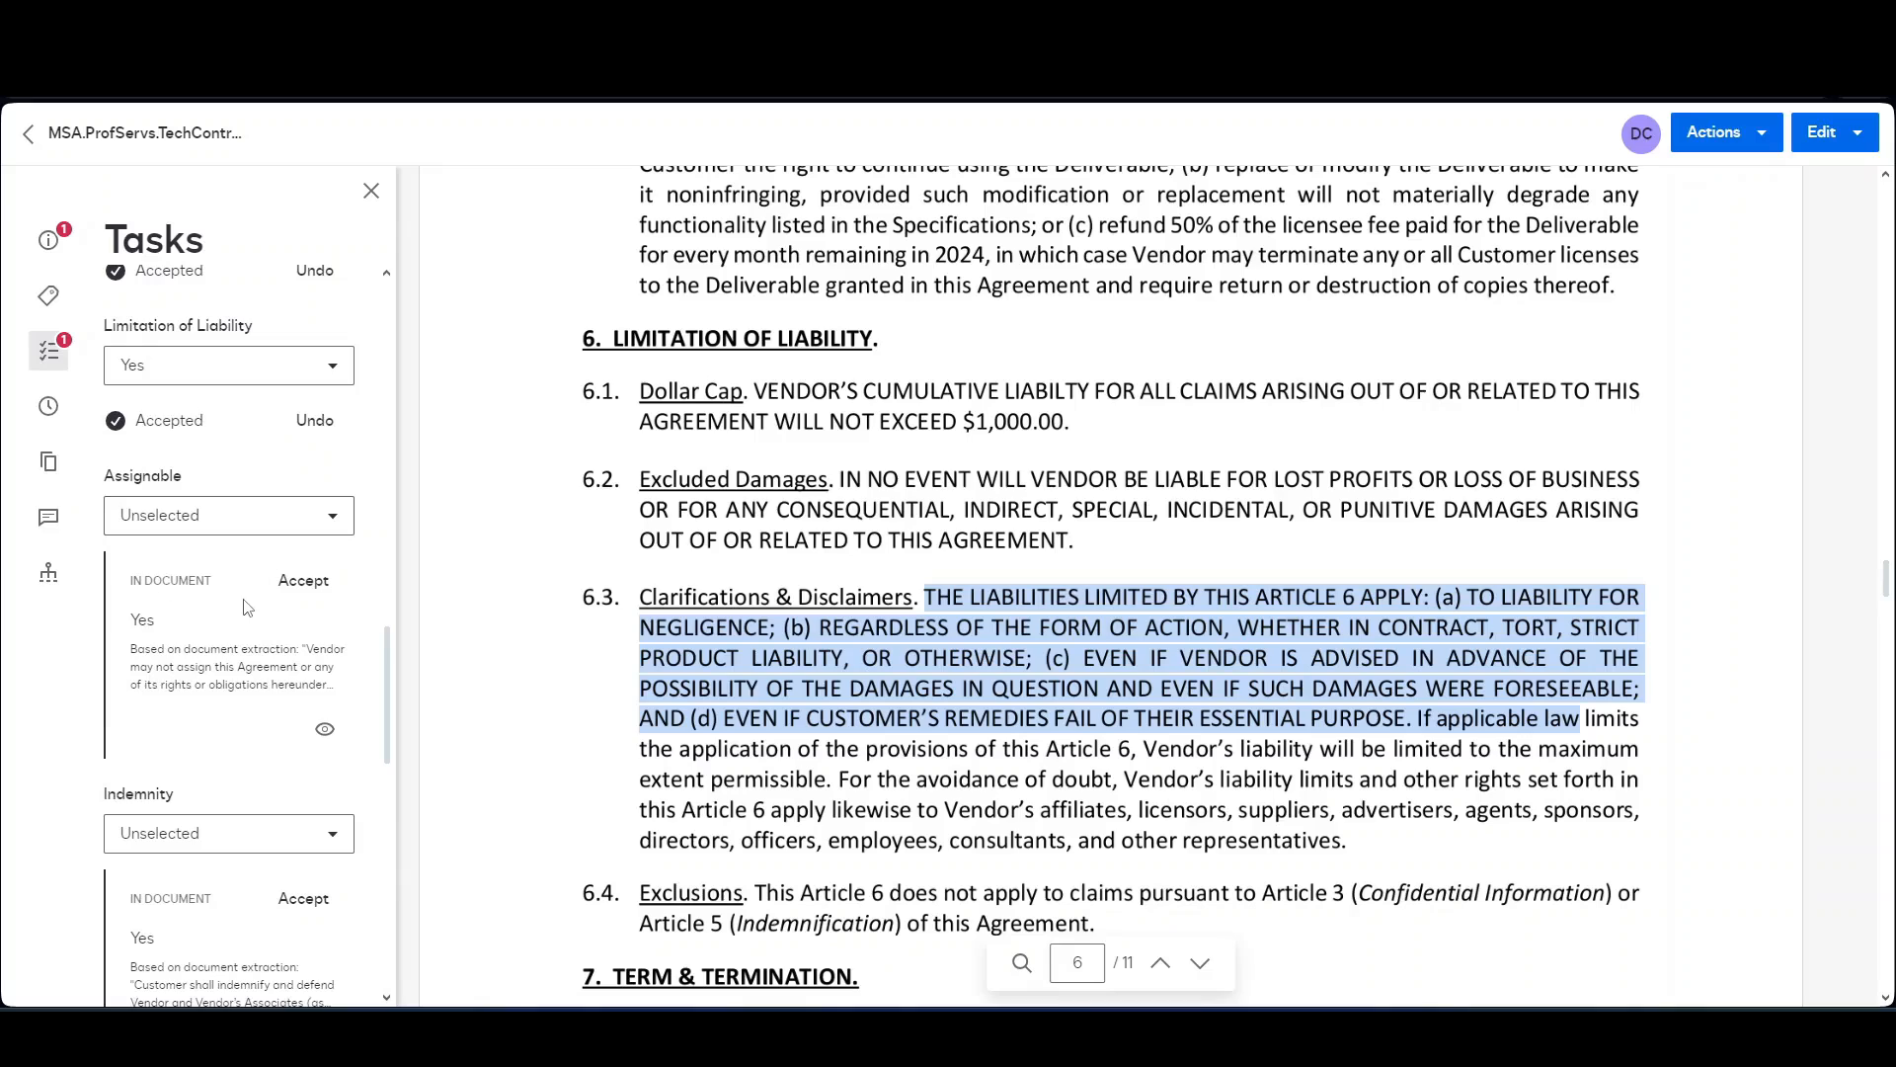
# Locate the Assignable extract and both Indemnity extracts in the agreement and accept Yes for each of these two fields.
pyautogui.click(326, 733)
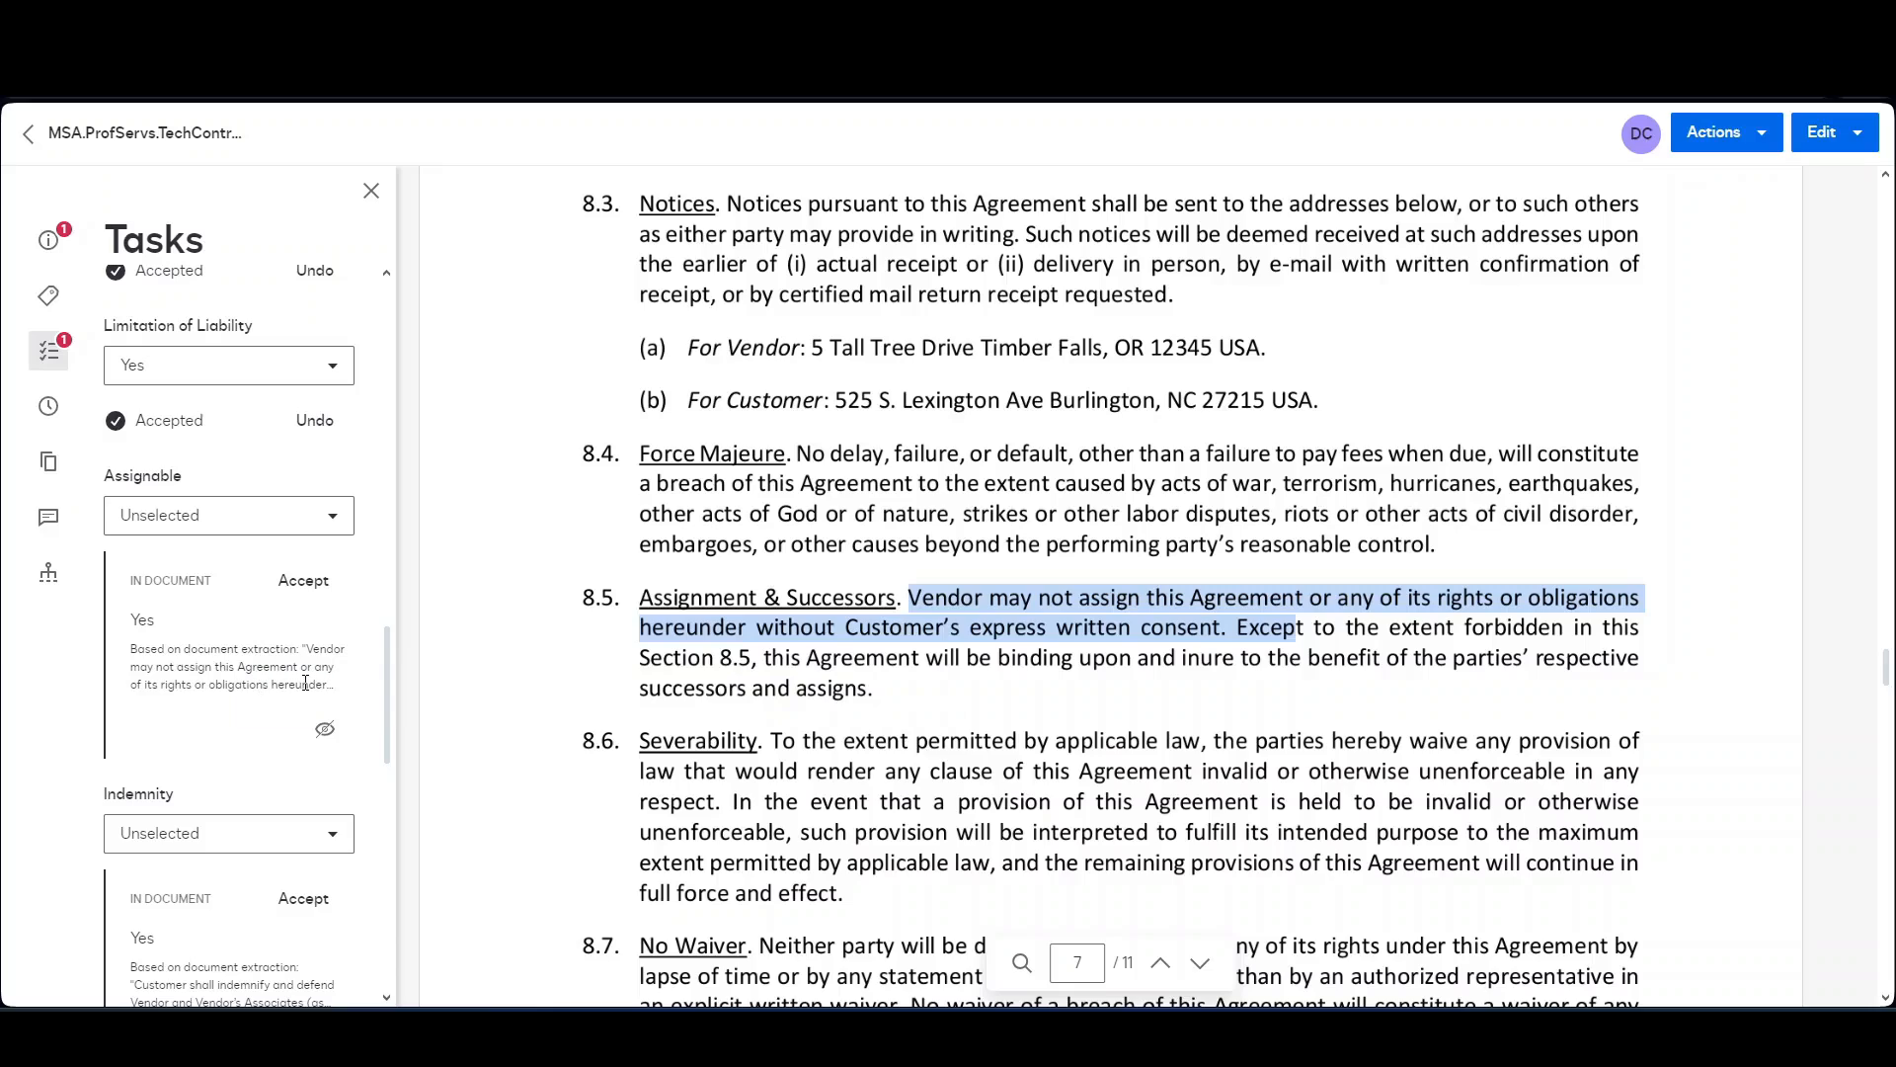
pyautogui.click(305, 586)
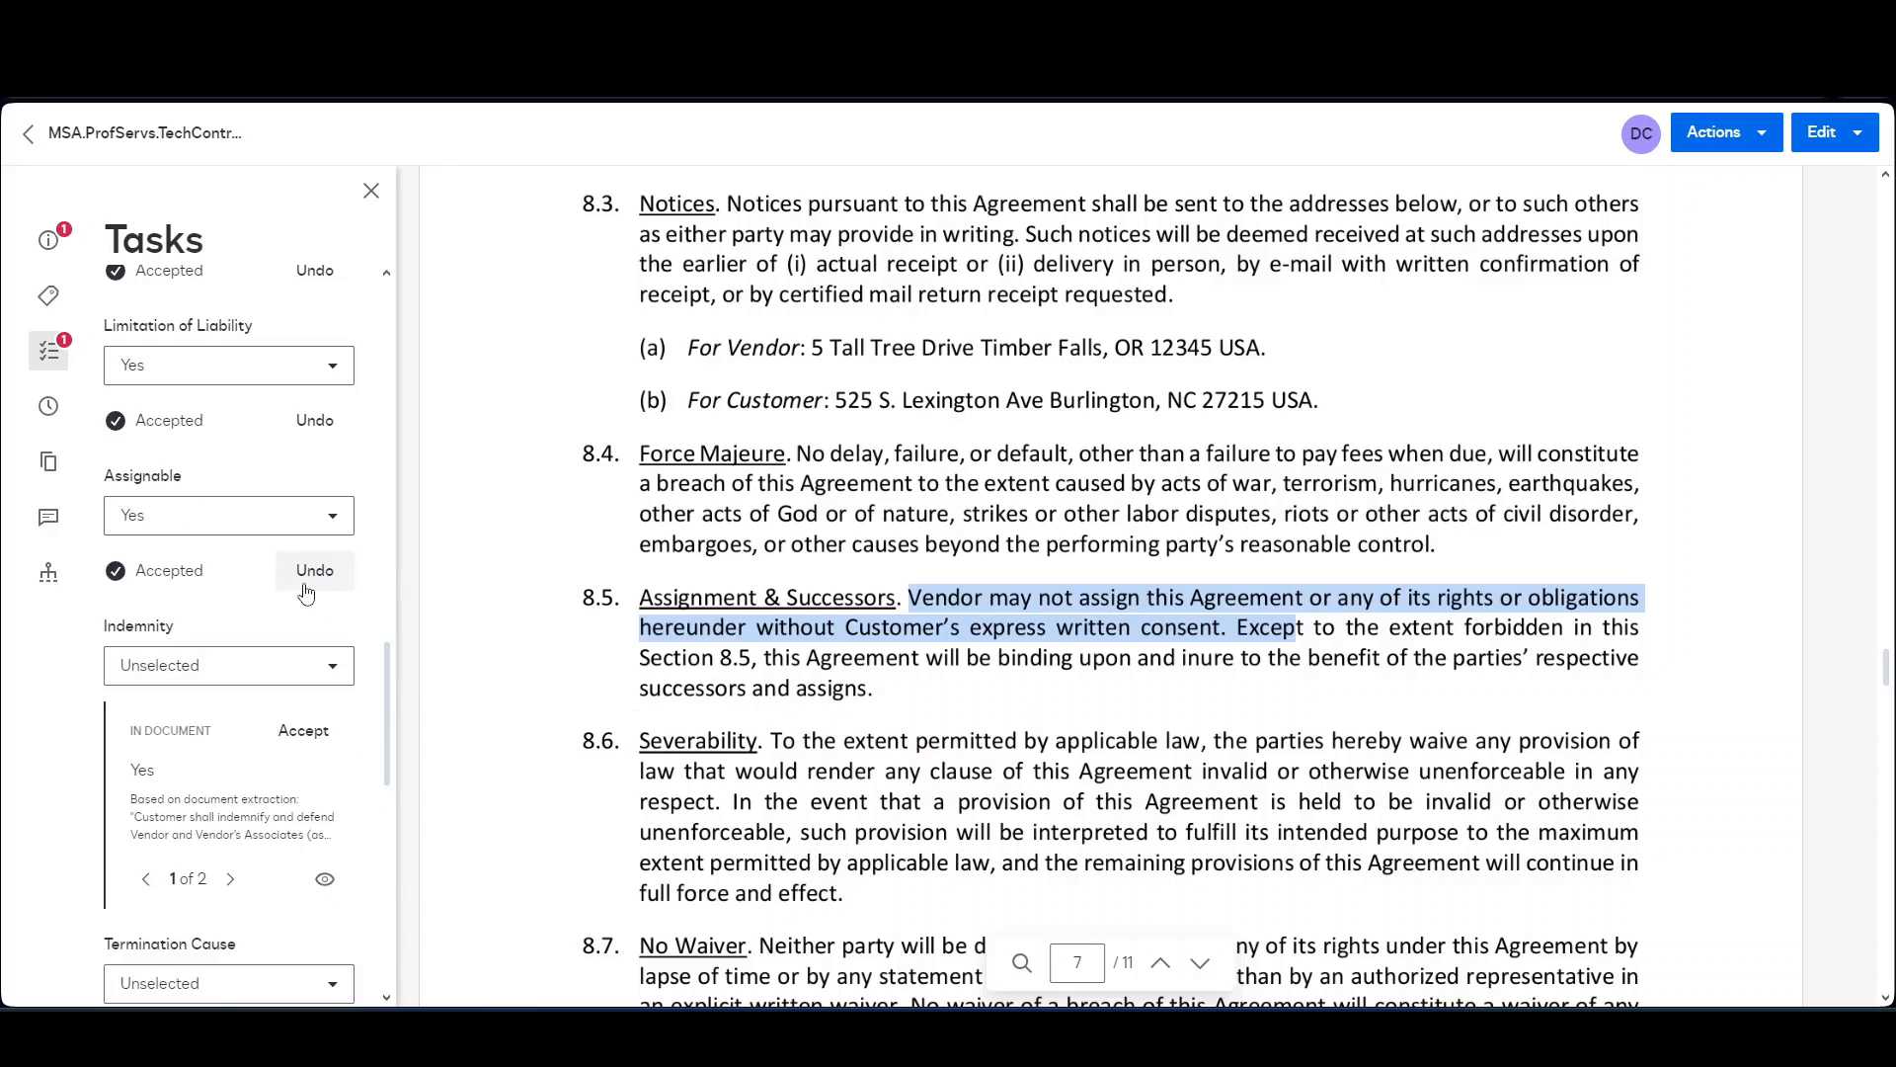
pyautogui.scroll(-2, 390, 716)
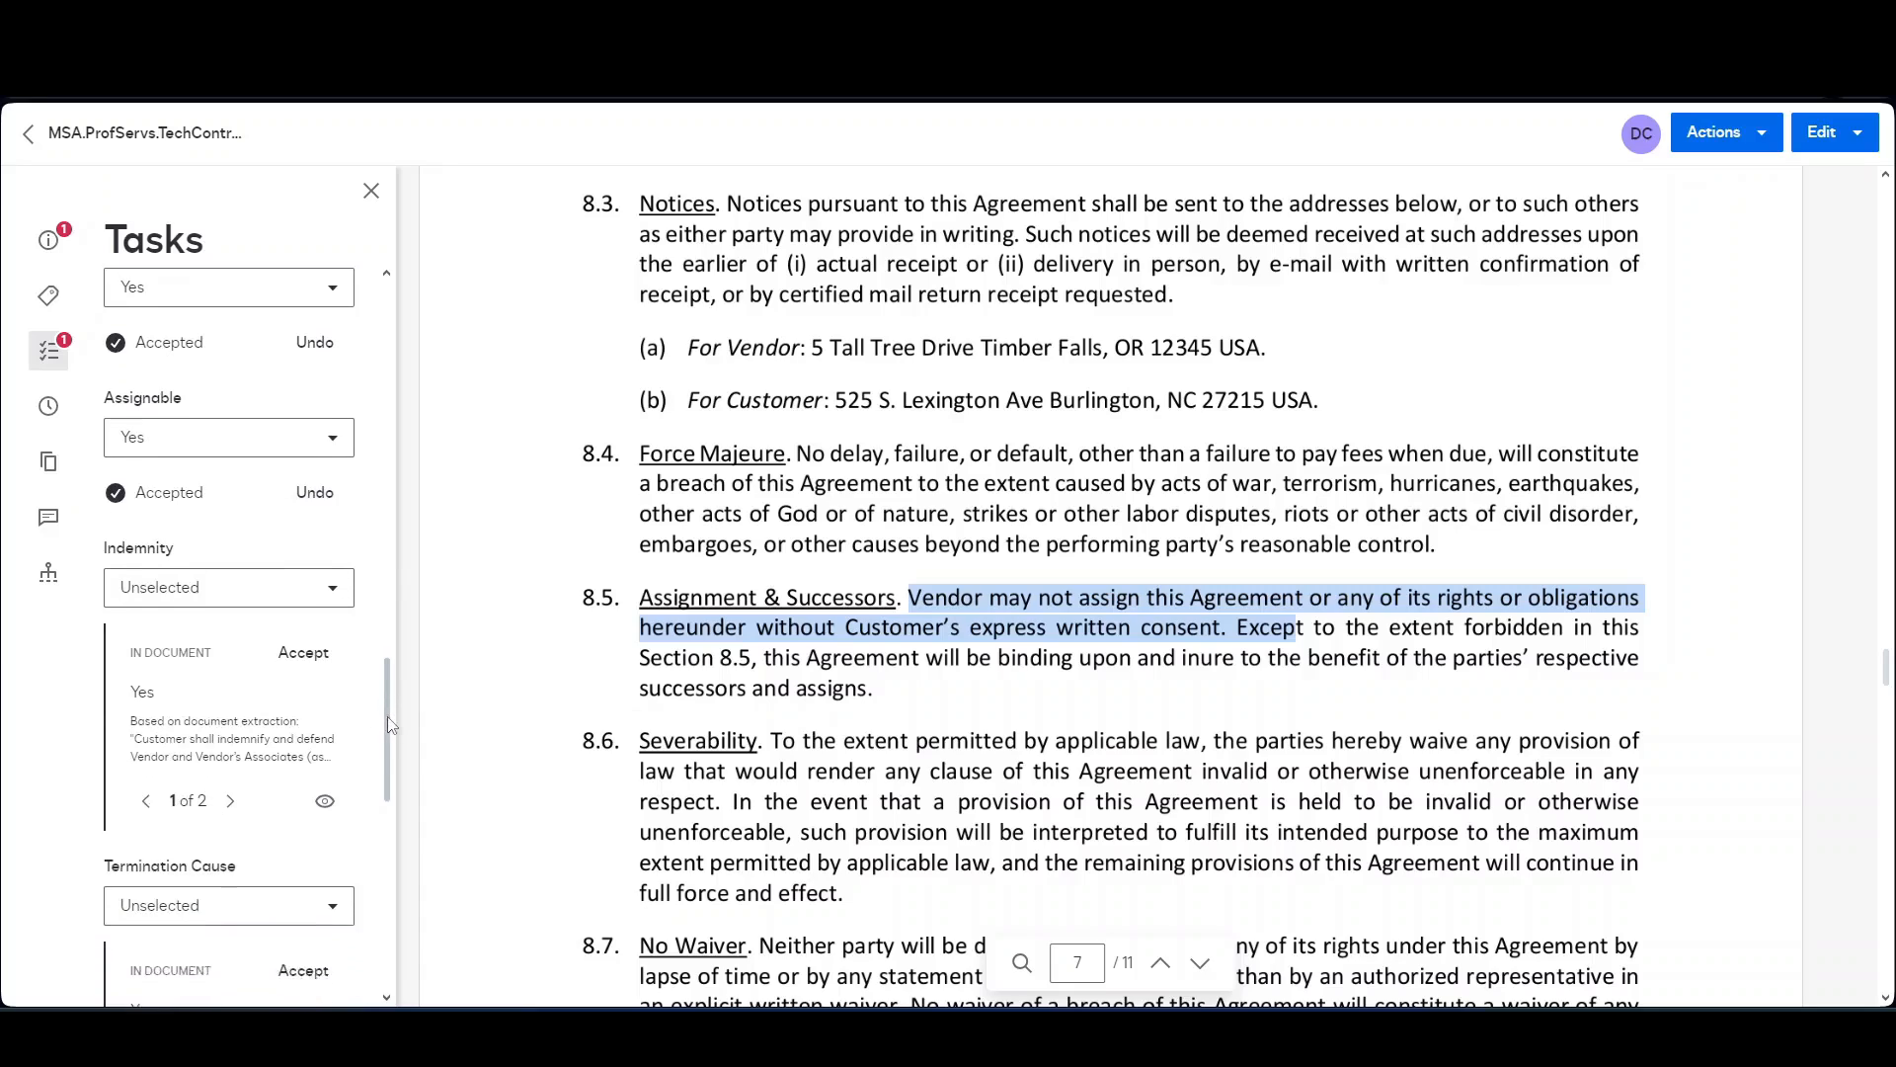
pyautogui.scroll(-3, 389, 731)
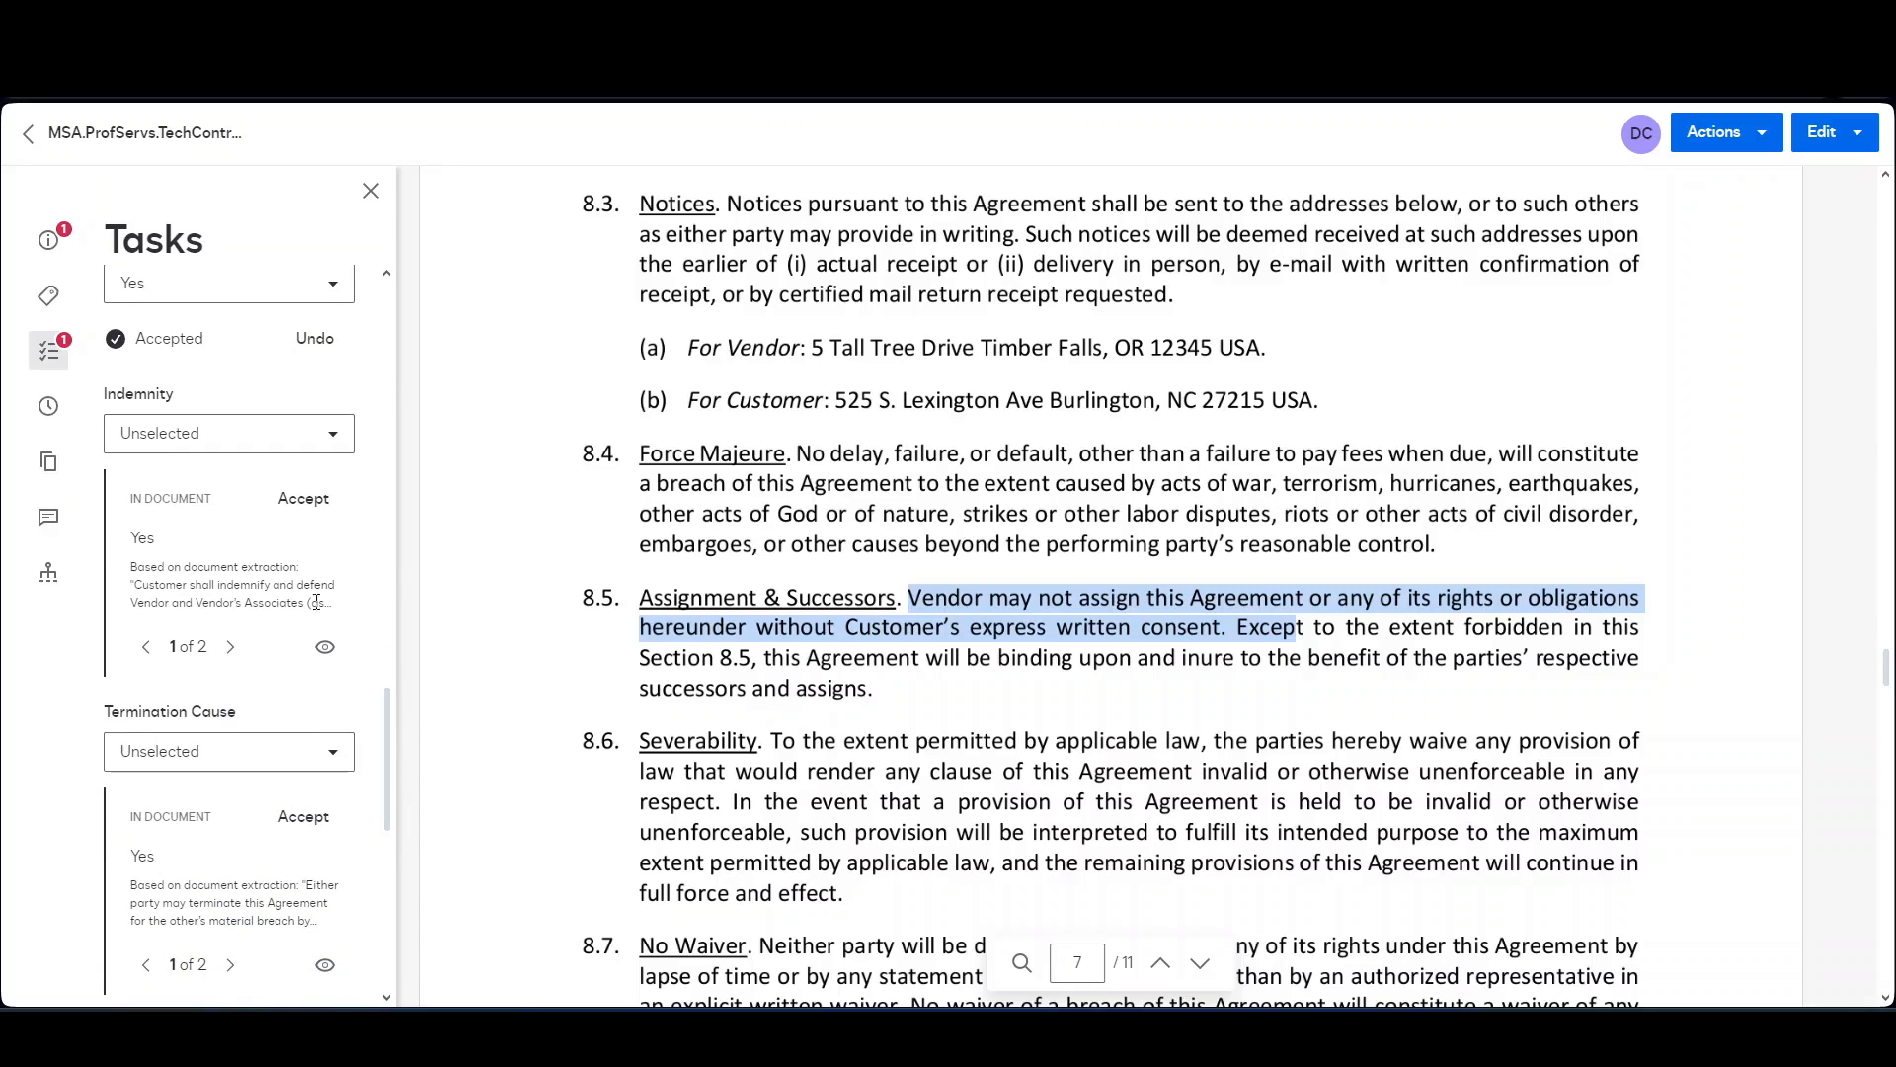
pyautogui.click(233, 655)
pyautogui.click(147, 650)
pyautogui.click(325, 647)
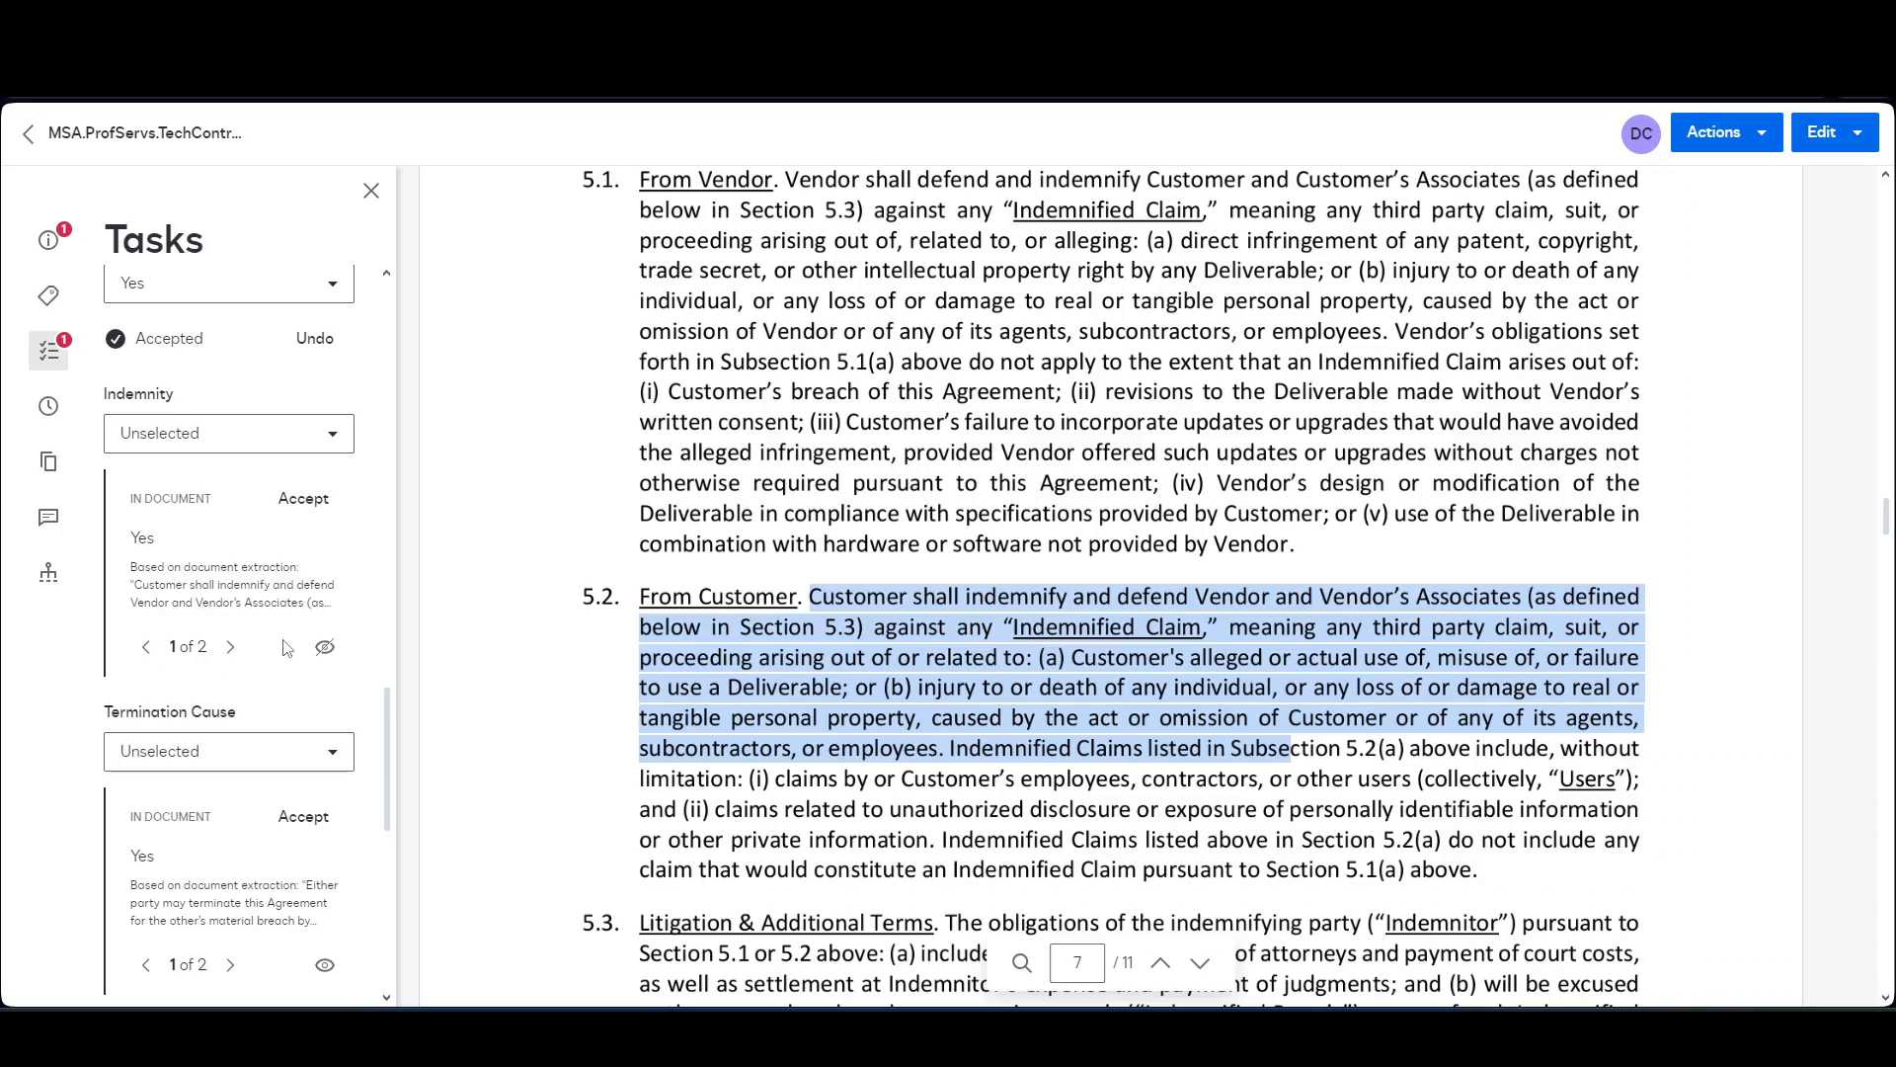
pyautogui.click(231, 652)
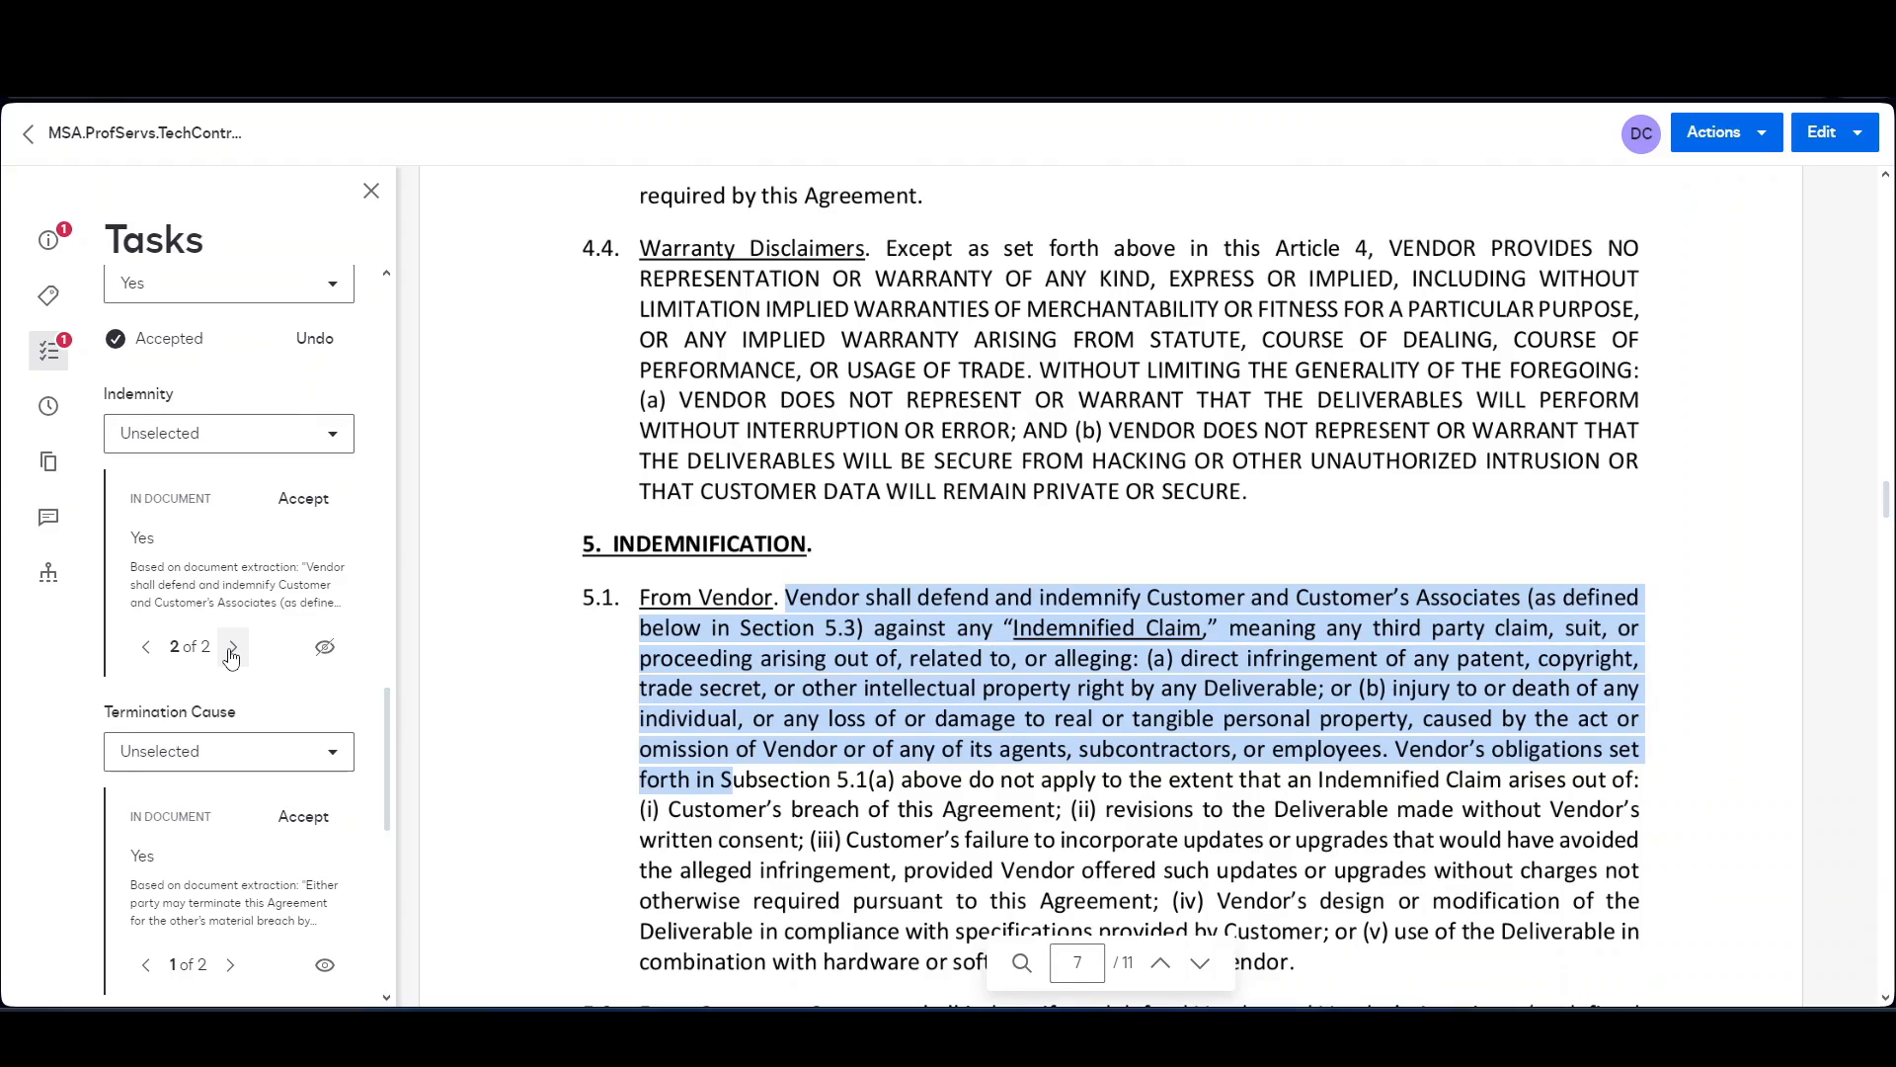
pyautogui.click(304, 498)
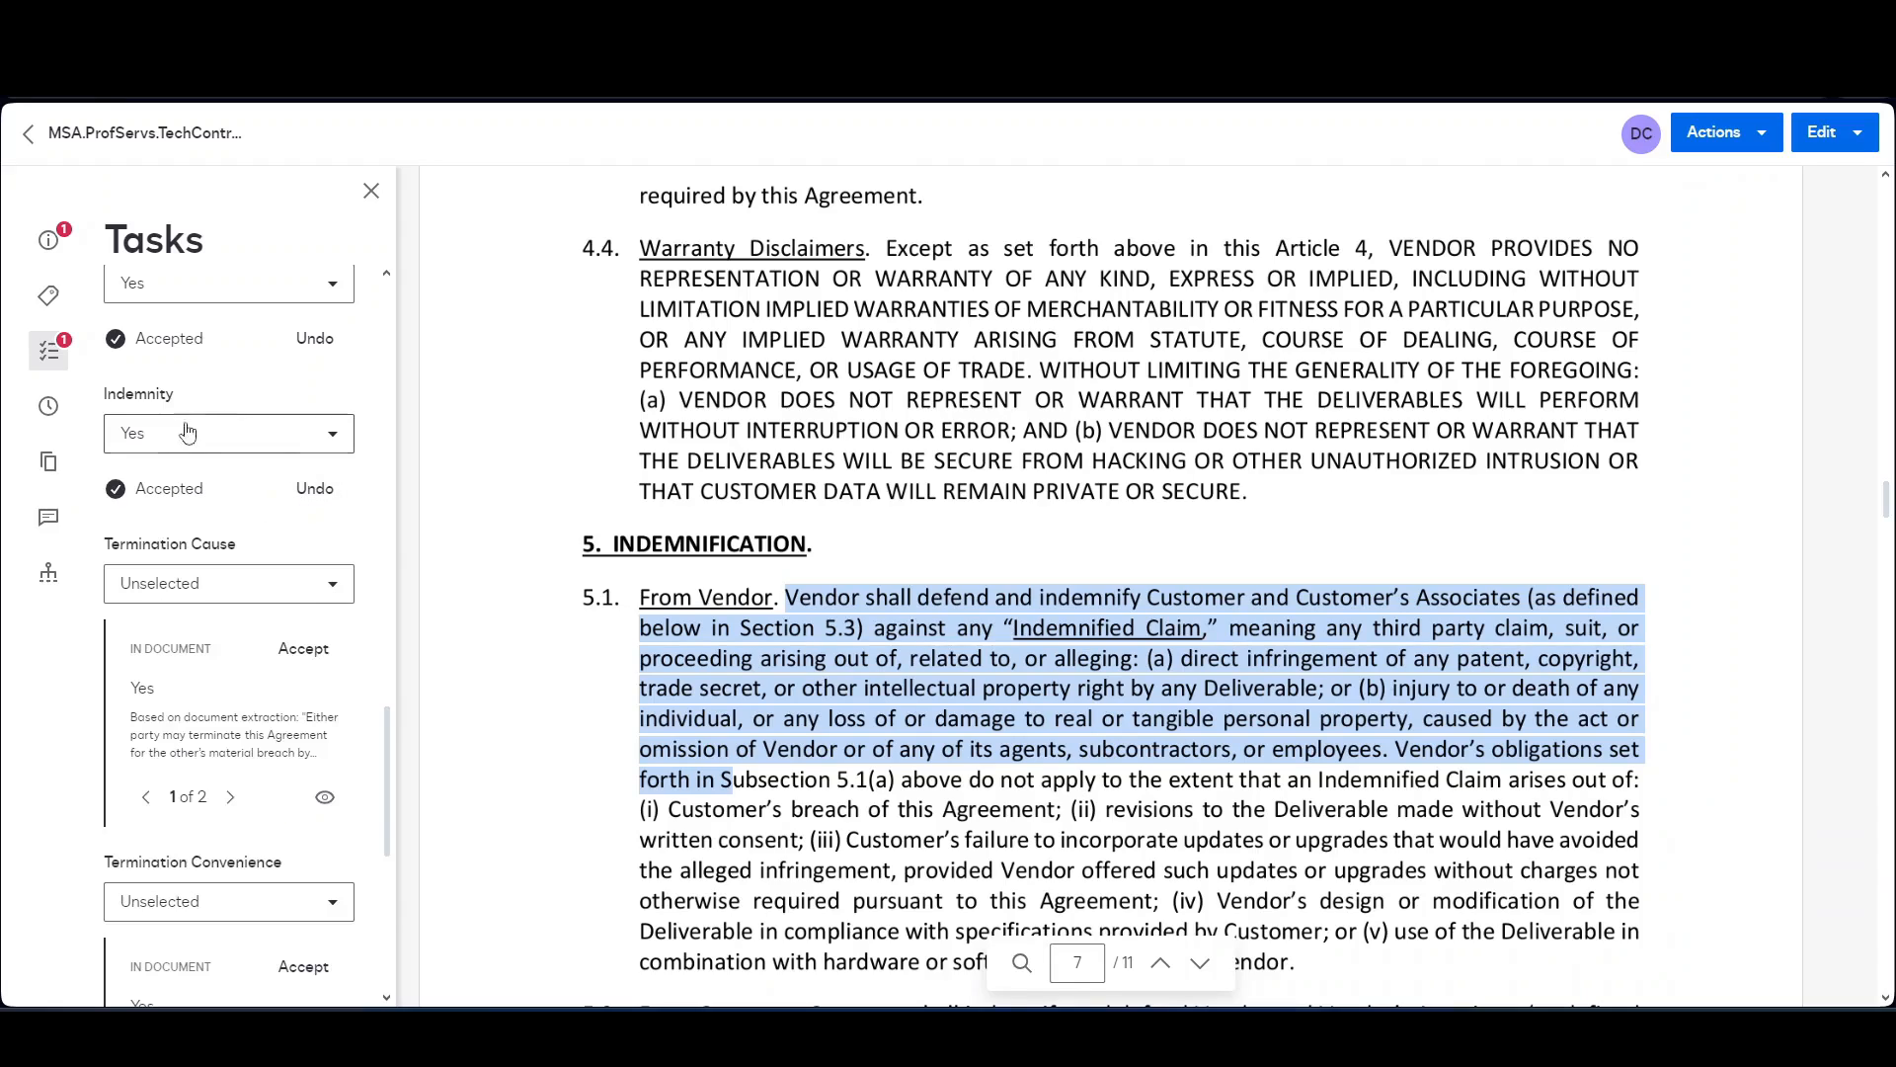
# Compare both Termination Cause extracts with their passages in the agreement and accept Yes for the field.
pyautogui.click(325, 804)
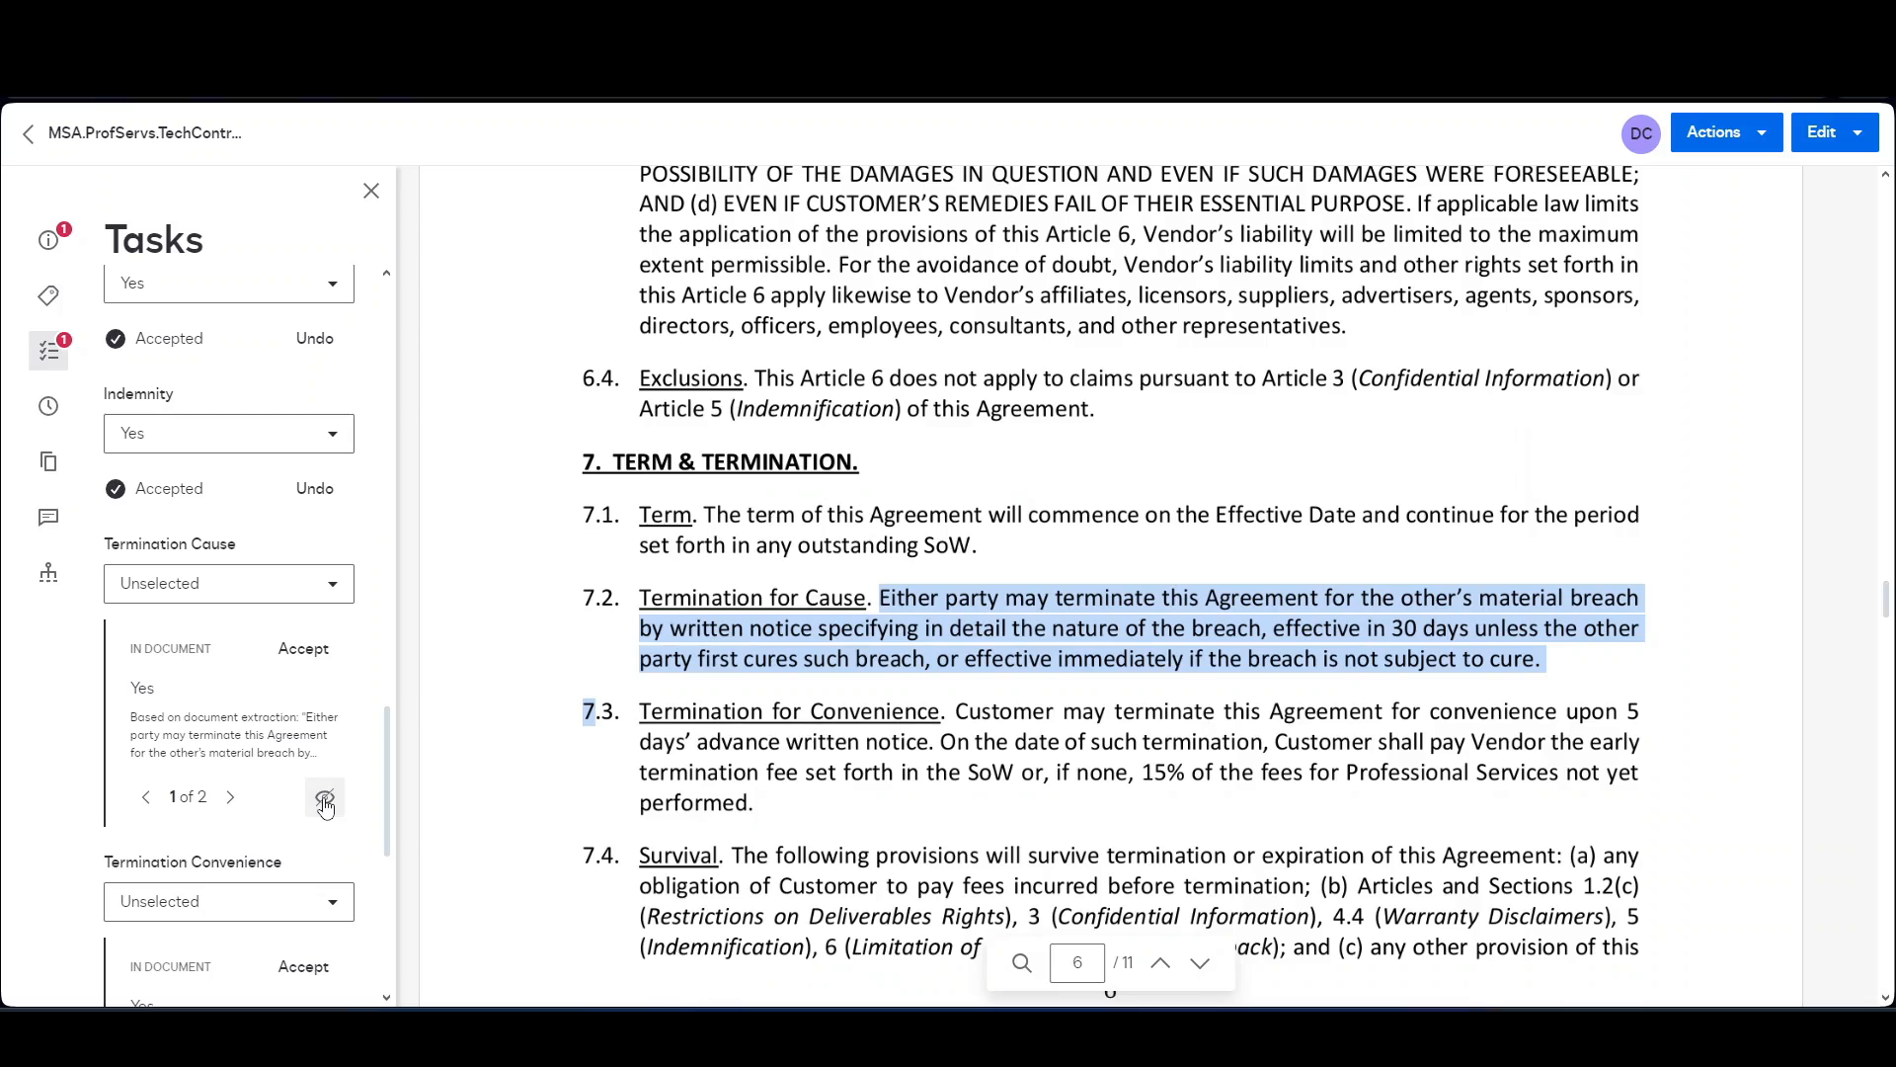
pyautogui.click(229, 802)
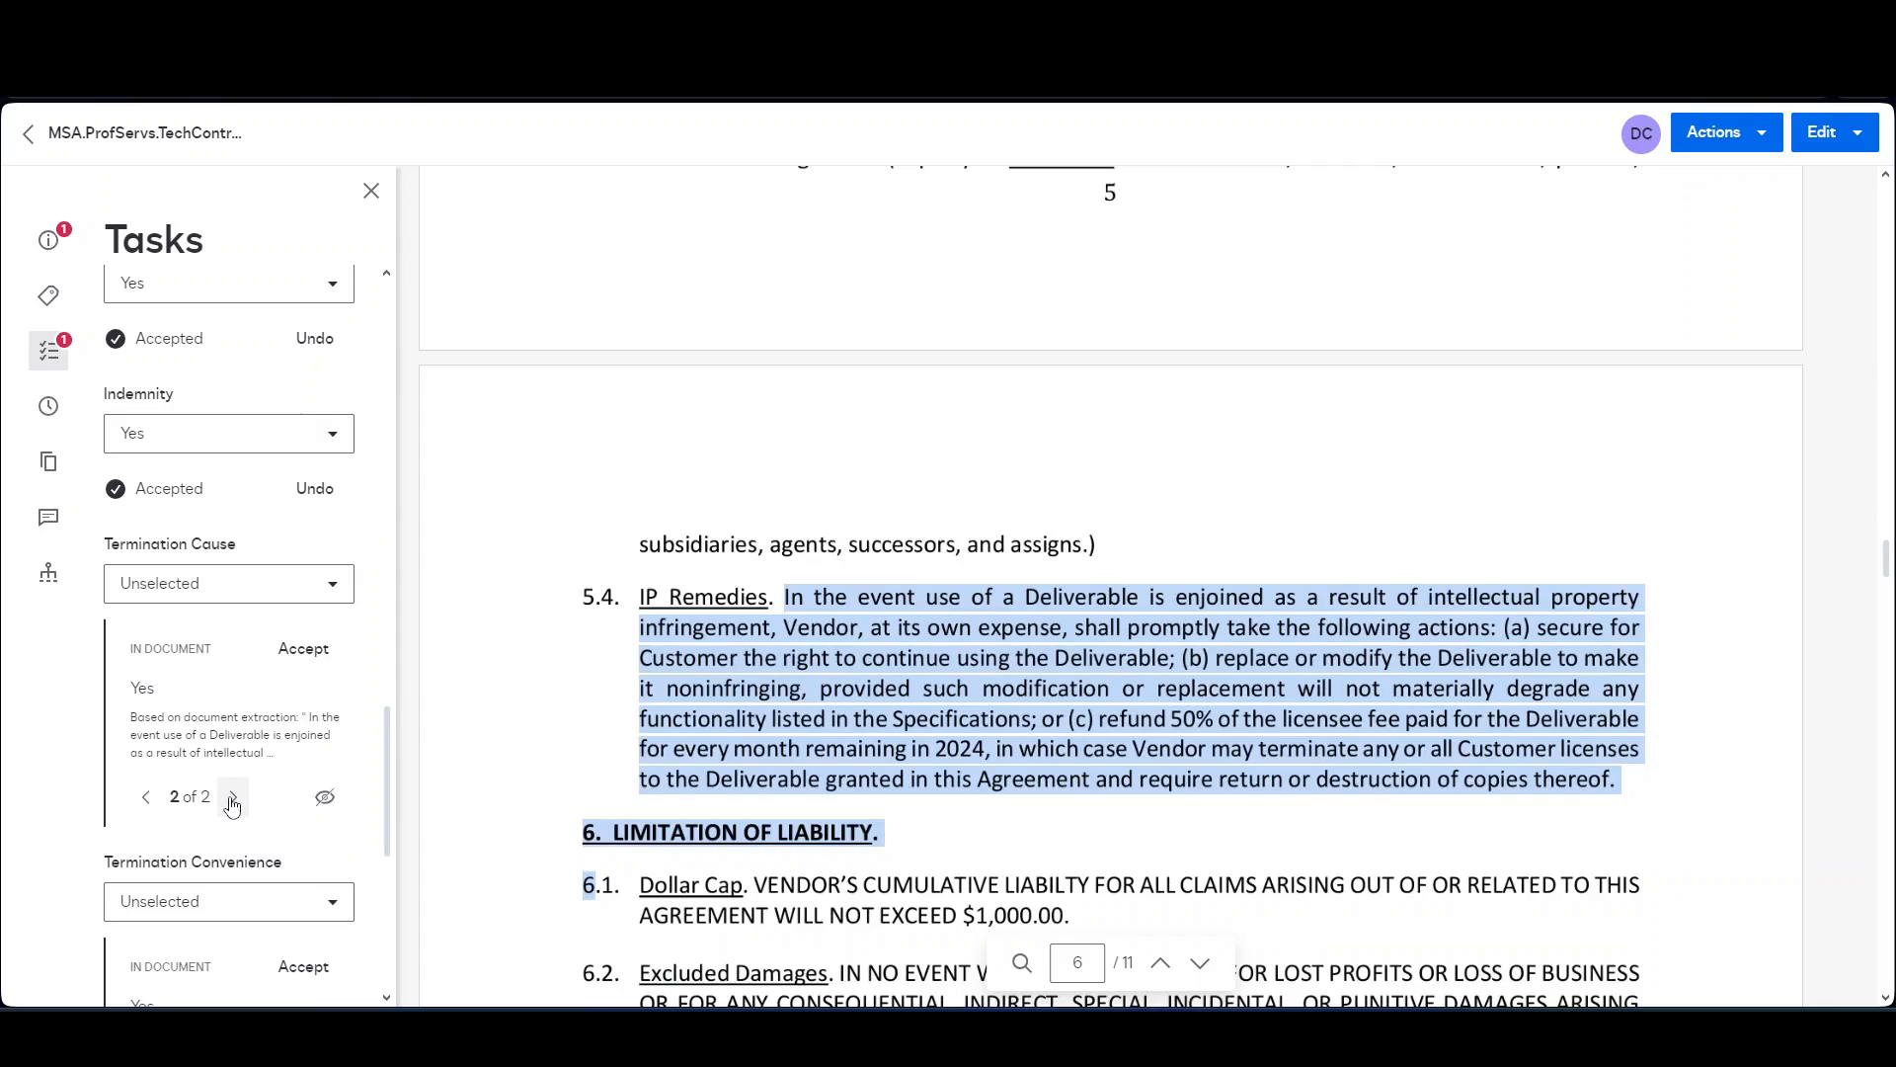
pyautogui.click(302, 649)
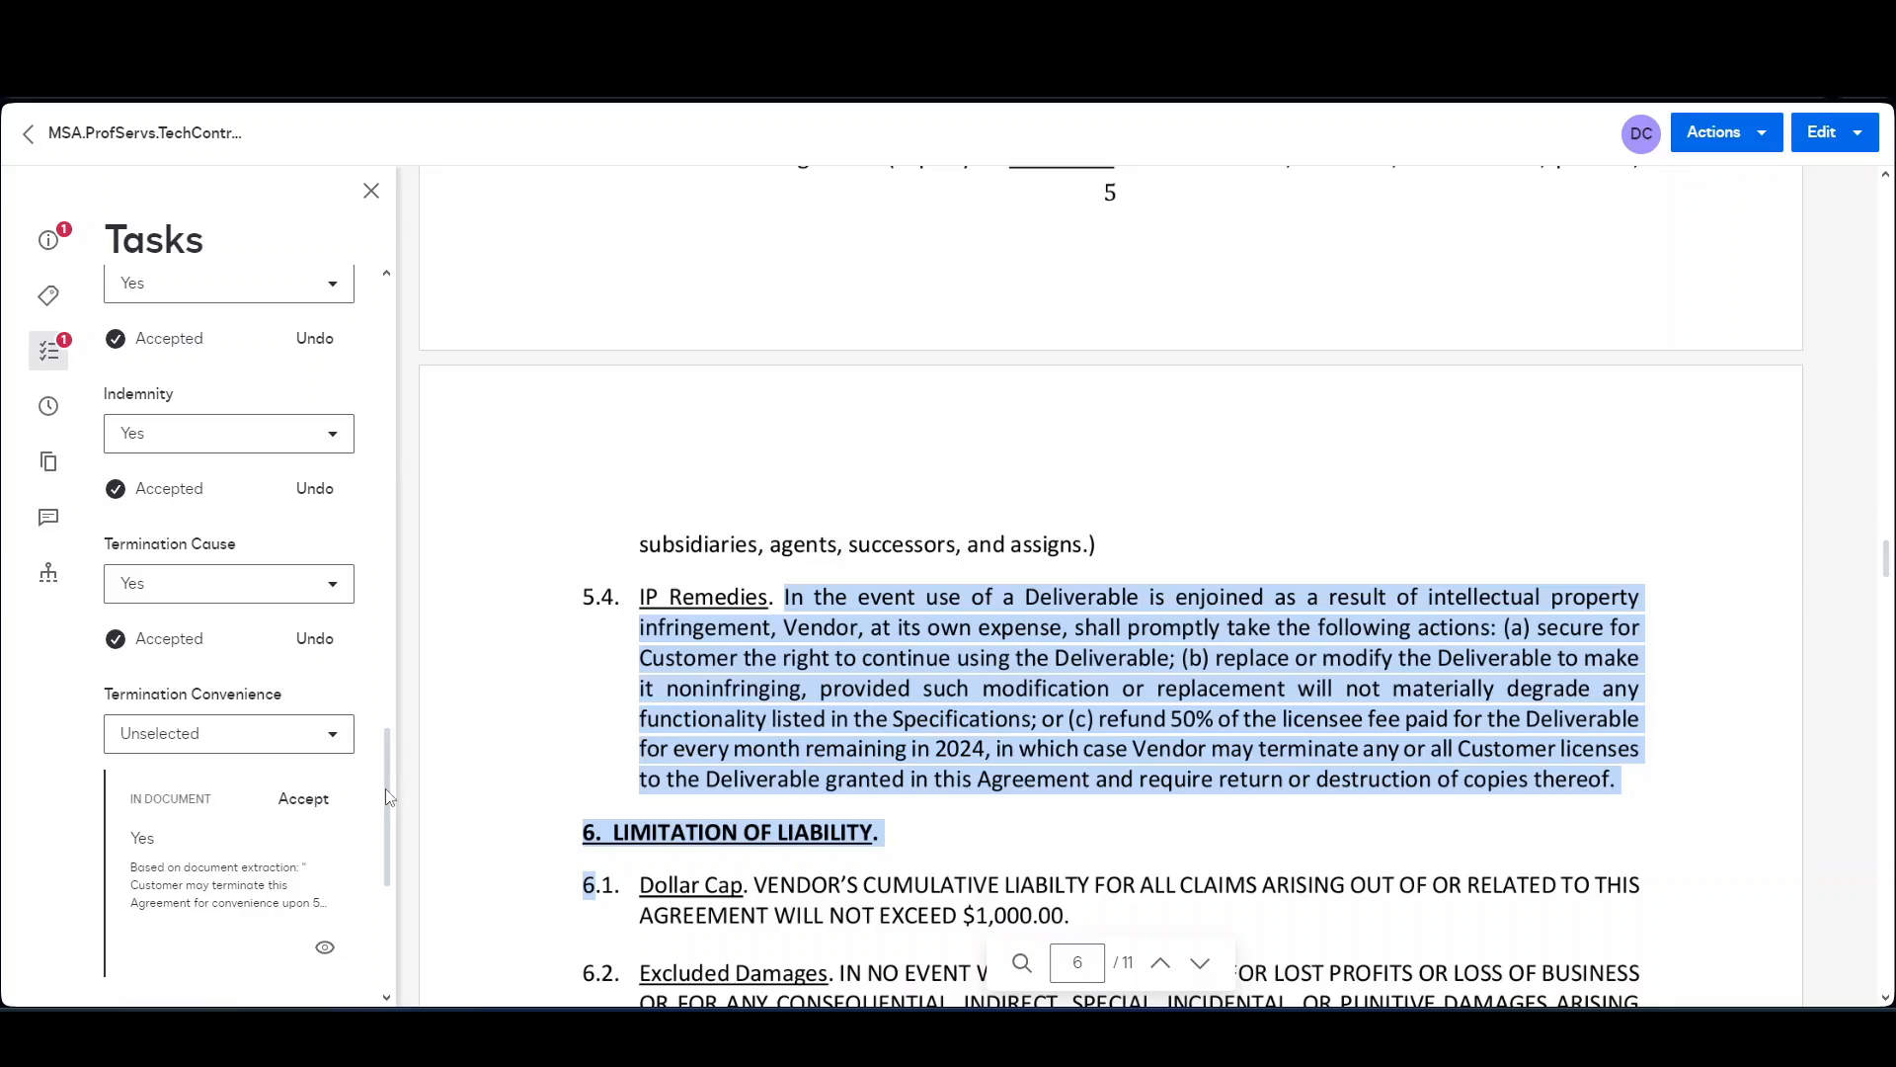
# Locate the Termination Convenience extract in the agreement, accept Yes for it, and complete the data review task.
pyautogui.moveTo(386, 795); pyautogui.dragTo(386, 861)
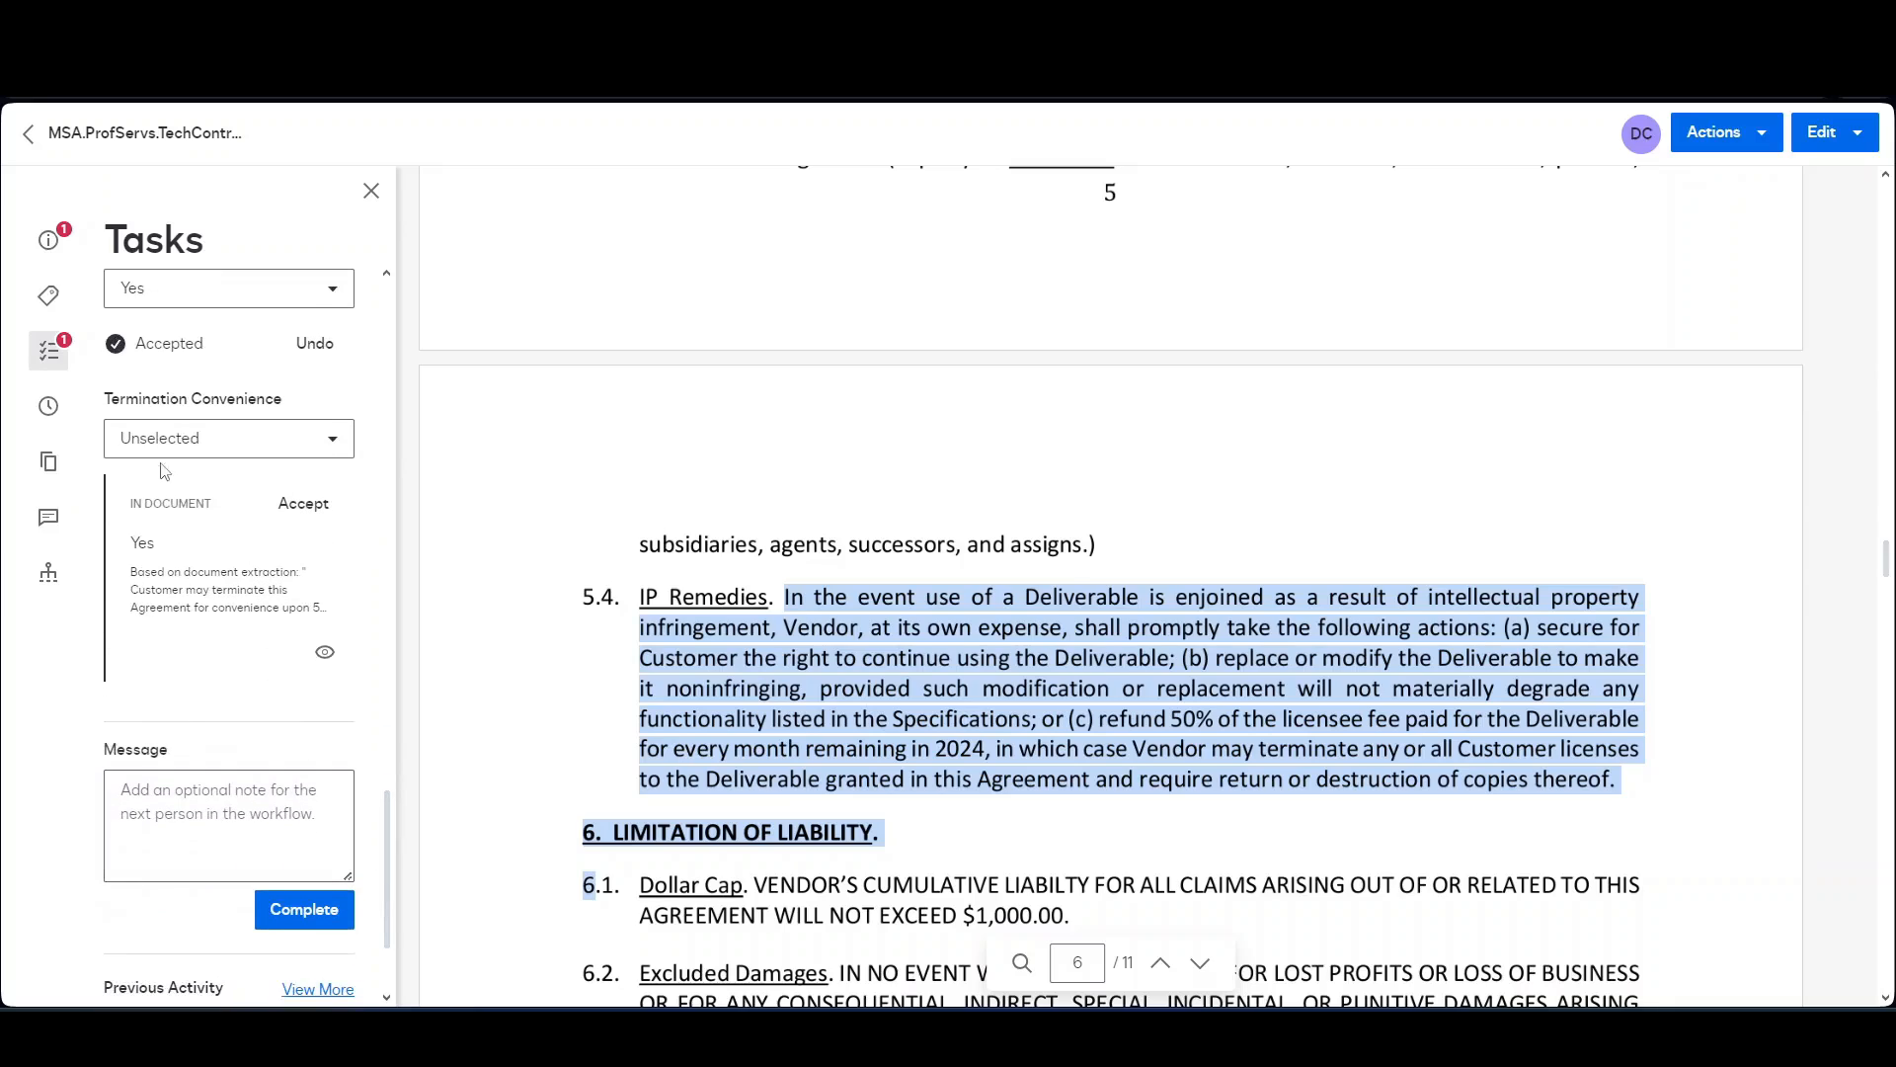
pyautogui.click(326, 655)
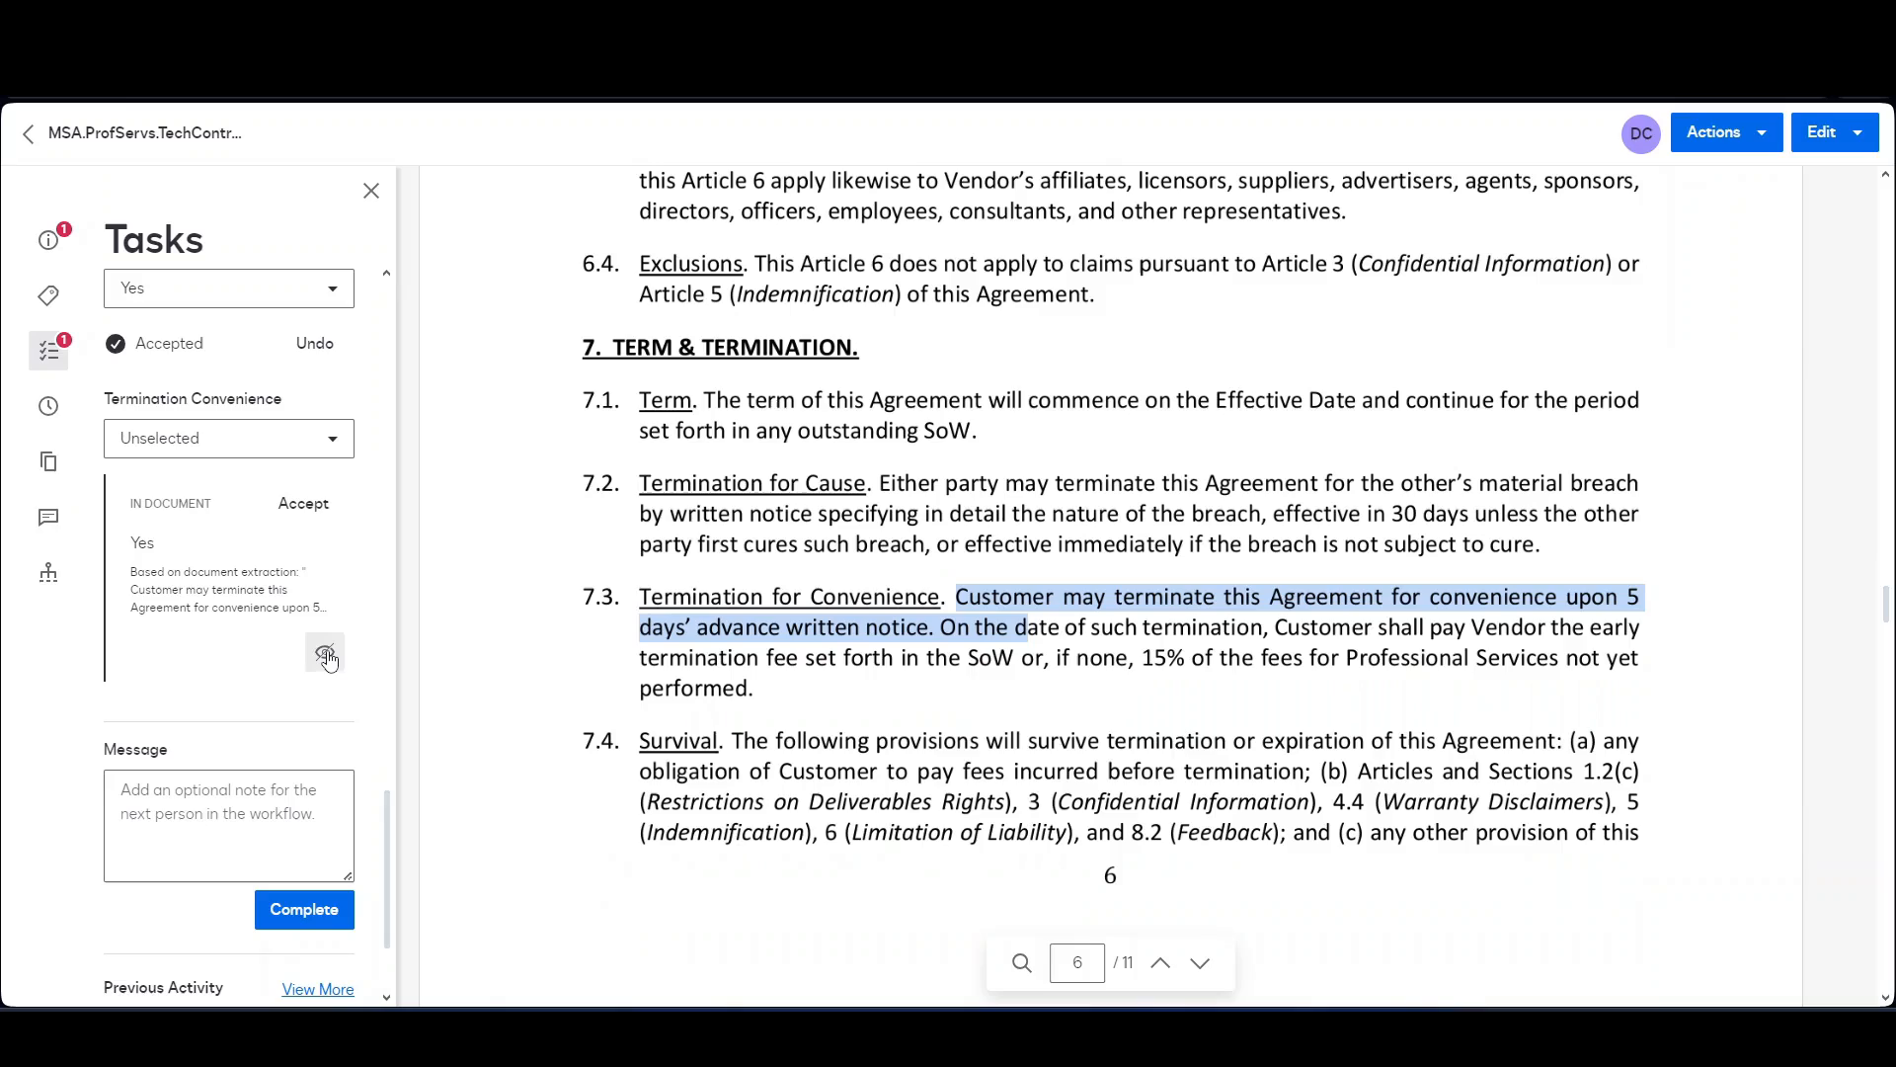
pyautogui.click(305, 506)
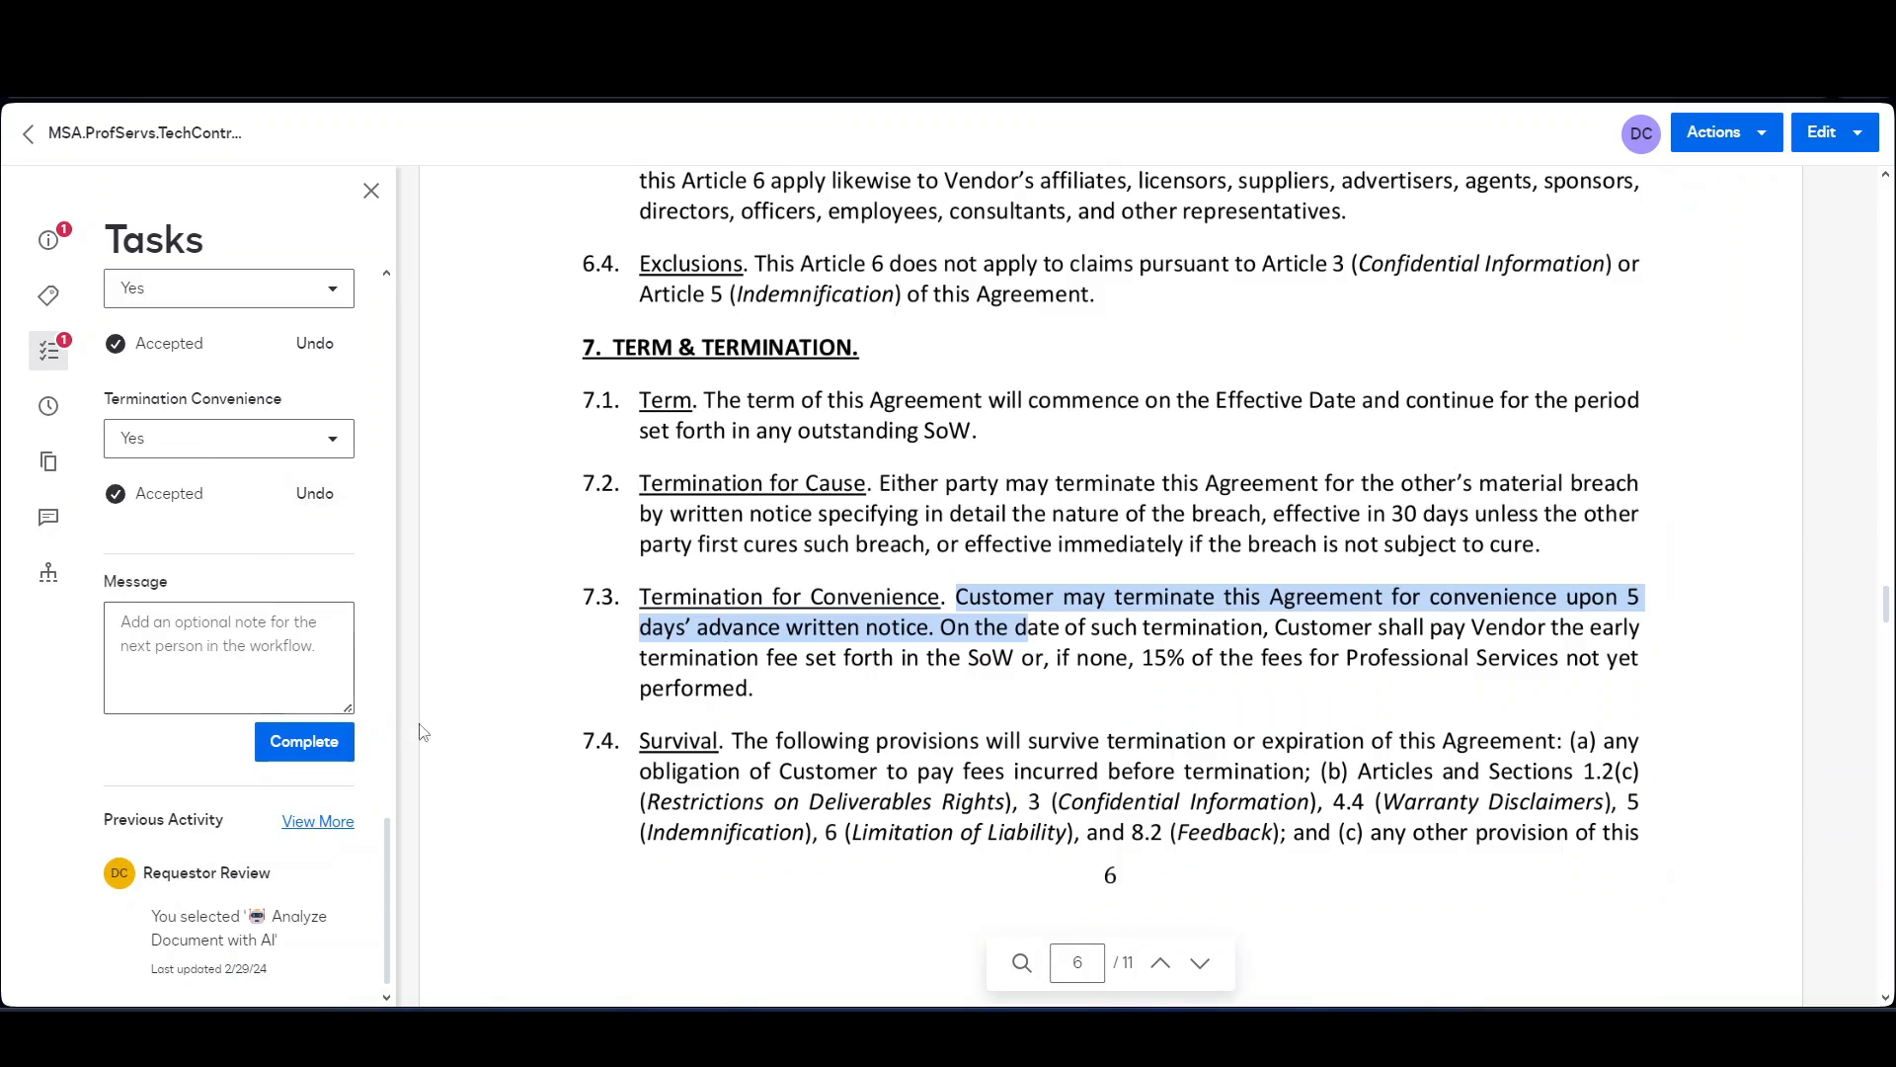
pyautogui.moveTo(387, 879)
pyautogui.mouseDown()
pyautogui.moveTo(419, 394)
pyautogui.moveTo(391, 352)
pyautogui.moveTo(391, 868)
pyautogui.mouseUp()
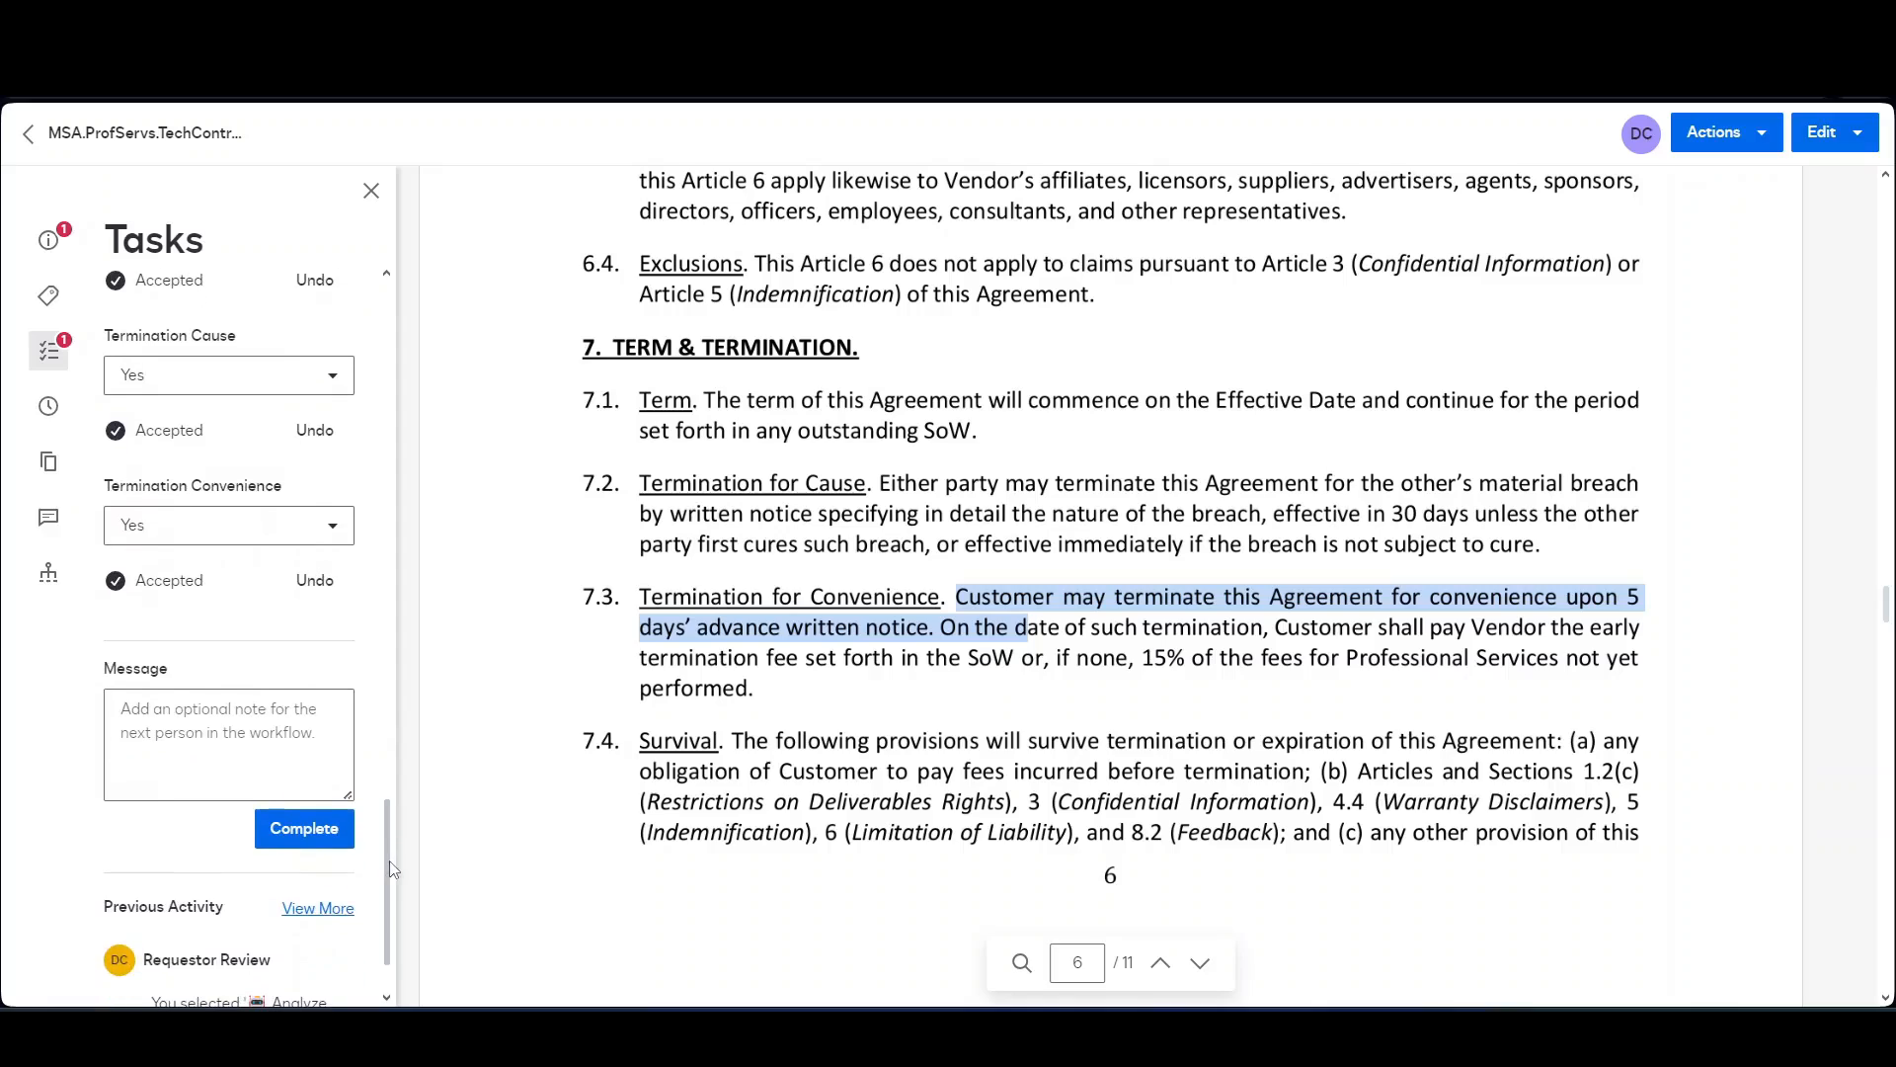
pyautogui.click(303, 828)
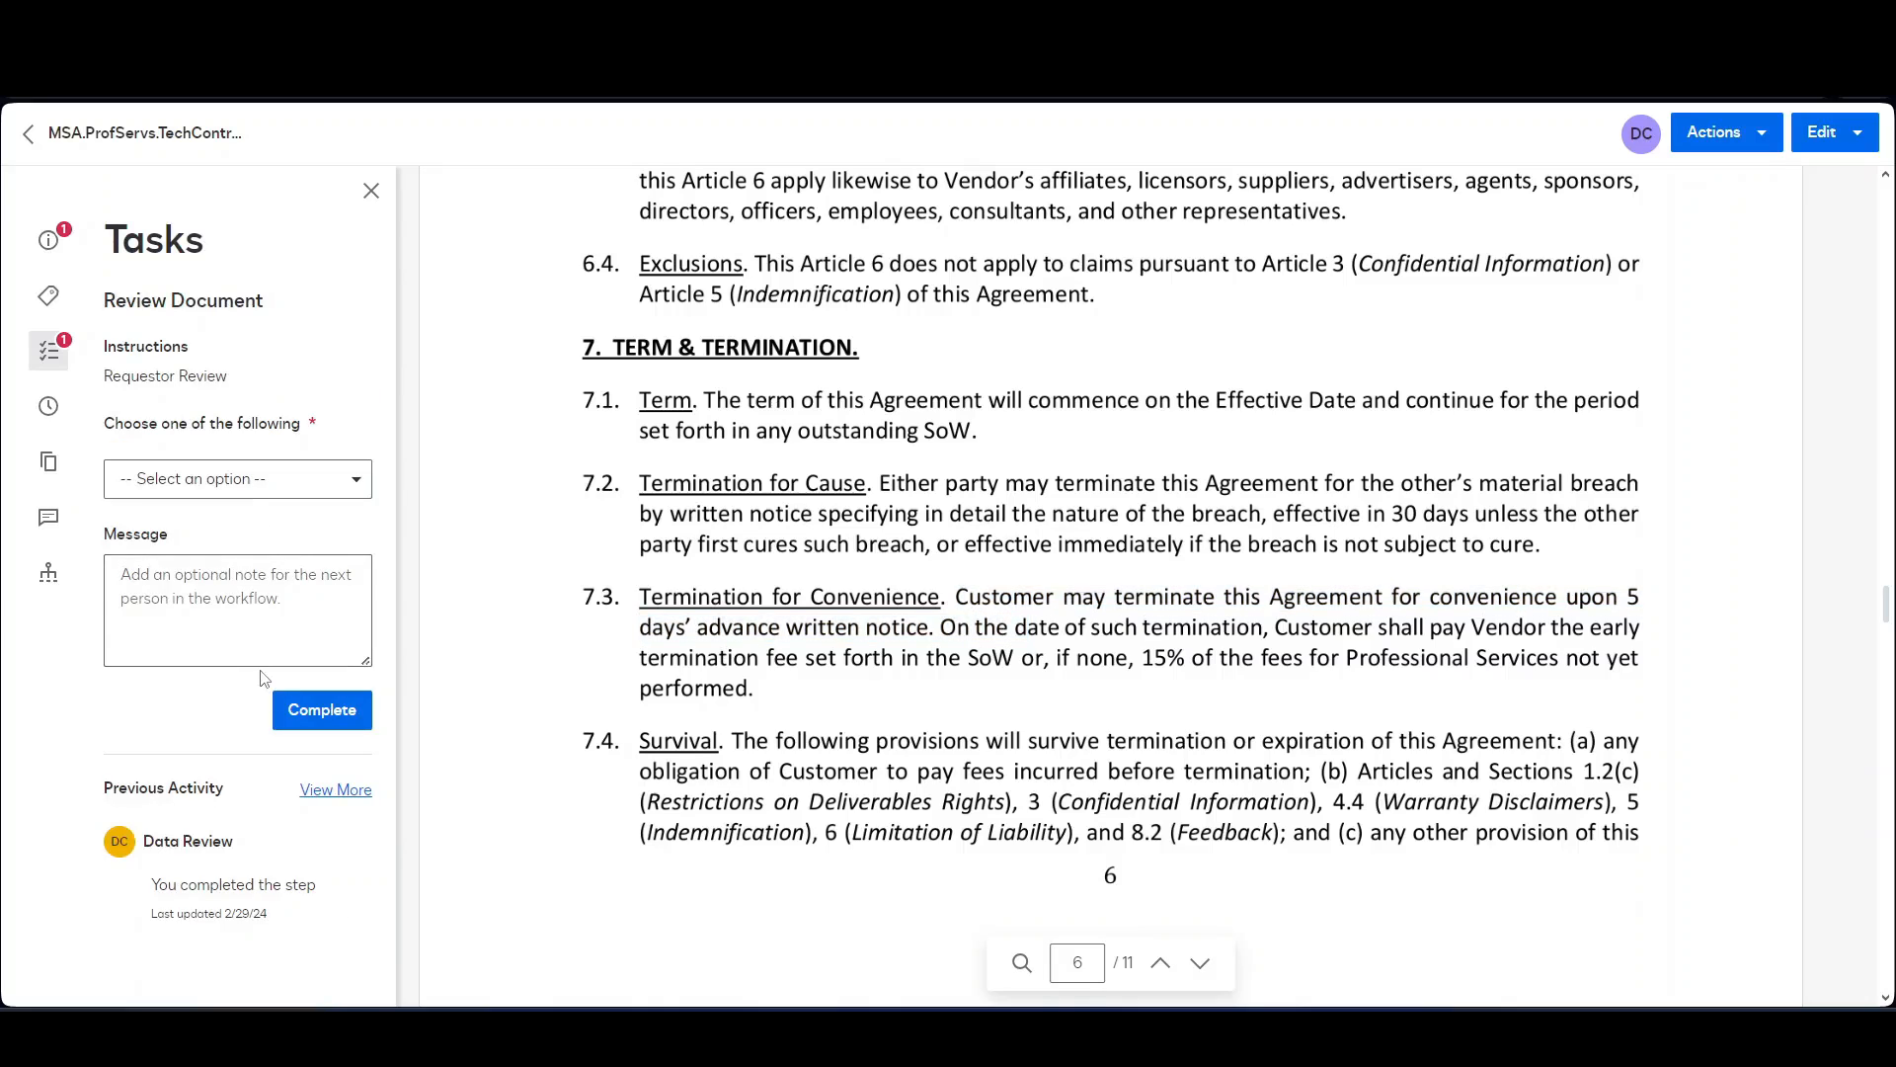
# Review the saved document attributes, such as party, auto renewal and payment terms.
pyautogui.click(49, 299)
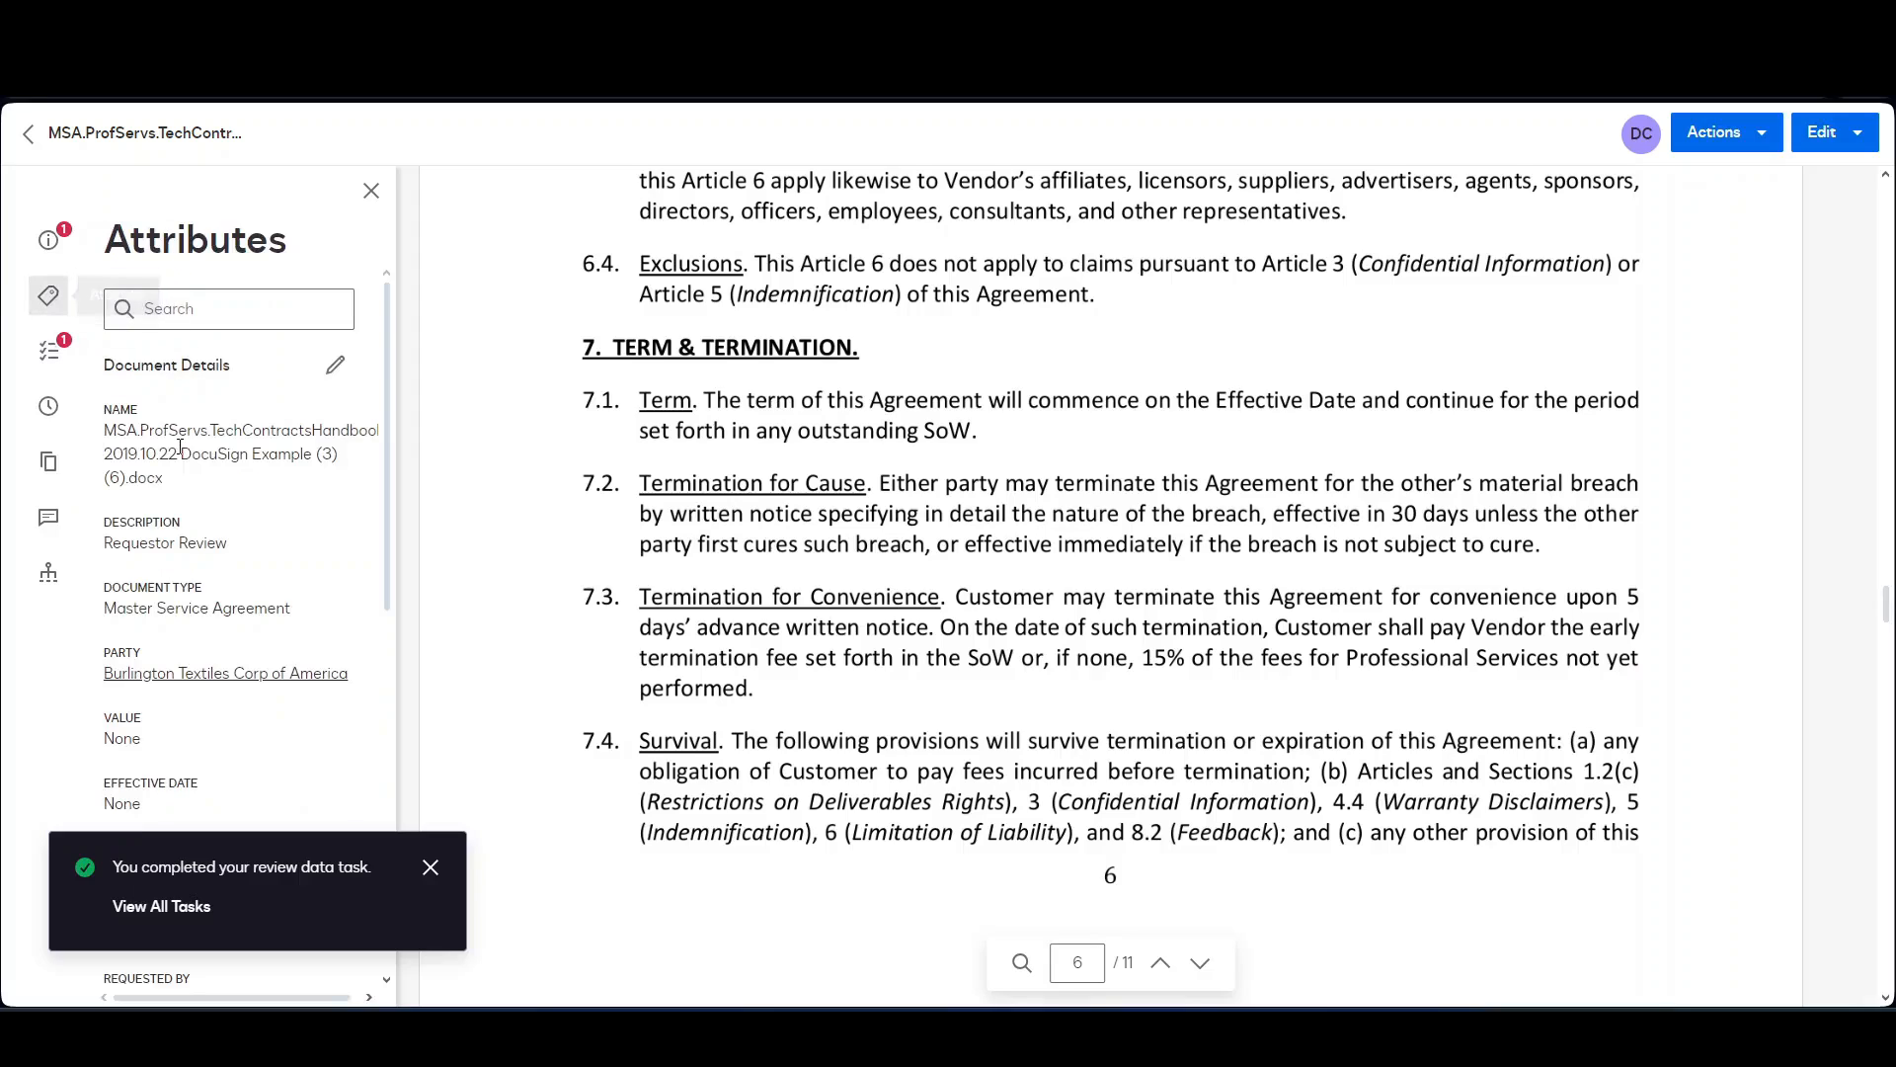
pyautogui.click(430, 869)
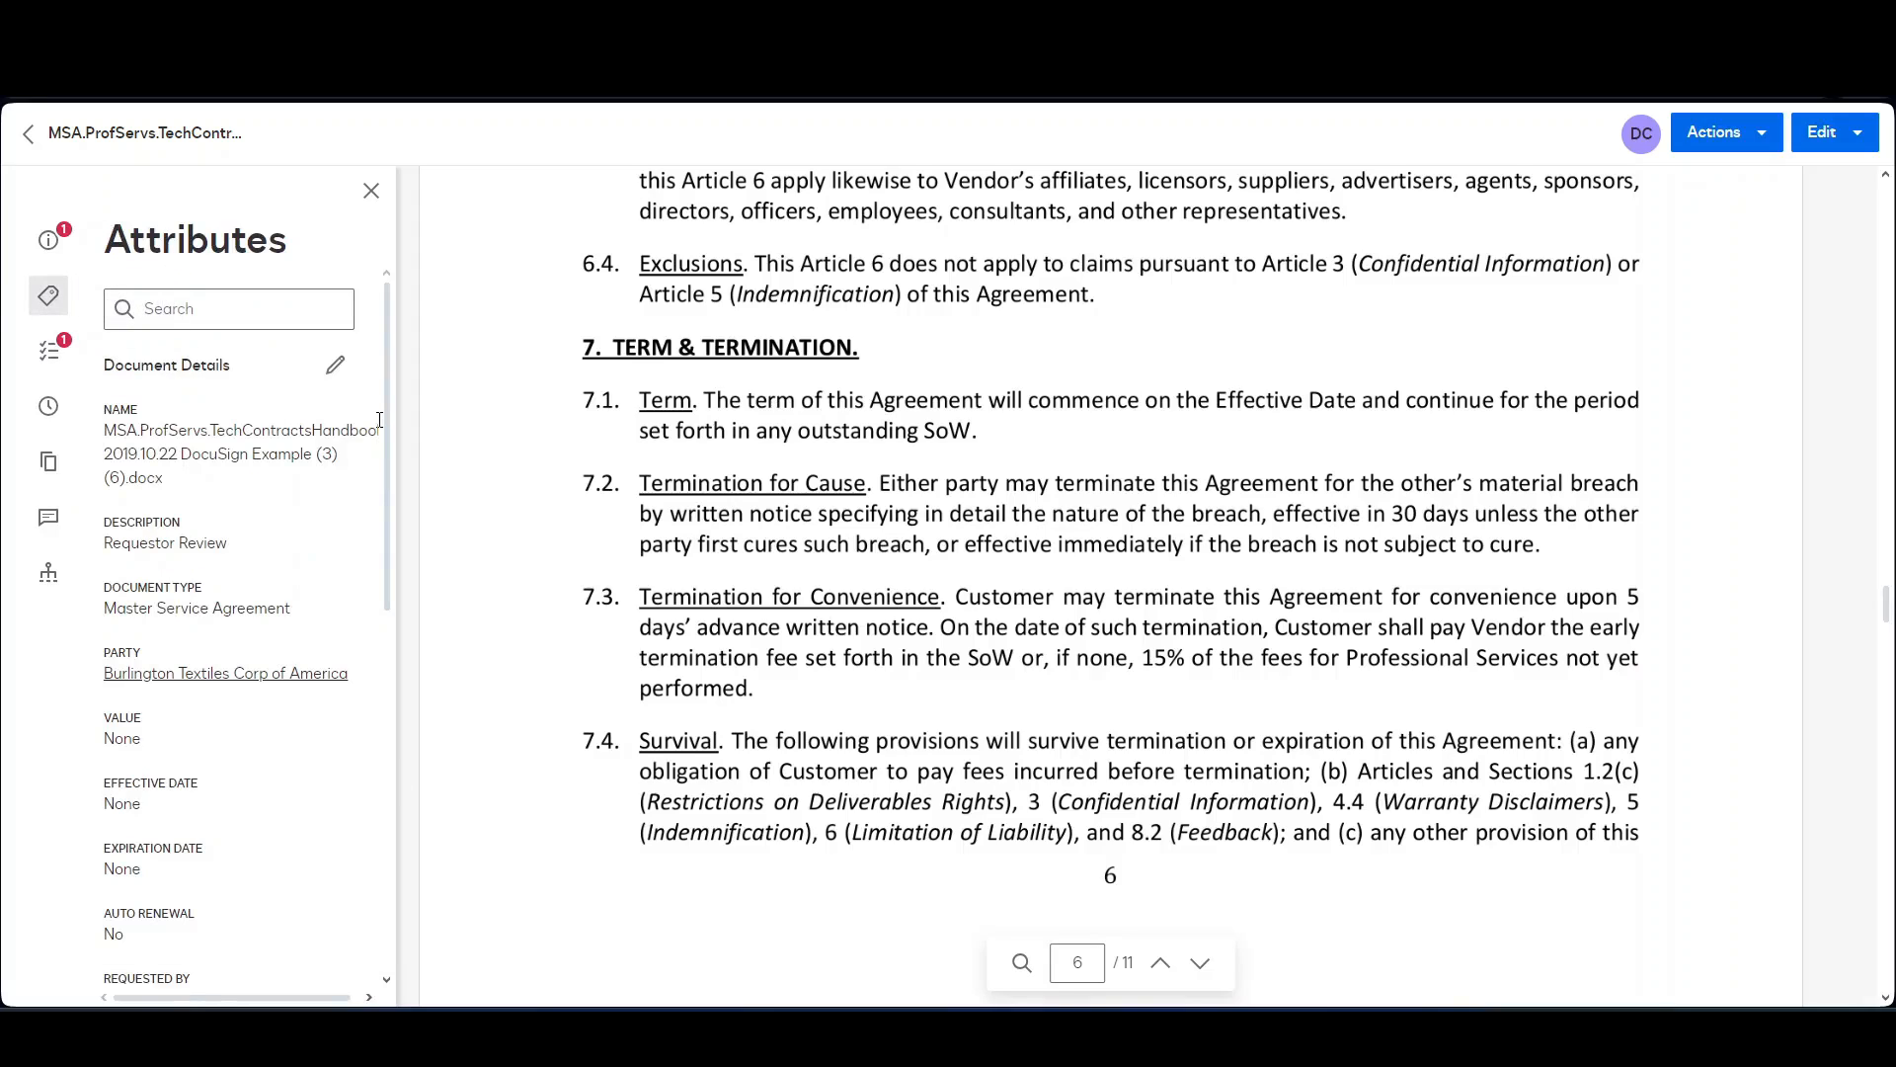
pyautogui.moveTo(386, 427); pyautogui.dragTo(391, 535)
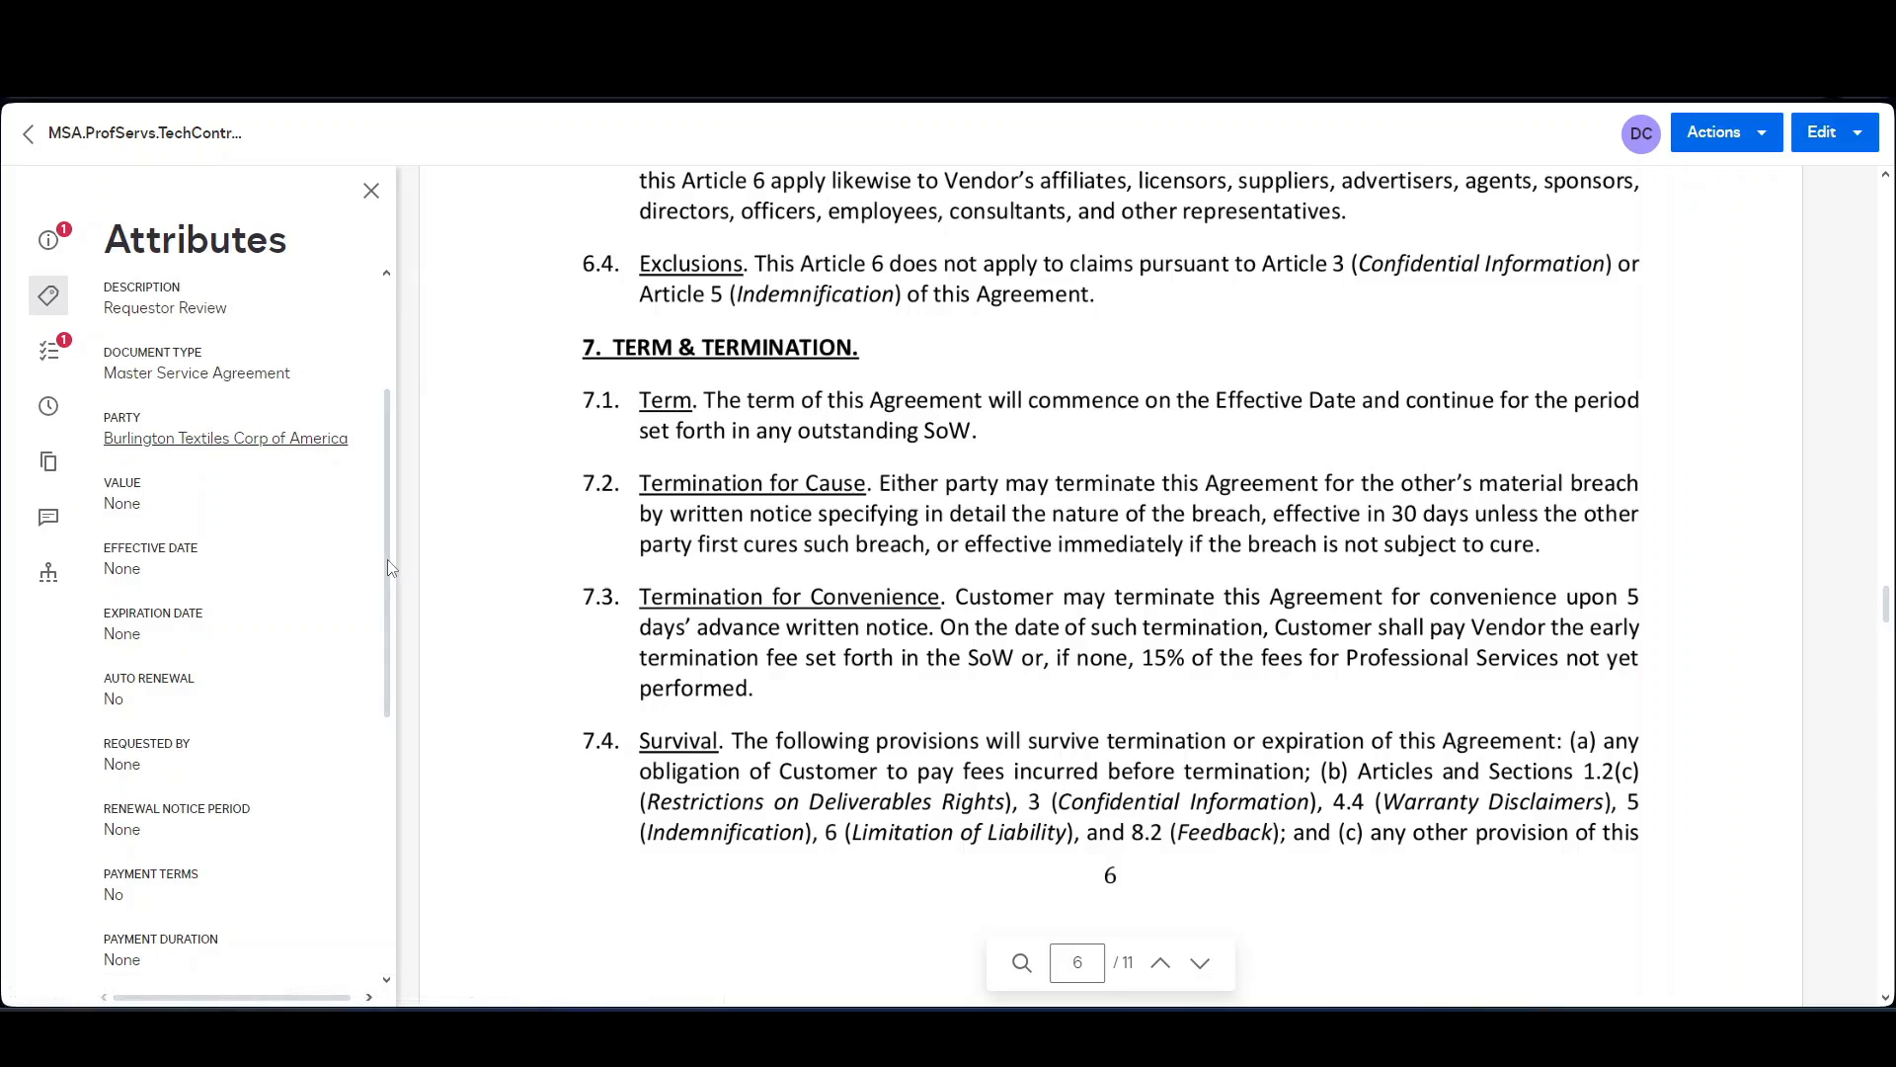
pyautogui.moveTo(388, 561); pyautogui.dragTo(387, 449)
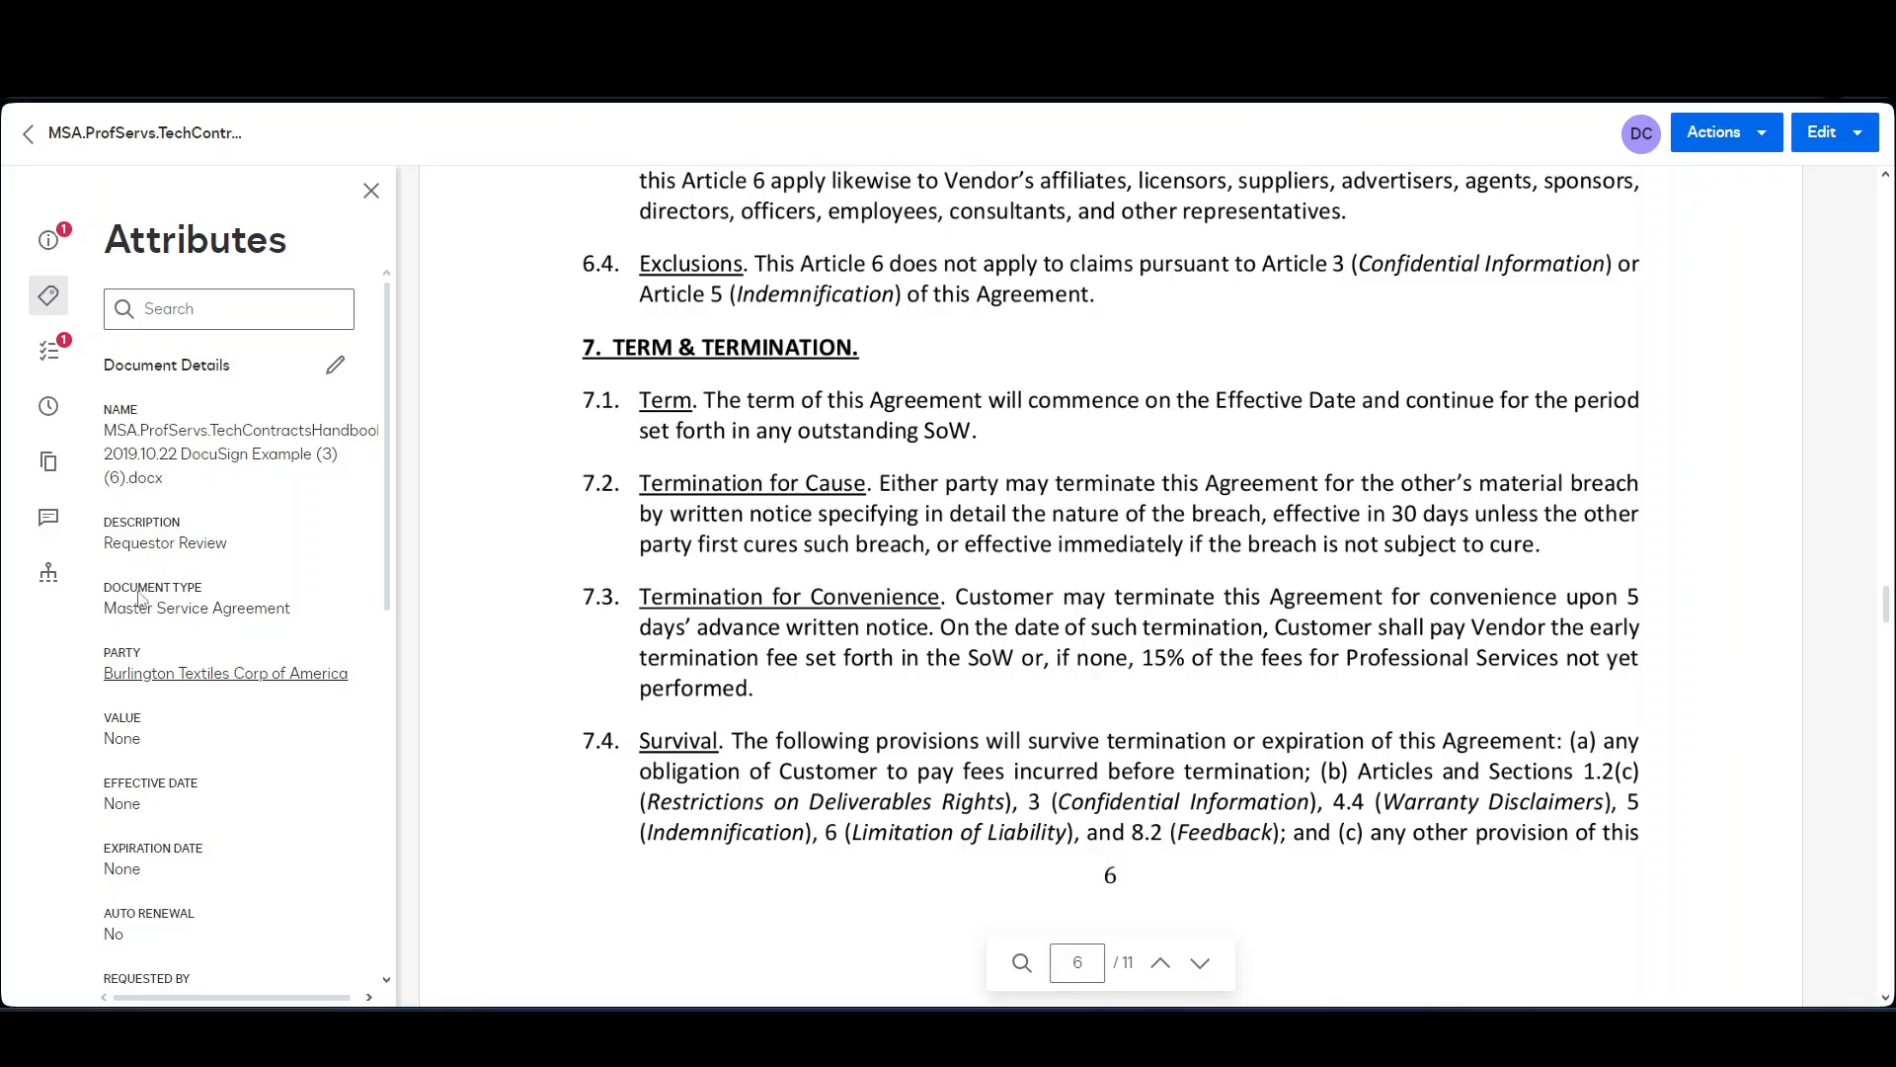
# Choose Review AI Data Analysis for the Review Document task, complete it, and dismiss the notification.
pyautogui.click(49, 358)
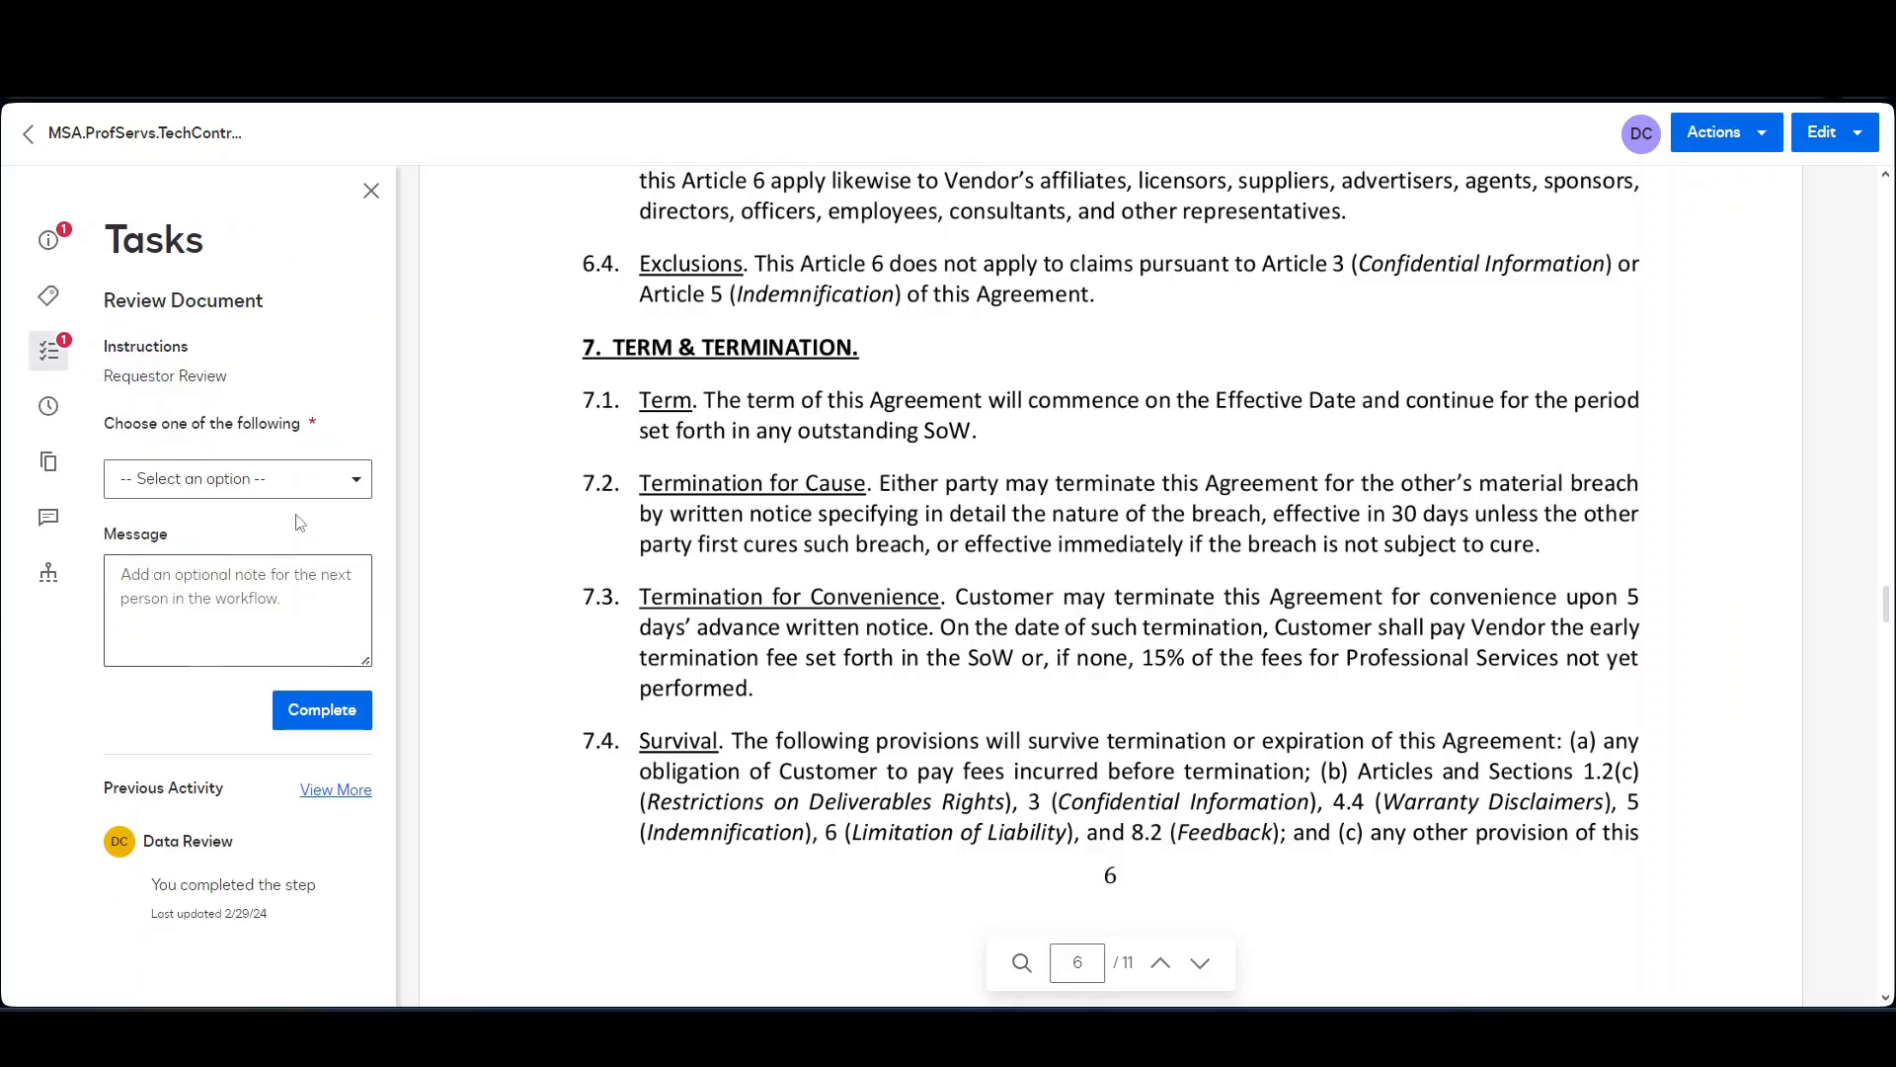
pyautogui.click(357, 481)
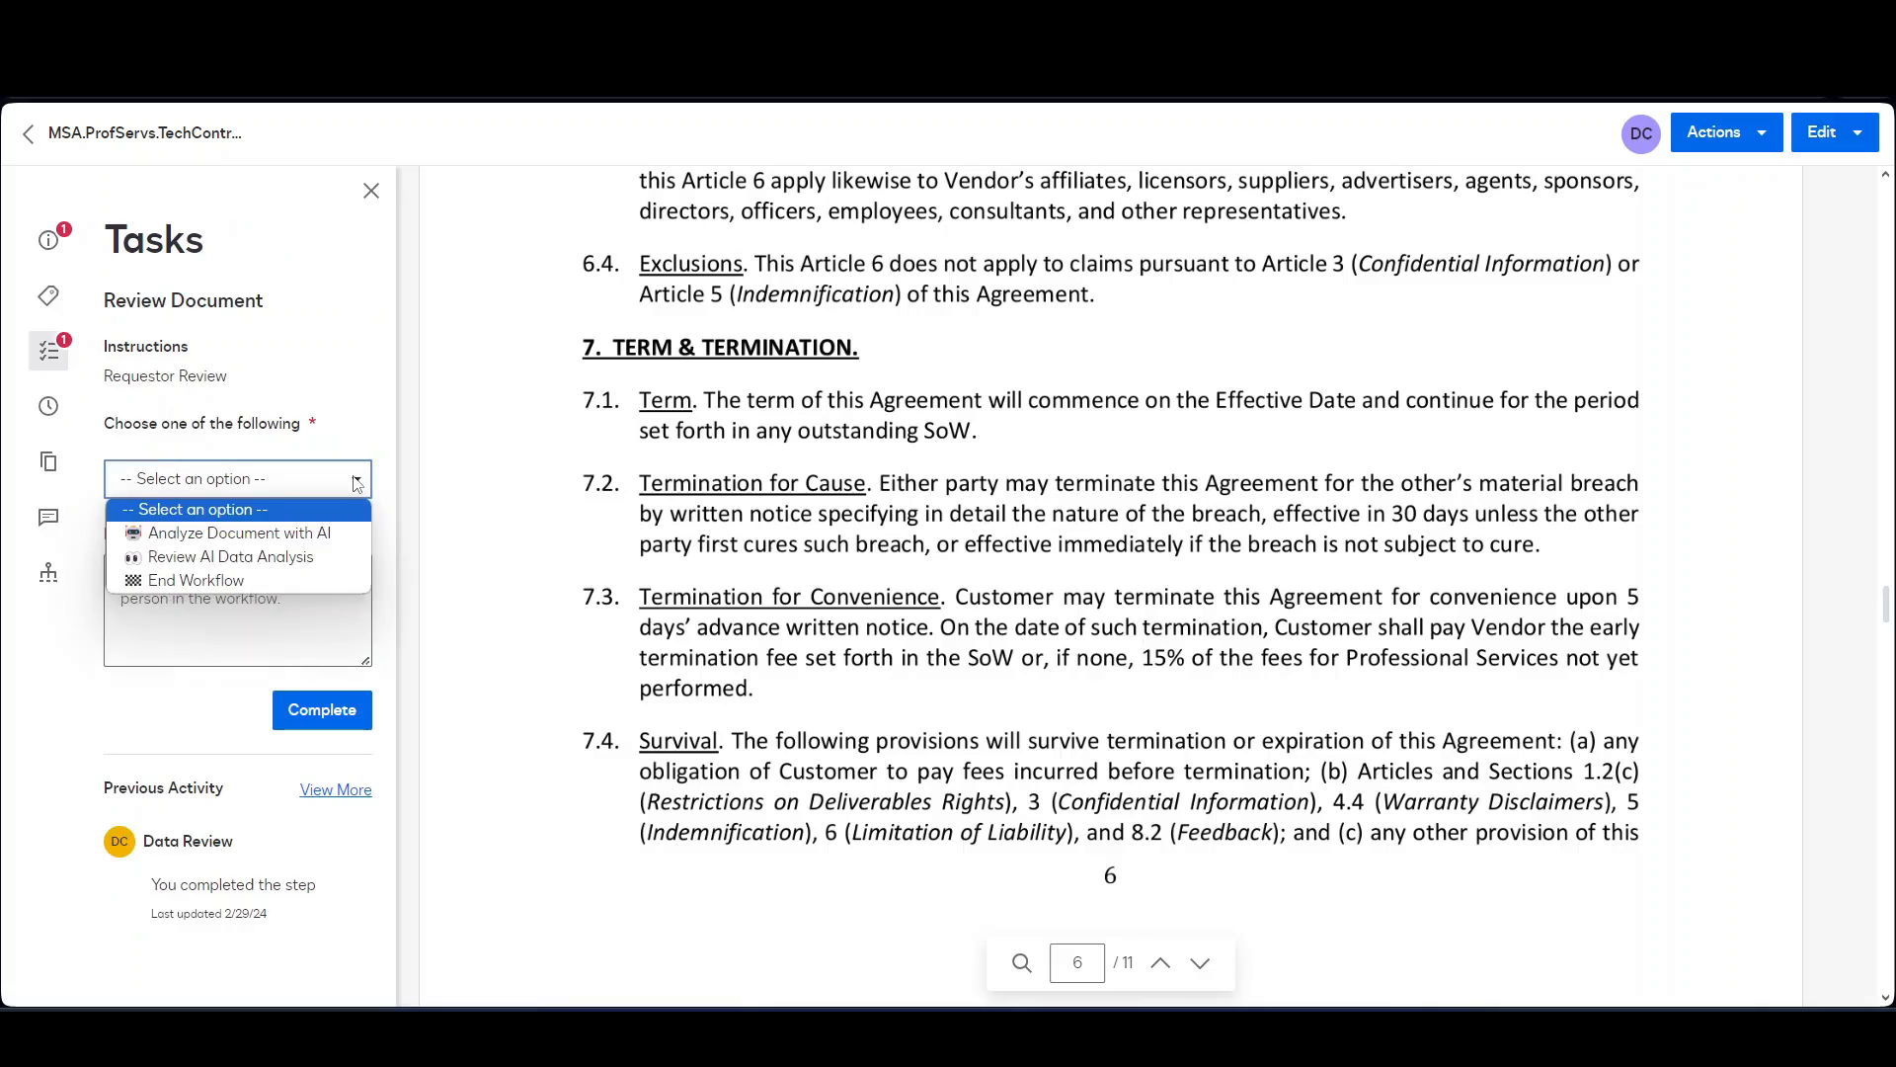
pyautogui.click(268, 565)
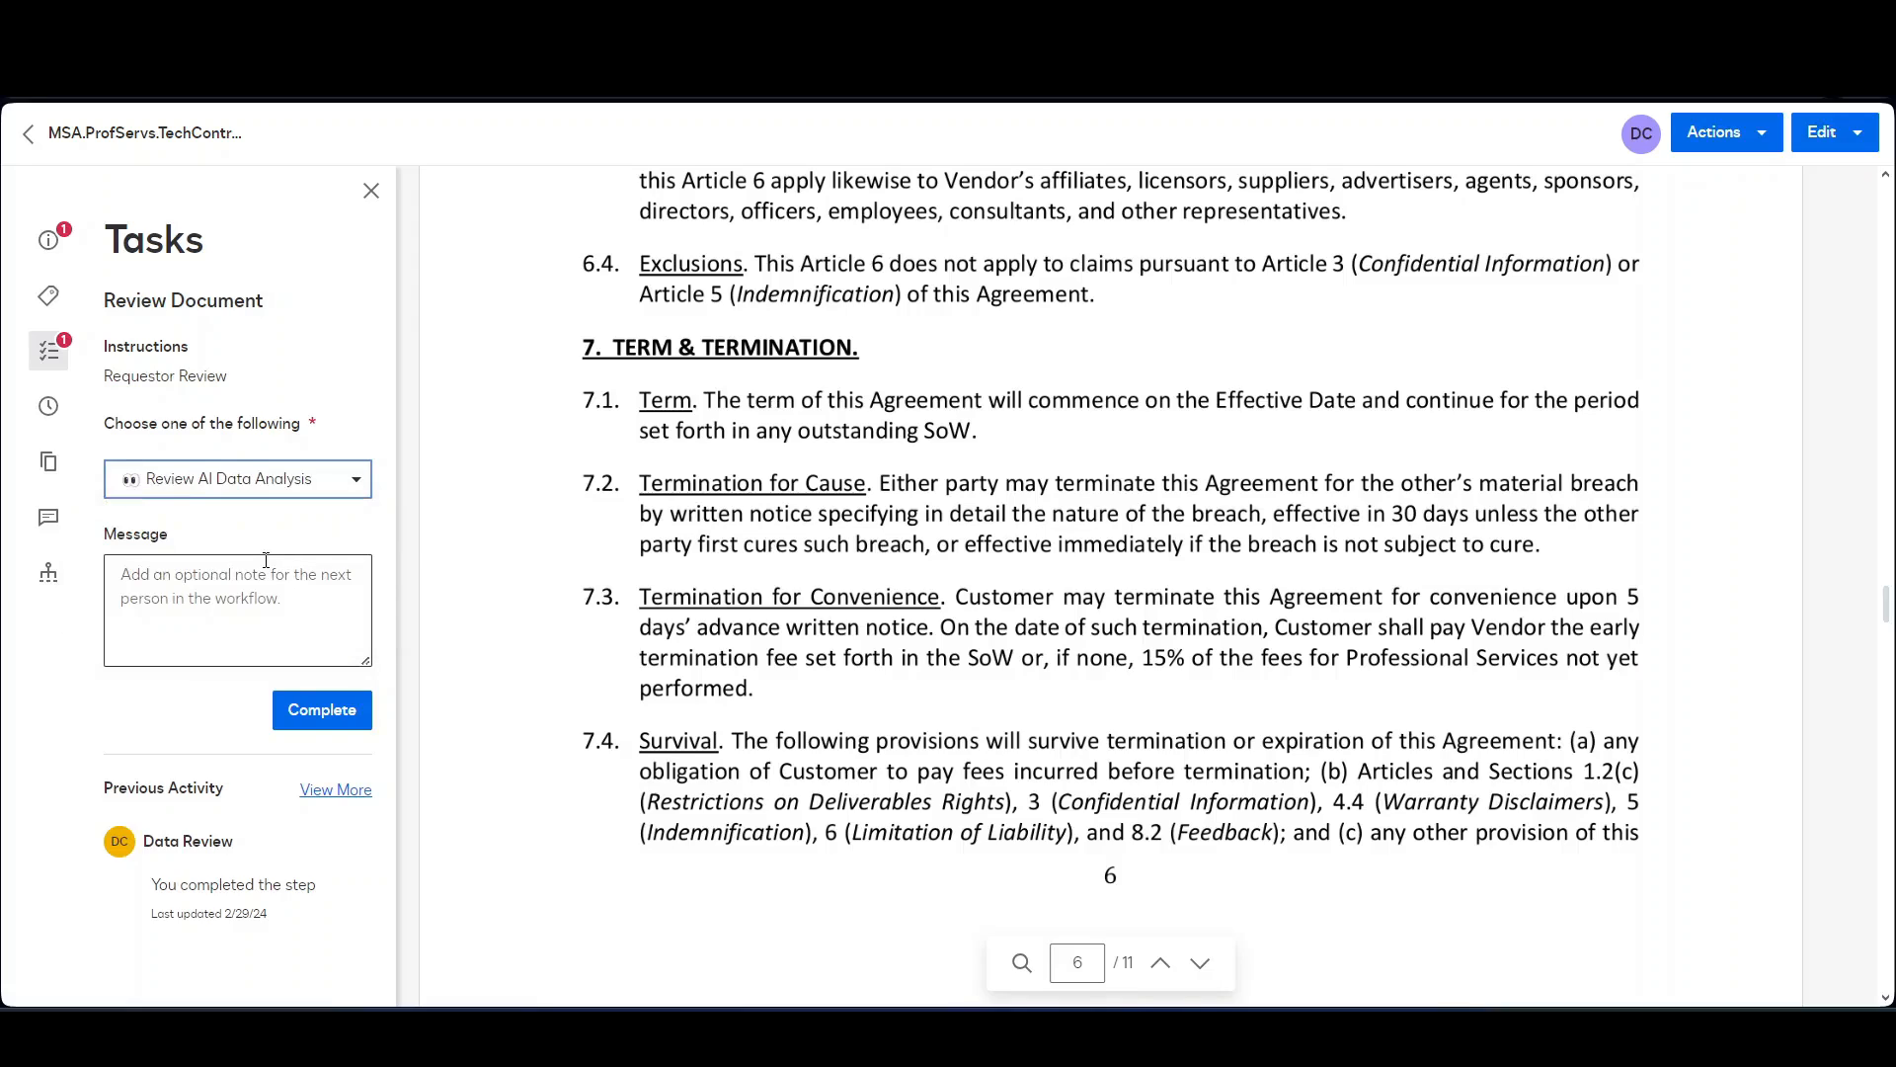
pyautogui.click(321, 705)
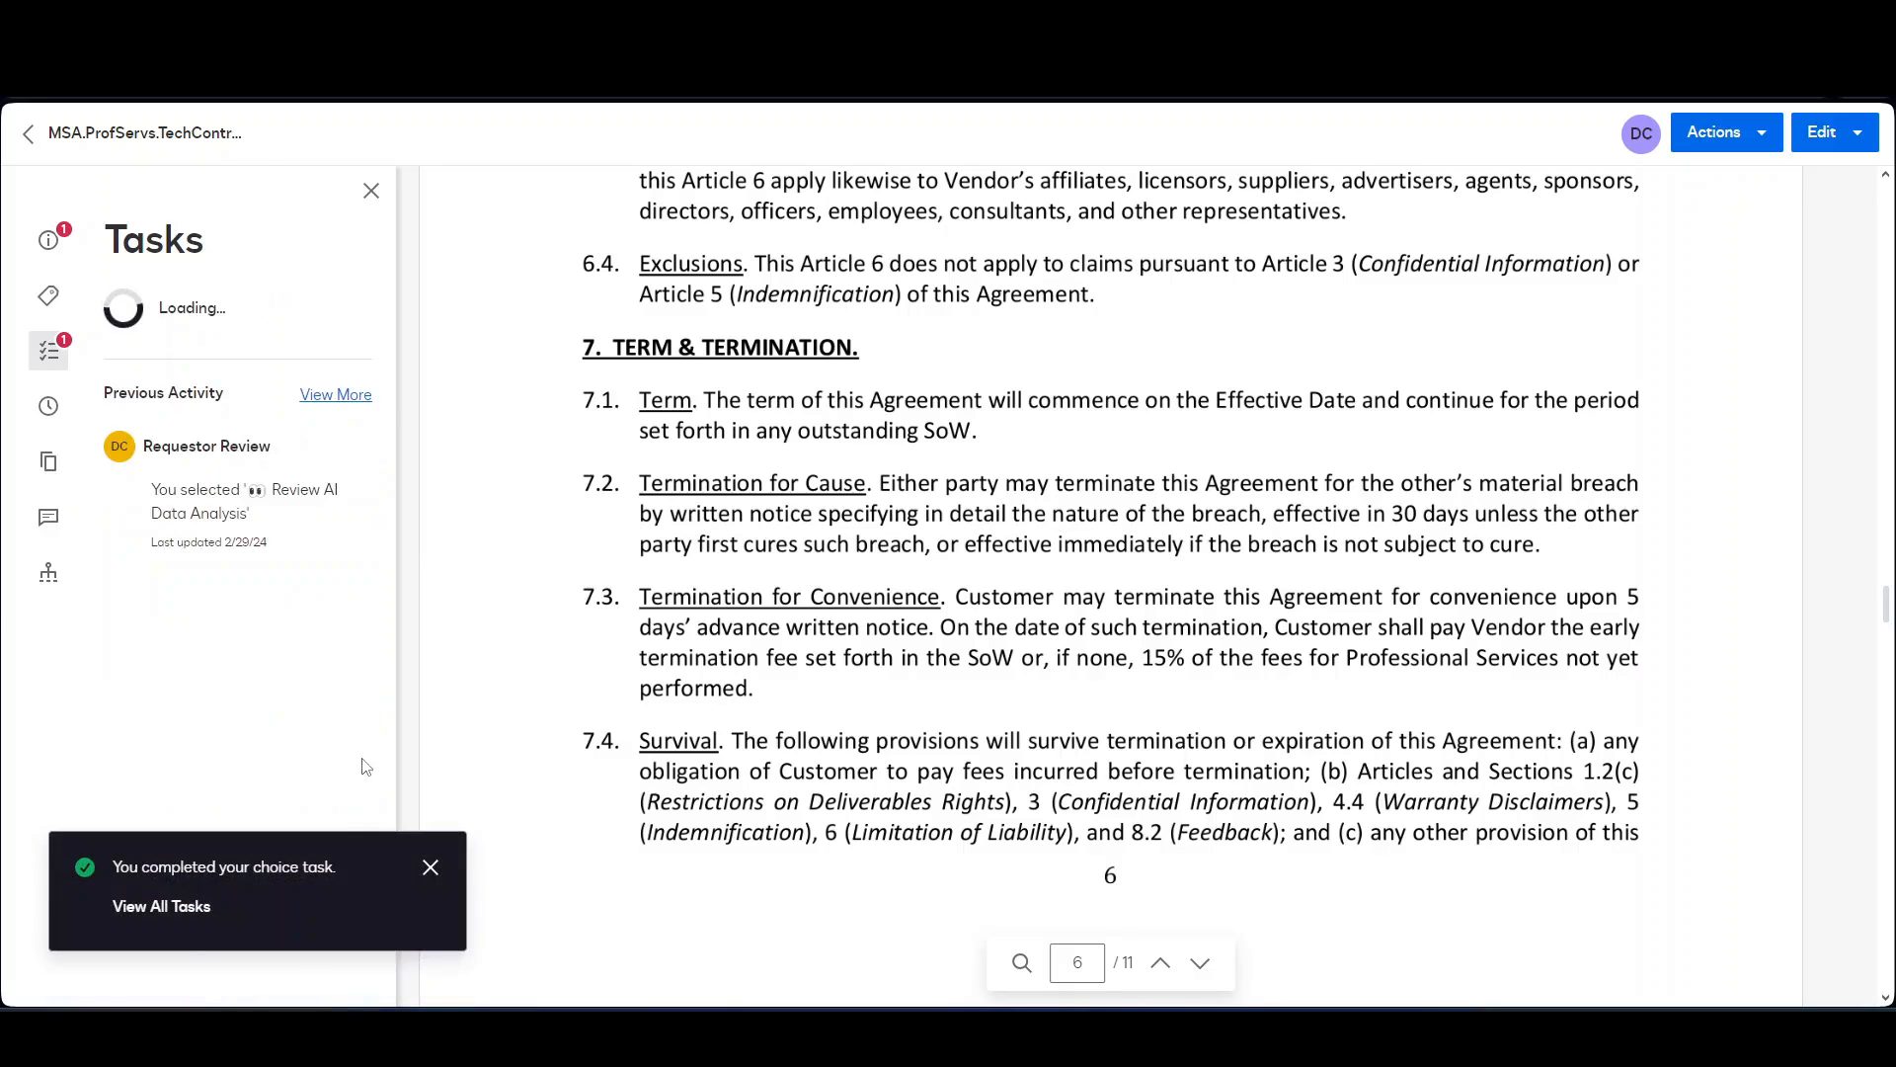
pyautogui.click(421, 873)
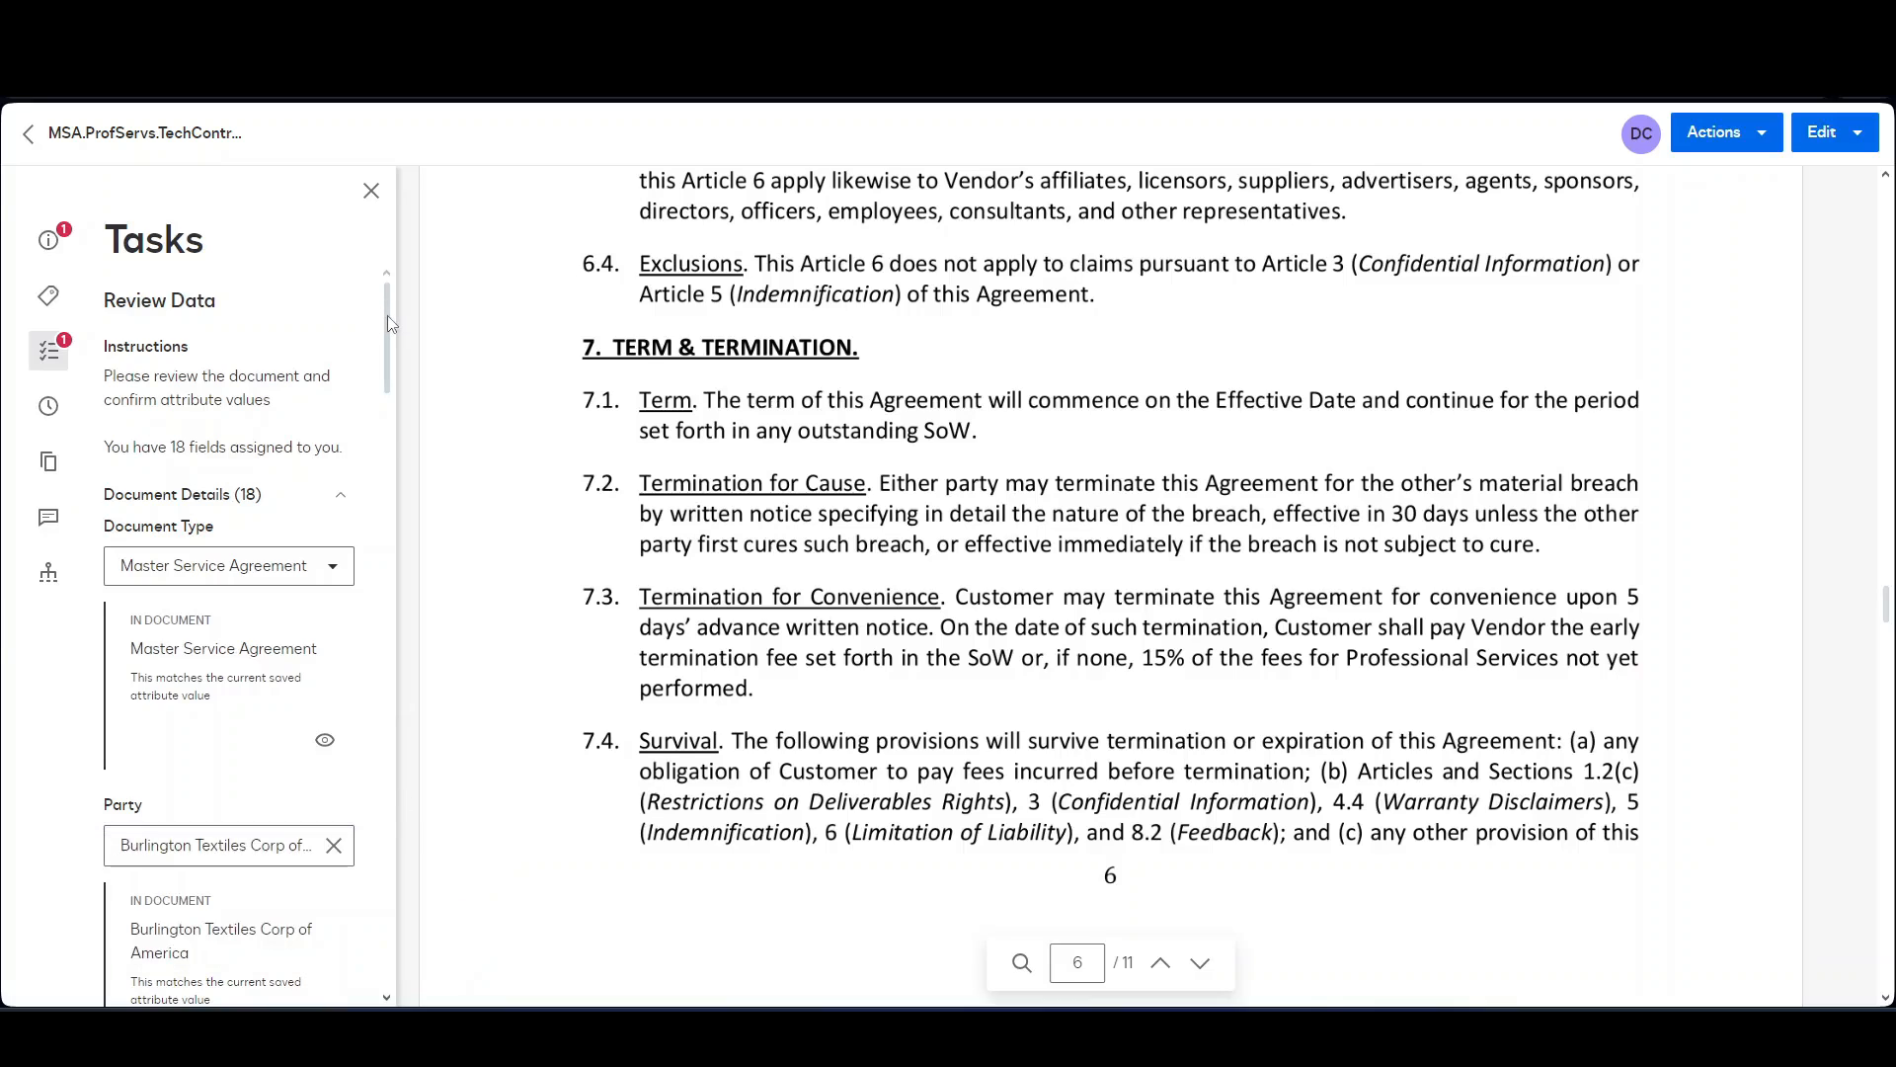
# Set Auto Renewal to Yes in the document details and accept the suggested 5 days for the Termination Notice.
pyautogui.moveTo(387, 316); pyautogui.dragTo(400, 513)
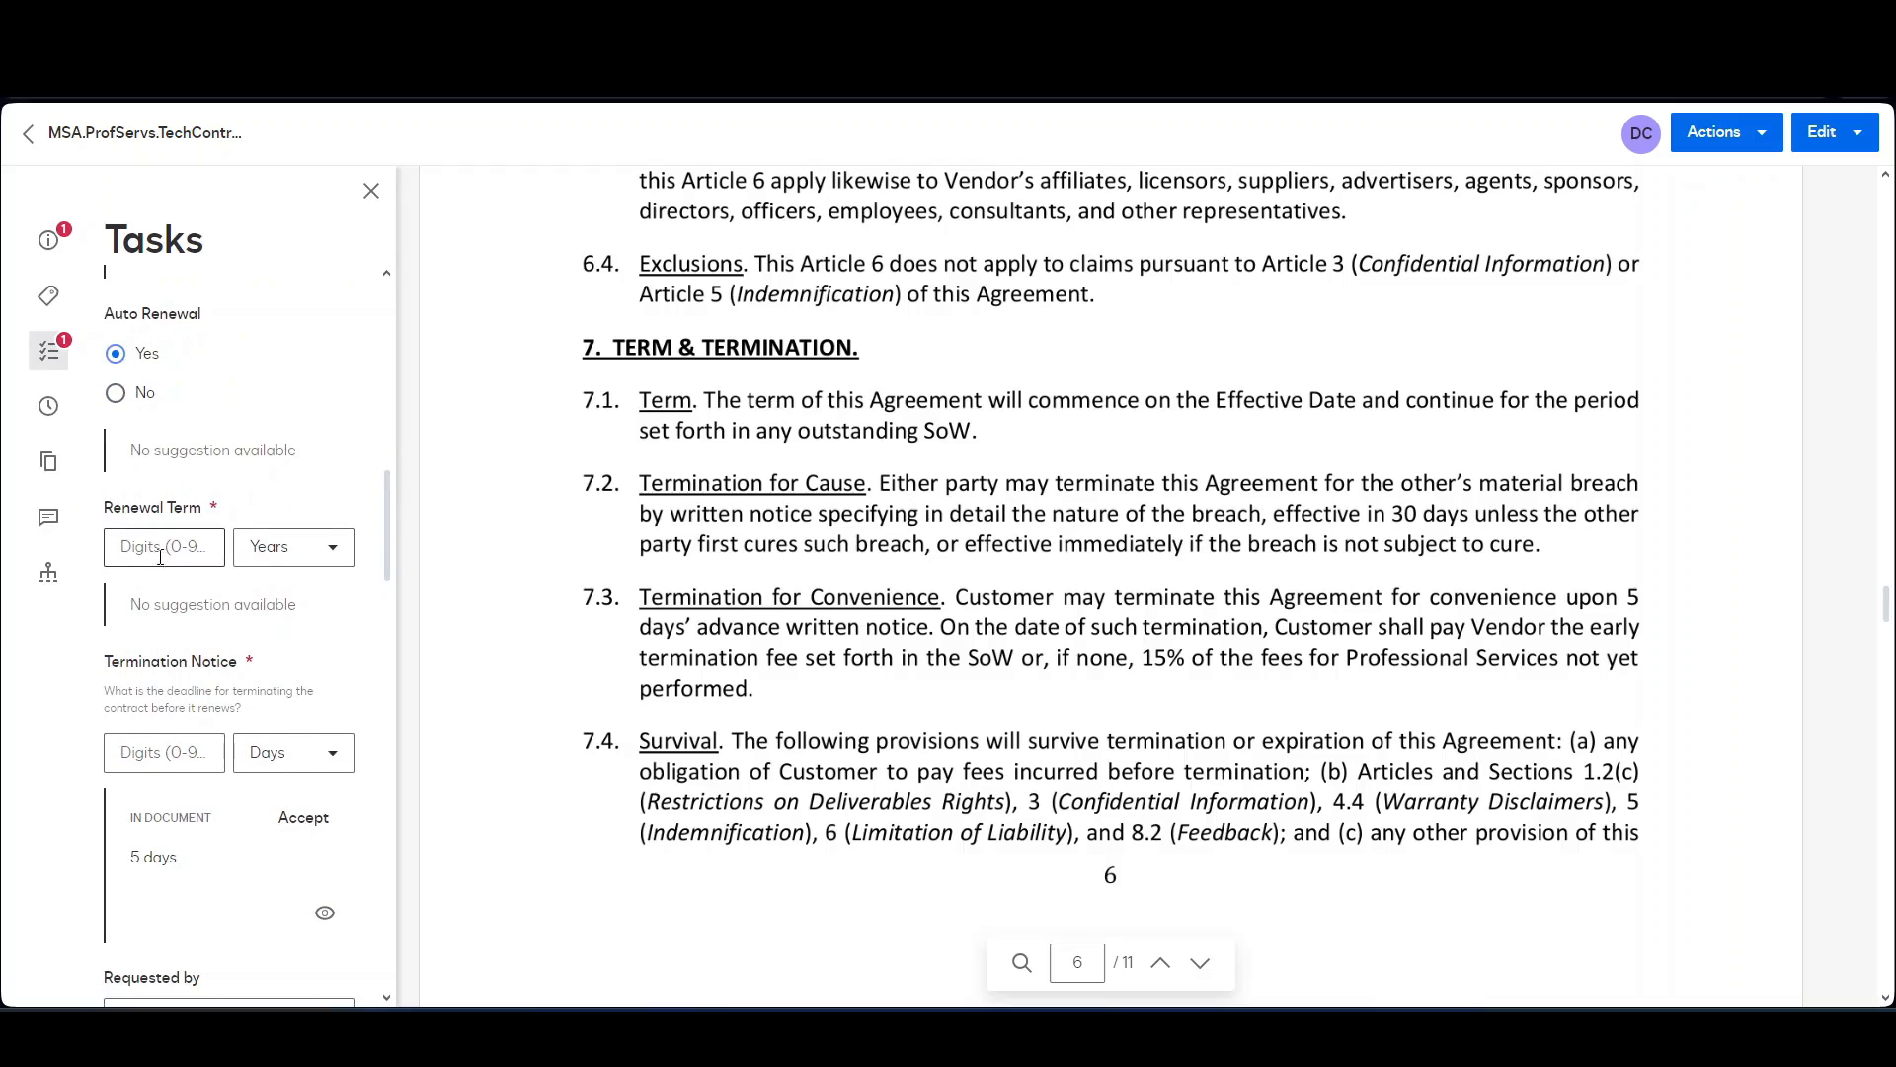
pyautogui.click(115, 394)
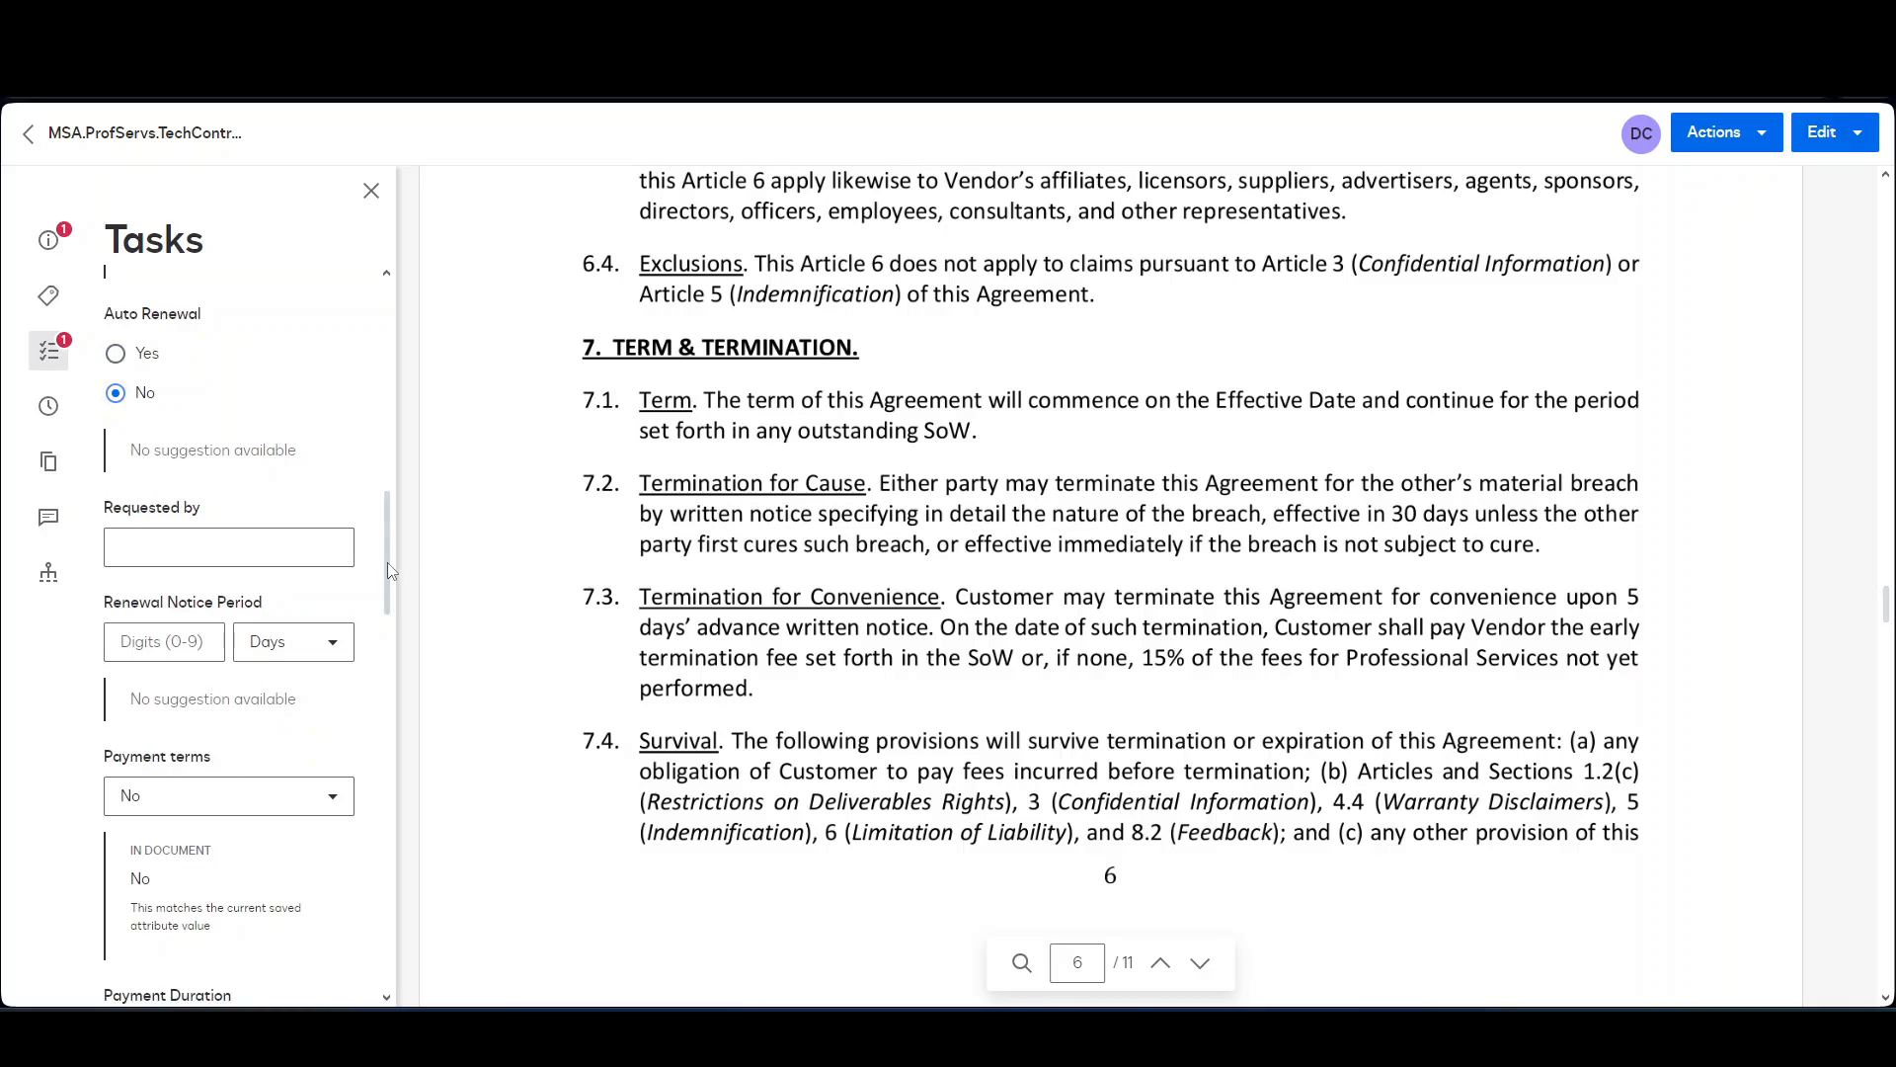
pyautogui.click(116, 353)
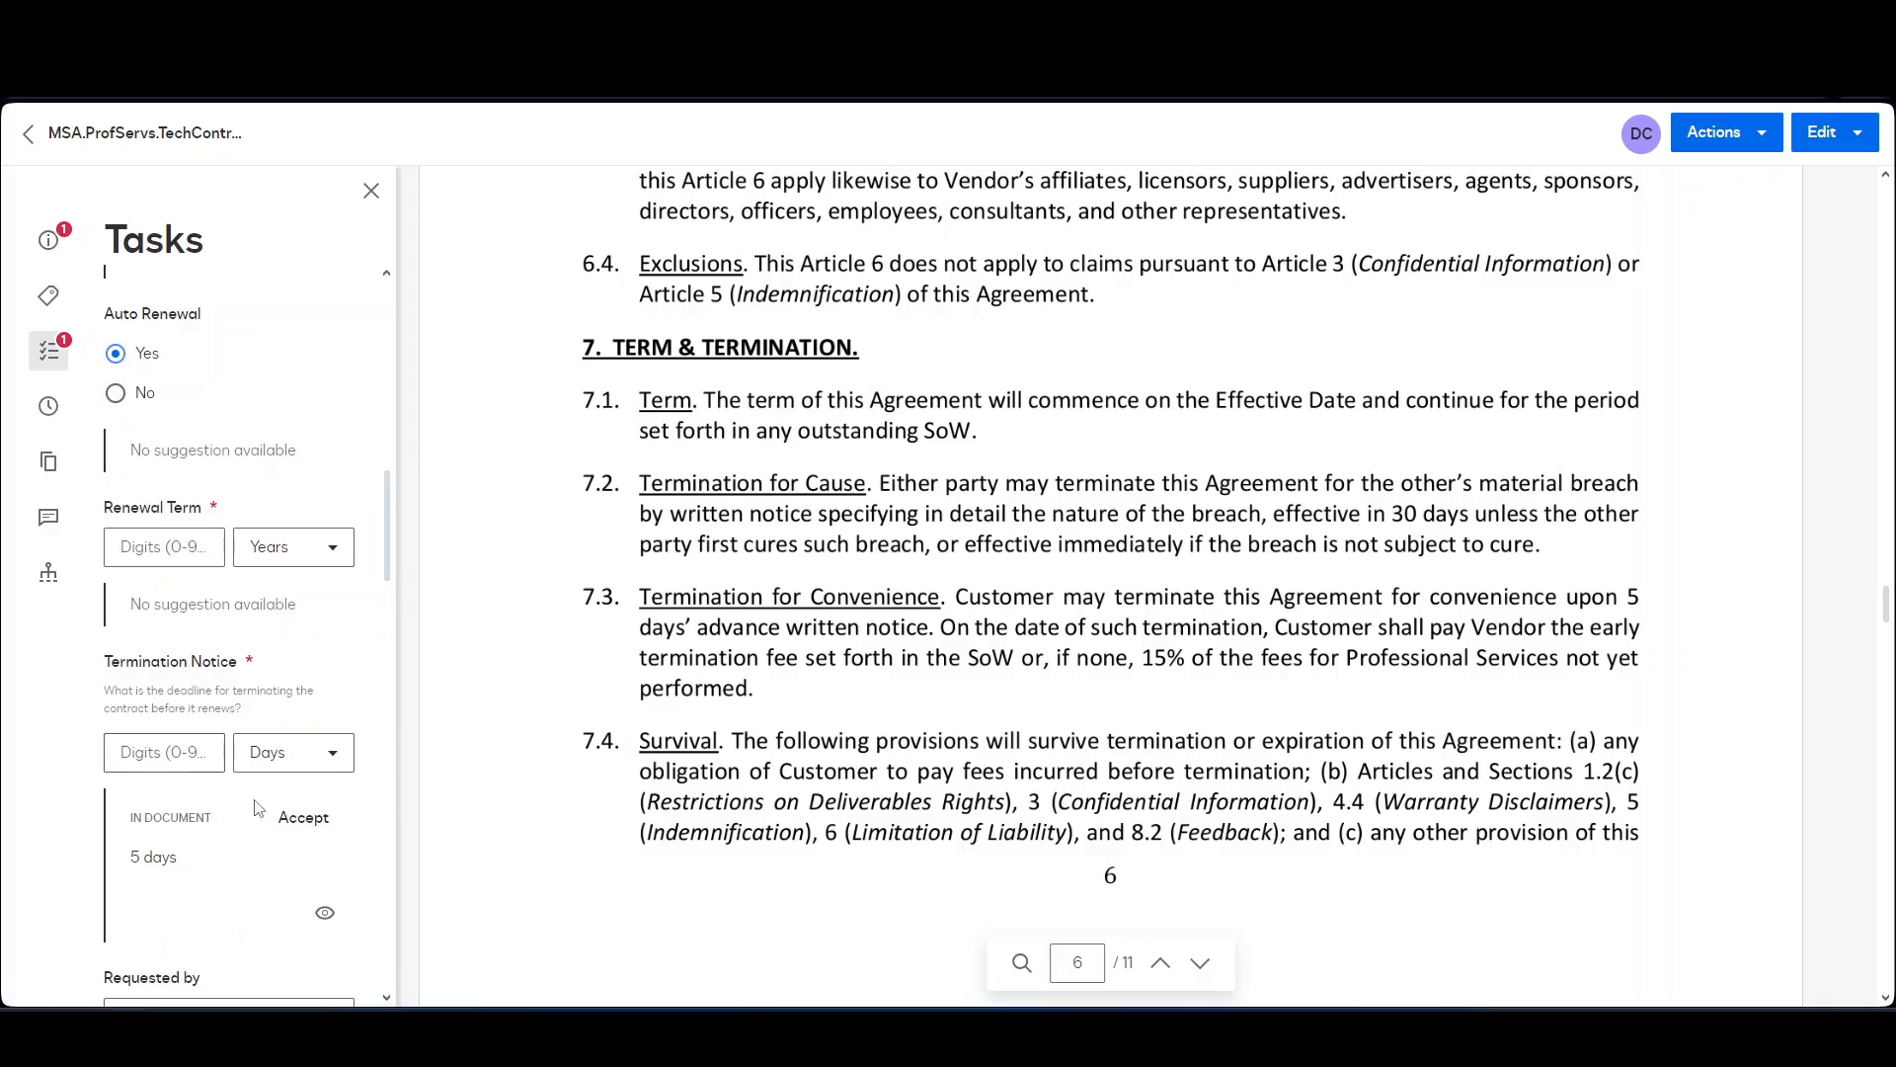
pyautogui.click(302, 820)
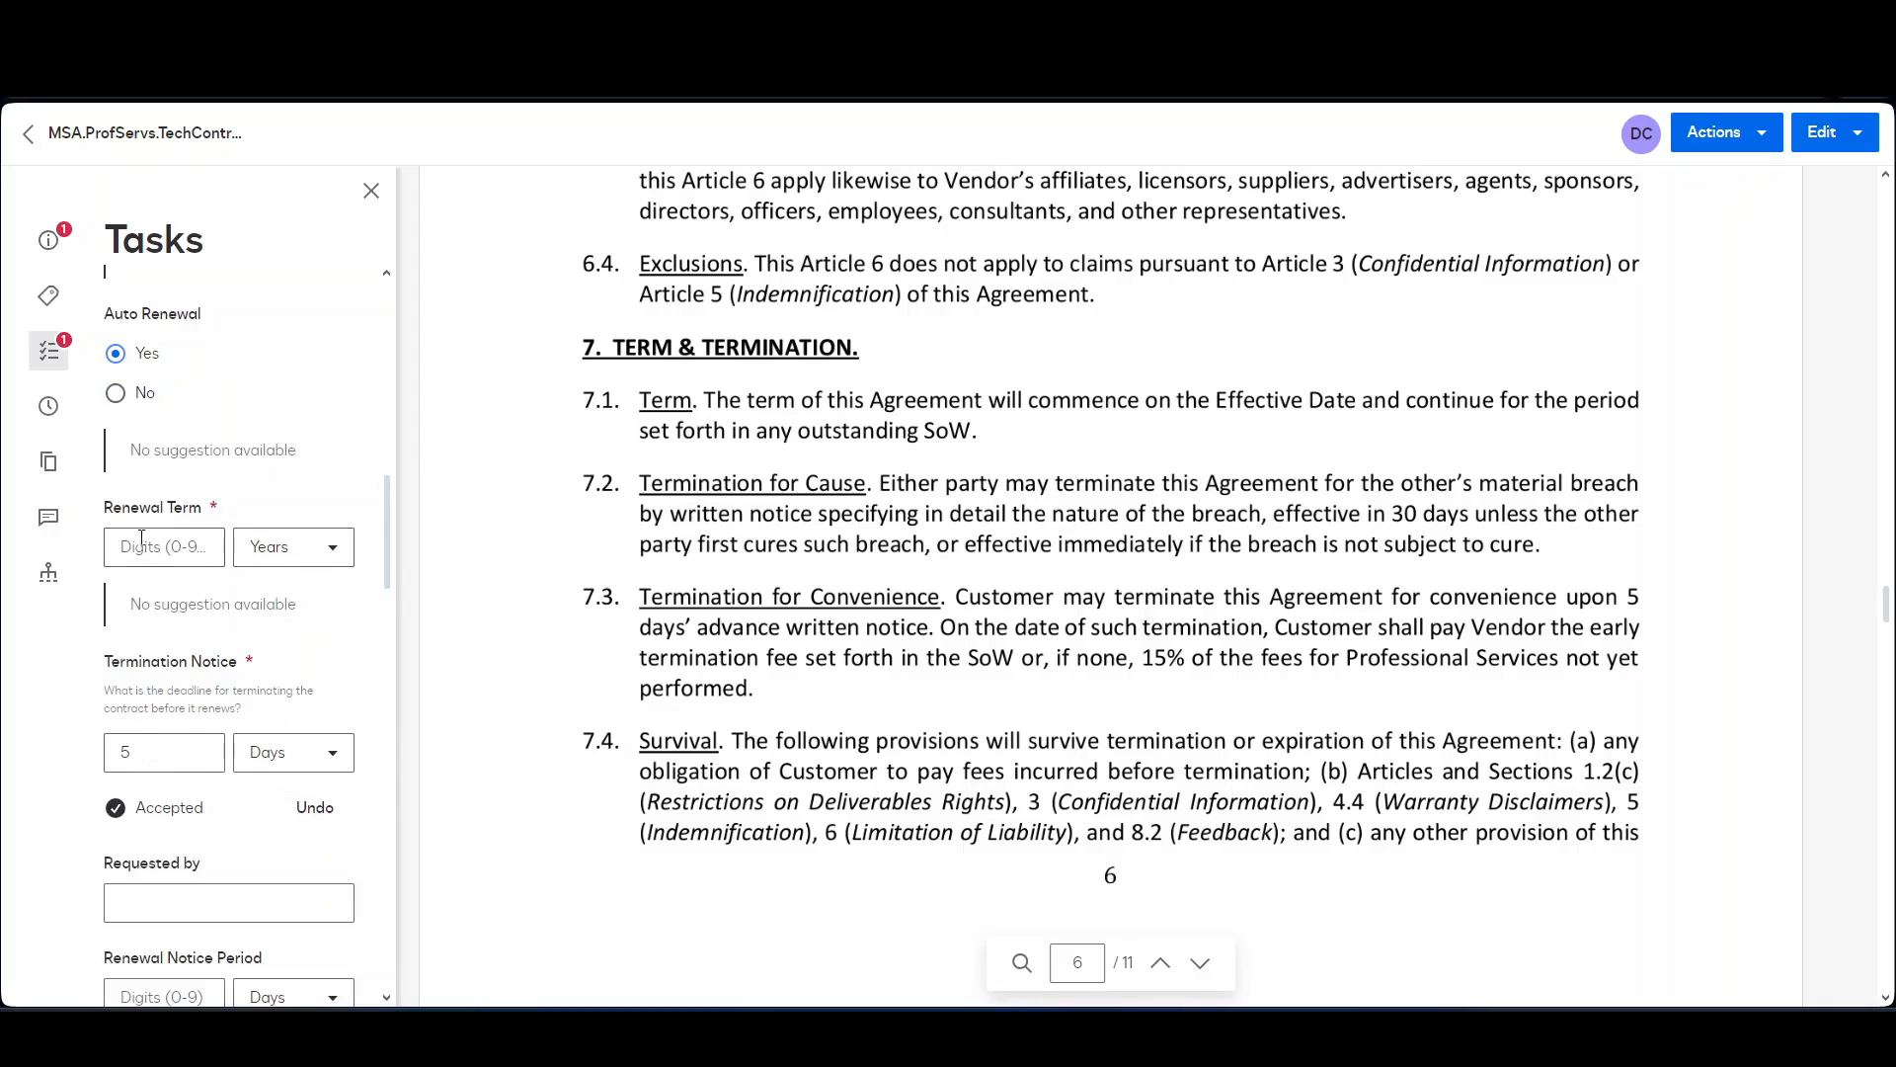
# Set the Renewal Term to 1 with Years as the unit.
pyautogui.click(300, 561)
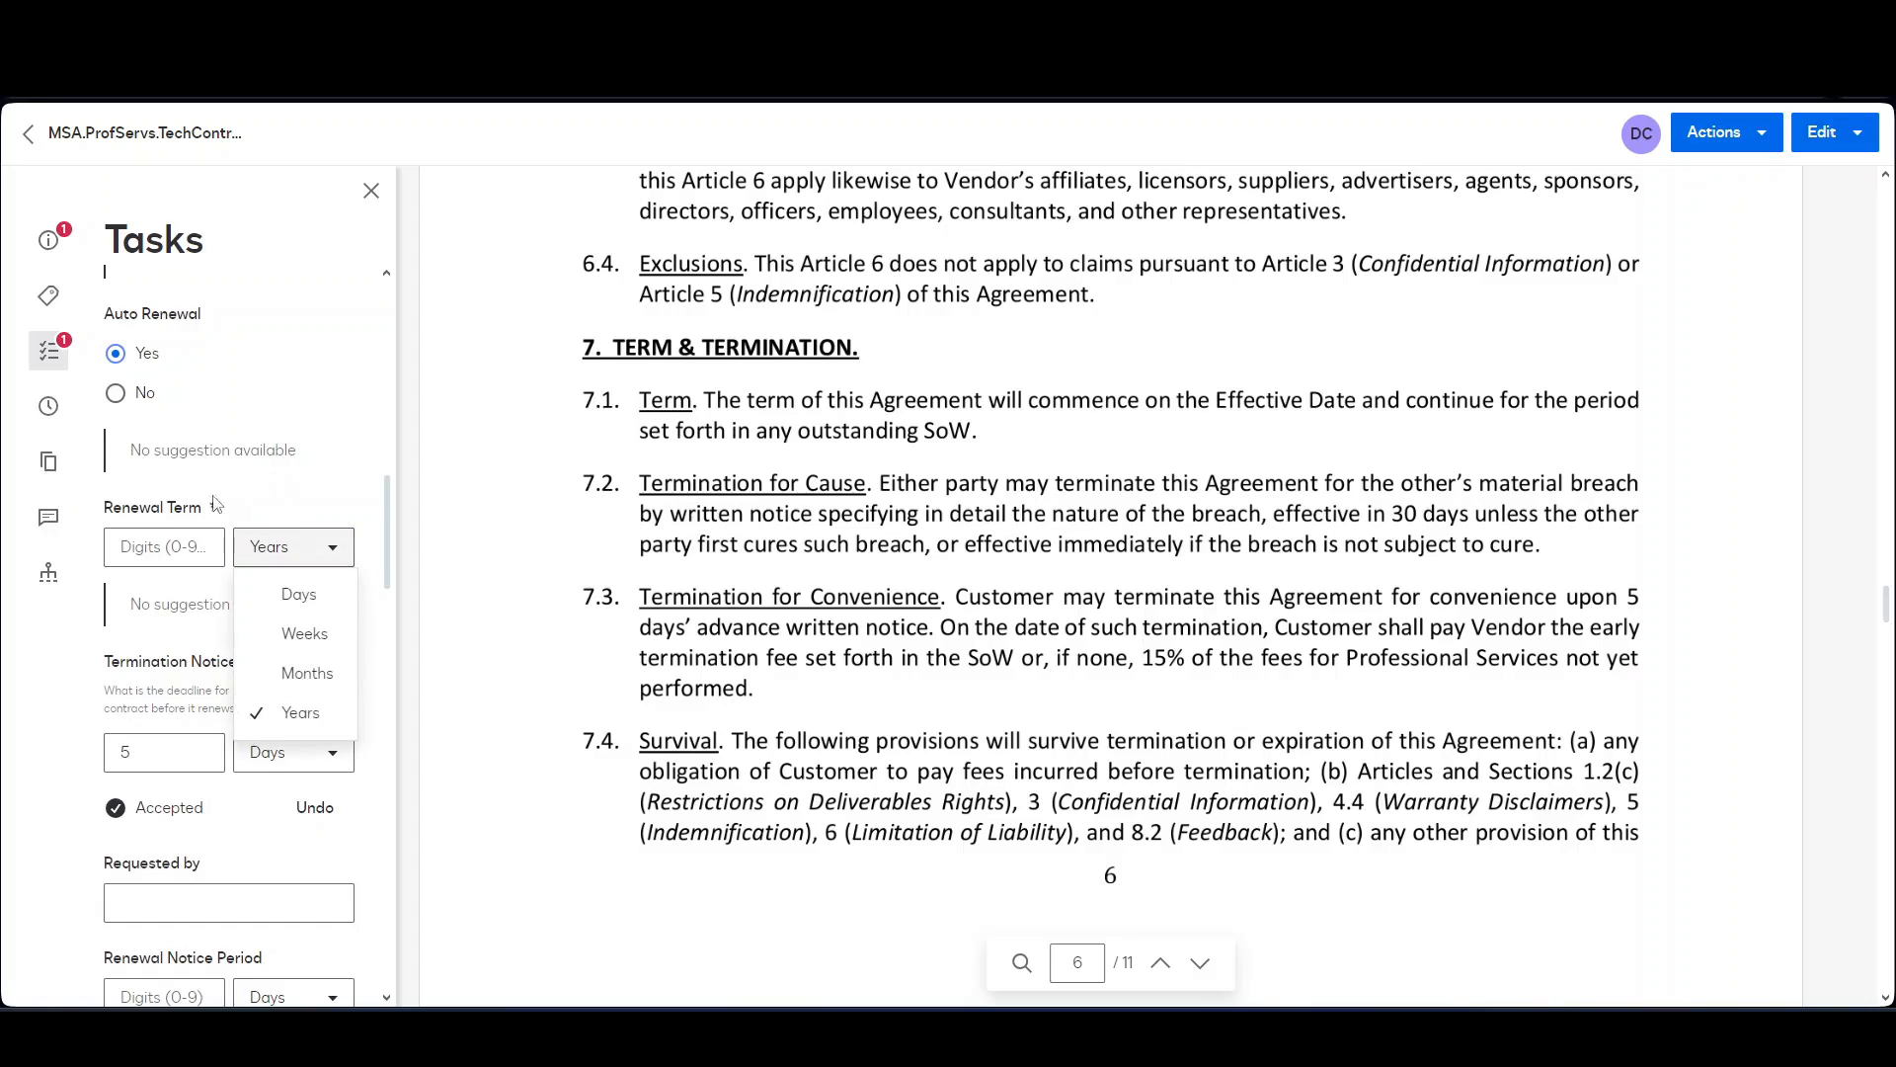
pyautogui.click(145, 546)
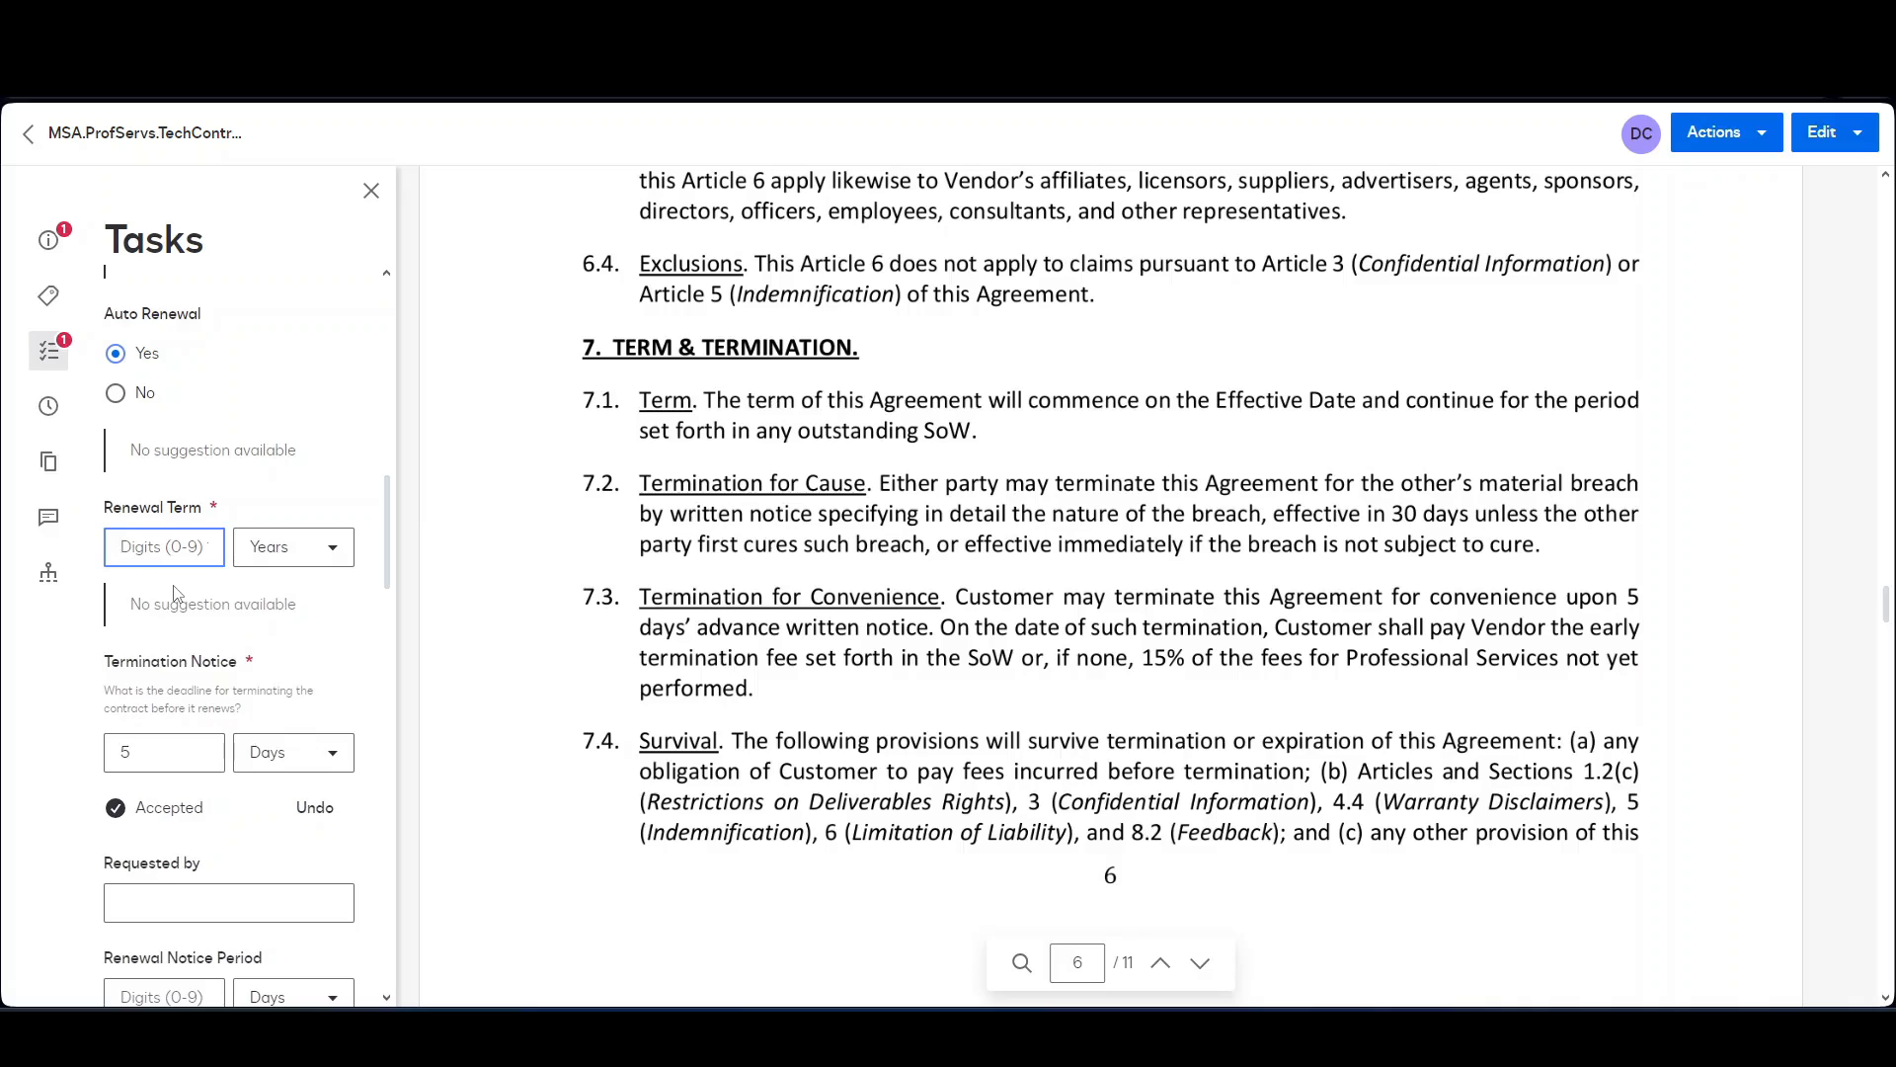
pyautogui.write('1')
pyautogui.click(297, 518)
pyautogui.moveTo(392, 539); pyautogui.dragTo(385, 344)
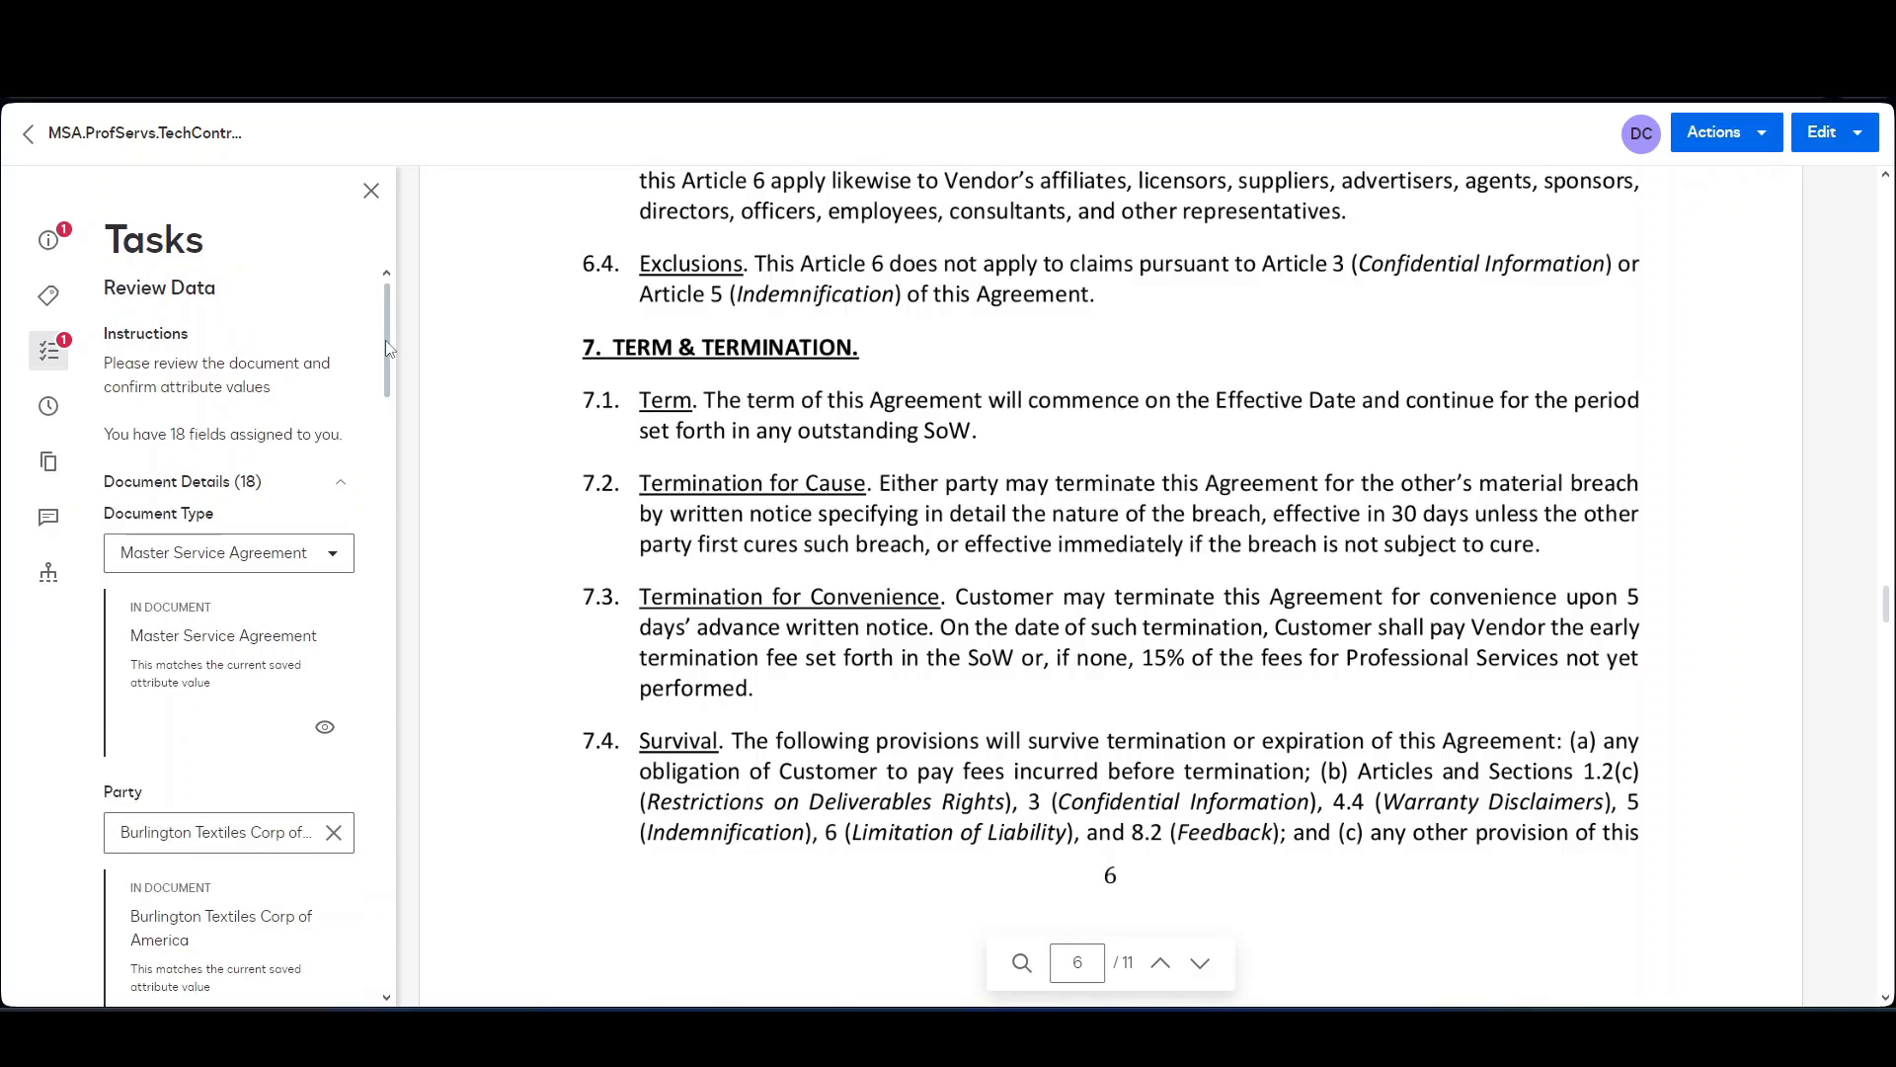
# Complete the Review Data task for the agreement and dismiss the completion notification.
pyautogui.moveTo(385, 346); pyautogui.dragTo(383, 939)
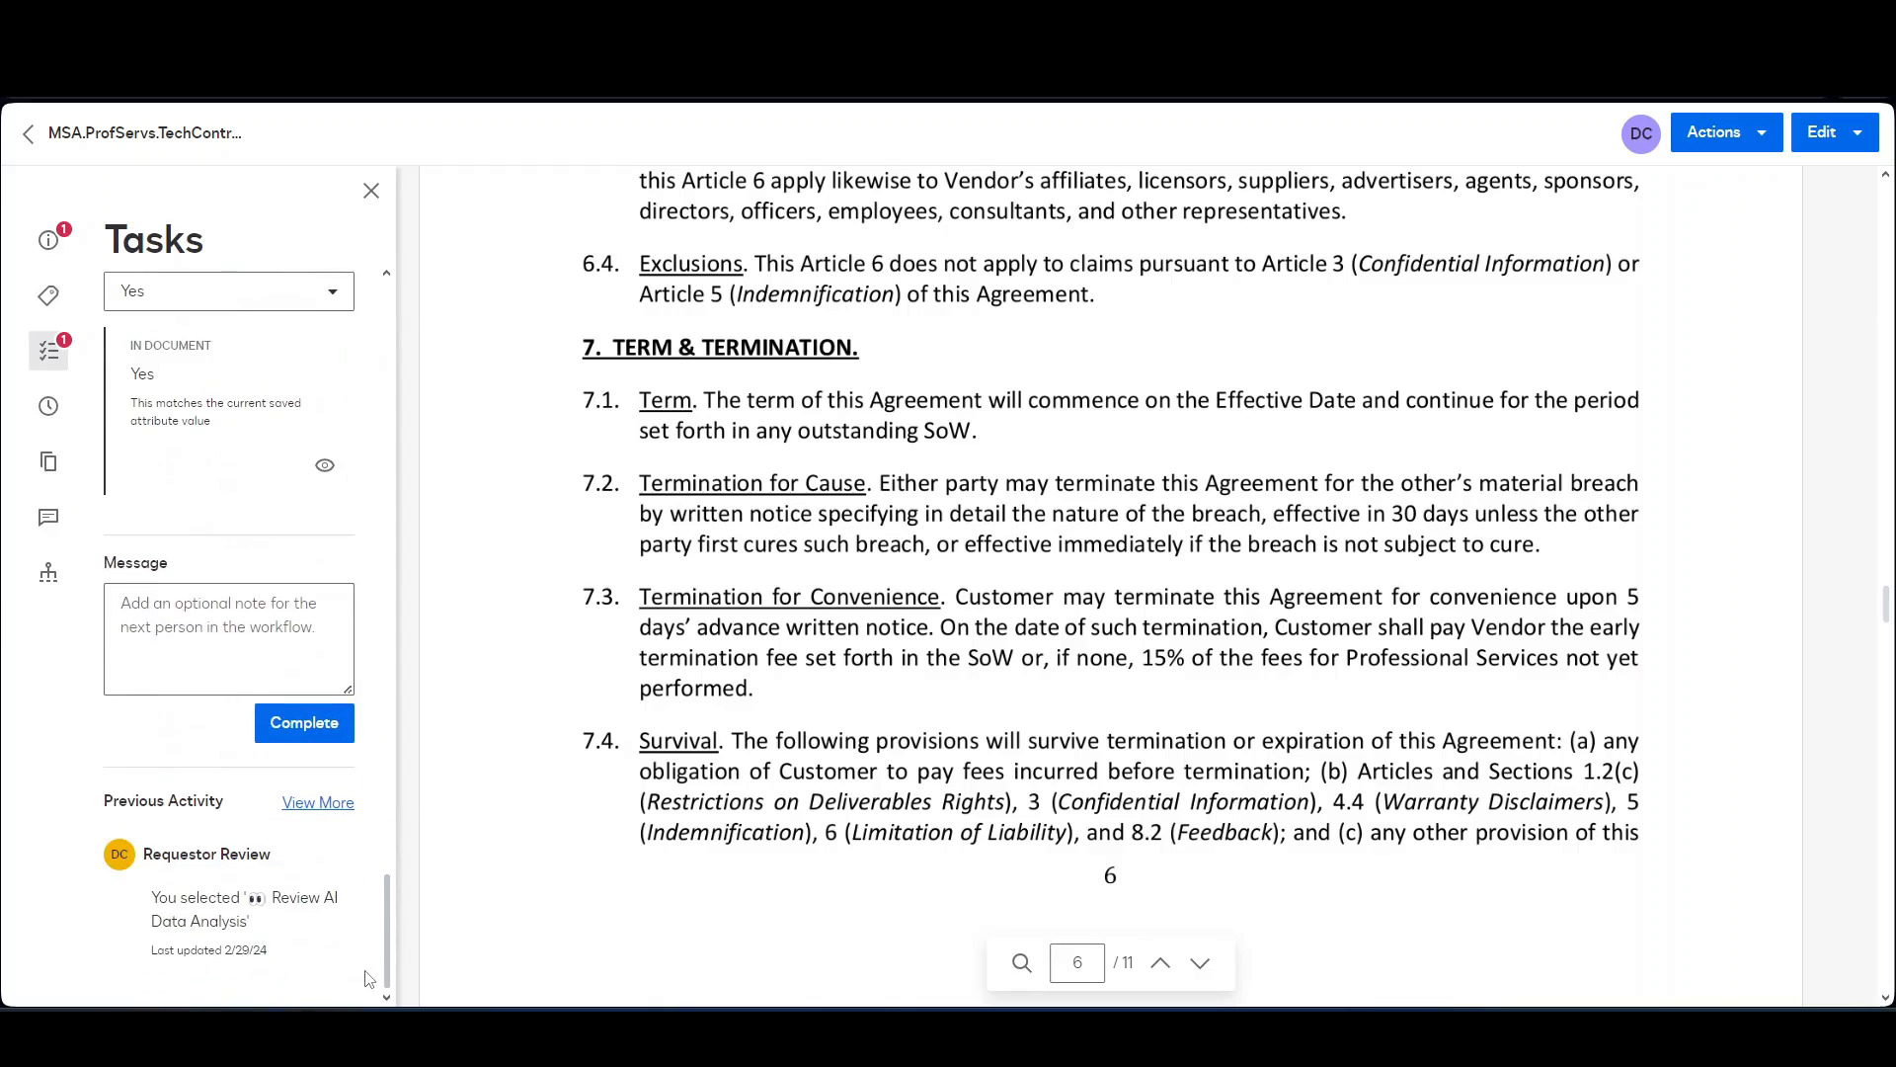
pyautogui.click(299, 723)
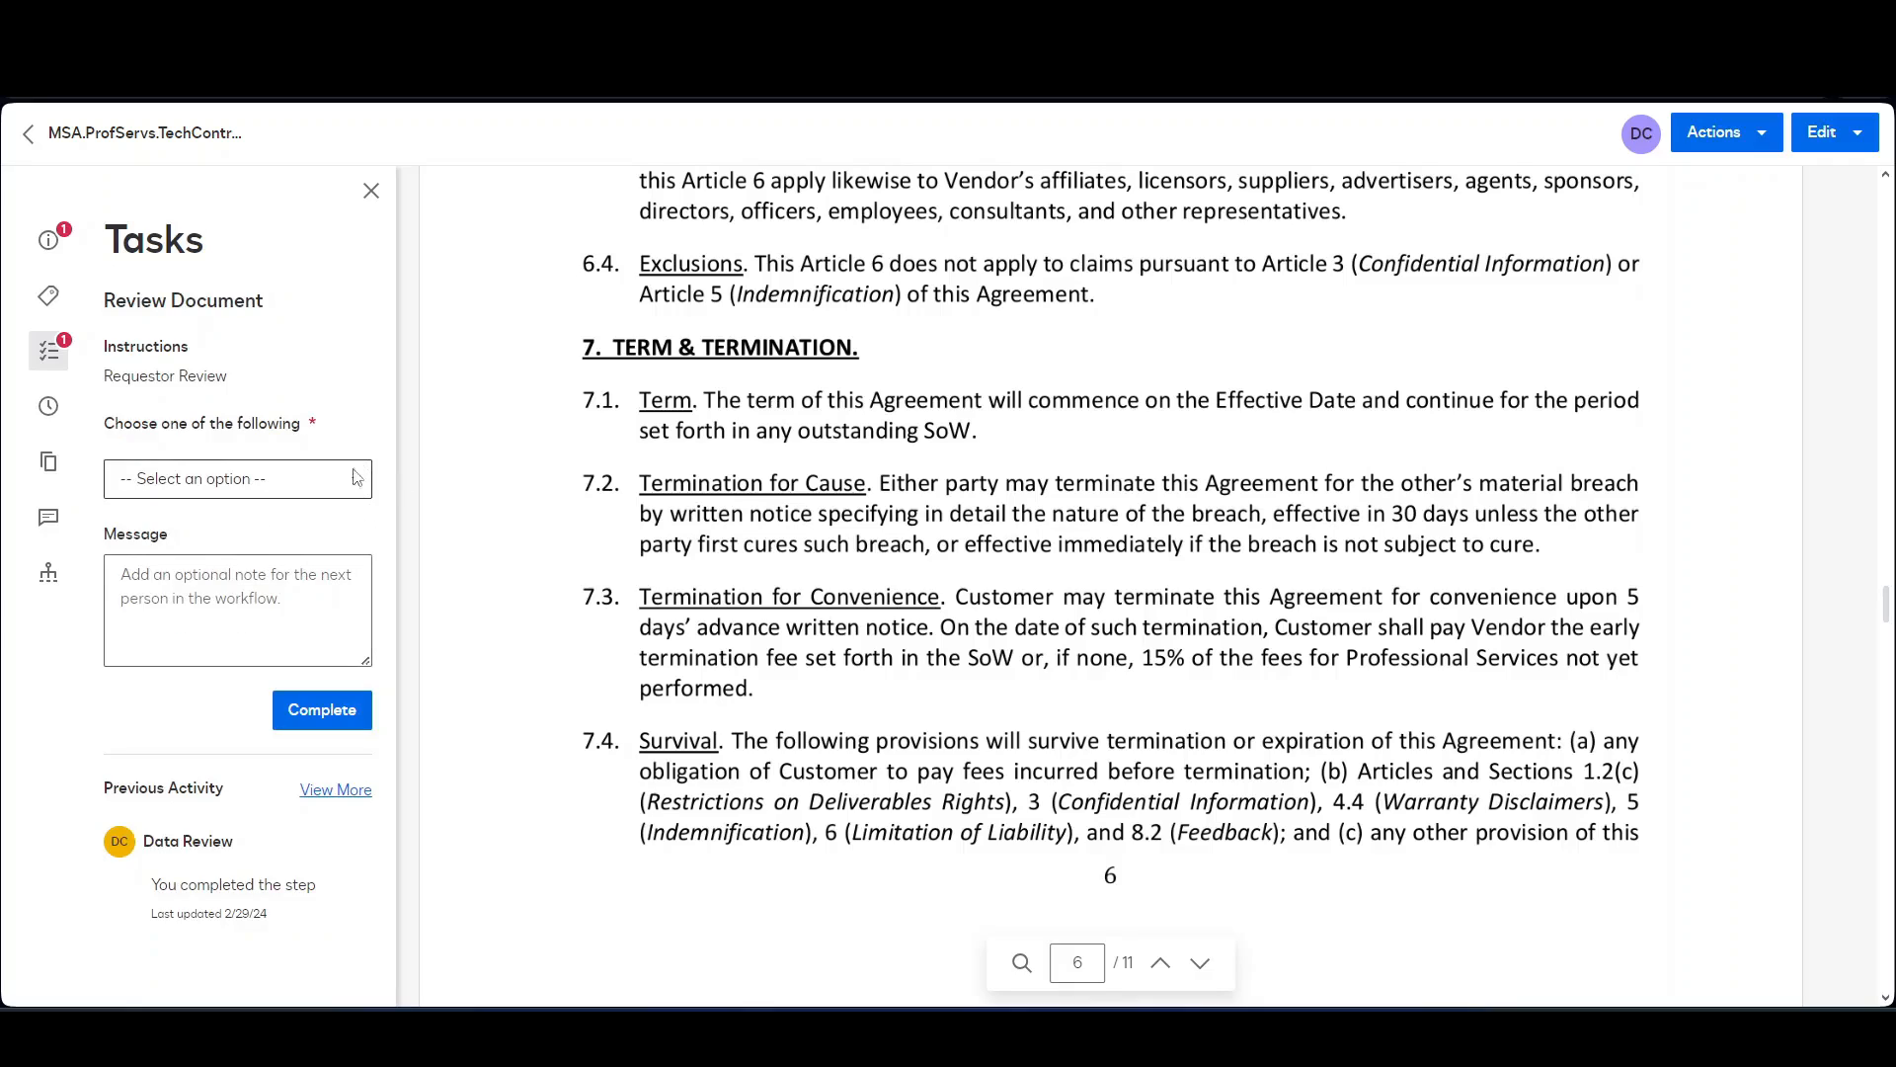
pyautogui.click(302, 487)
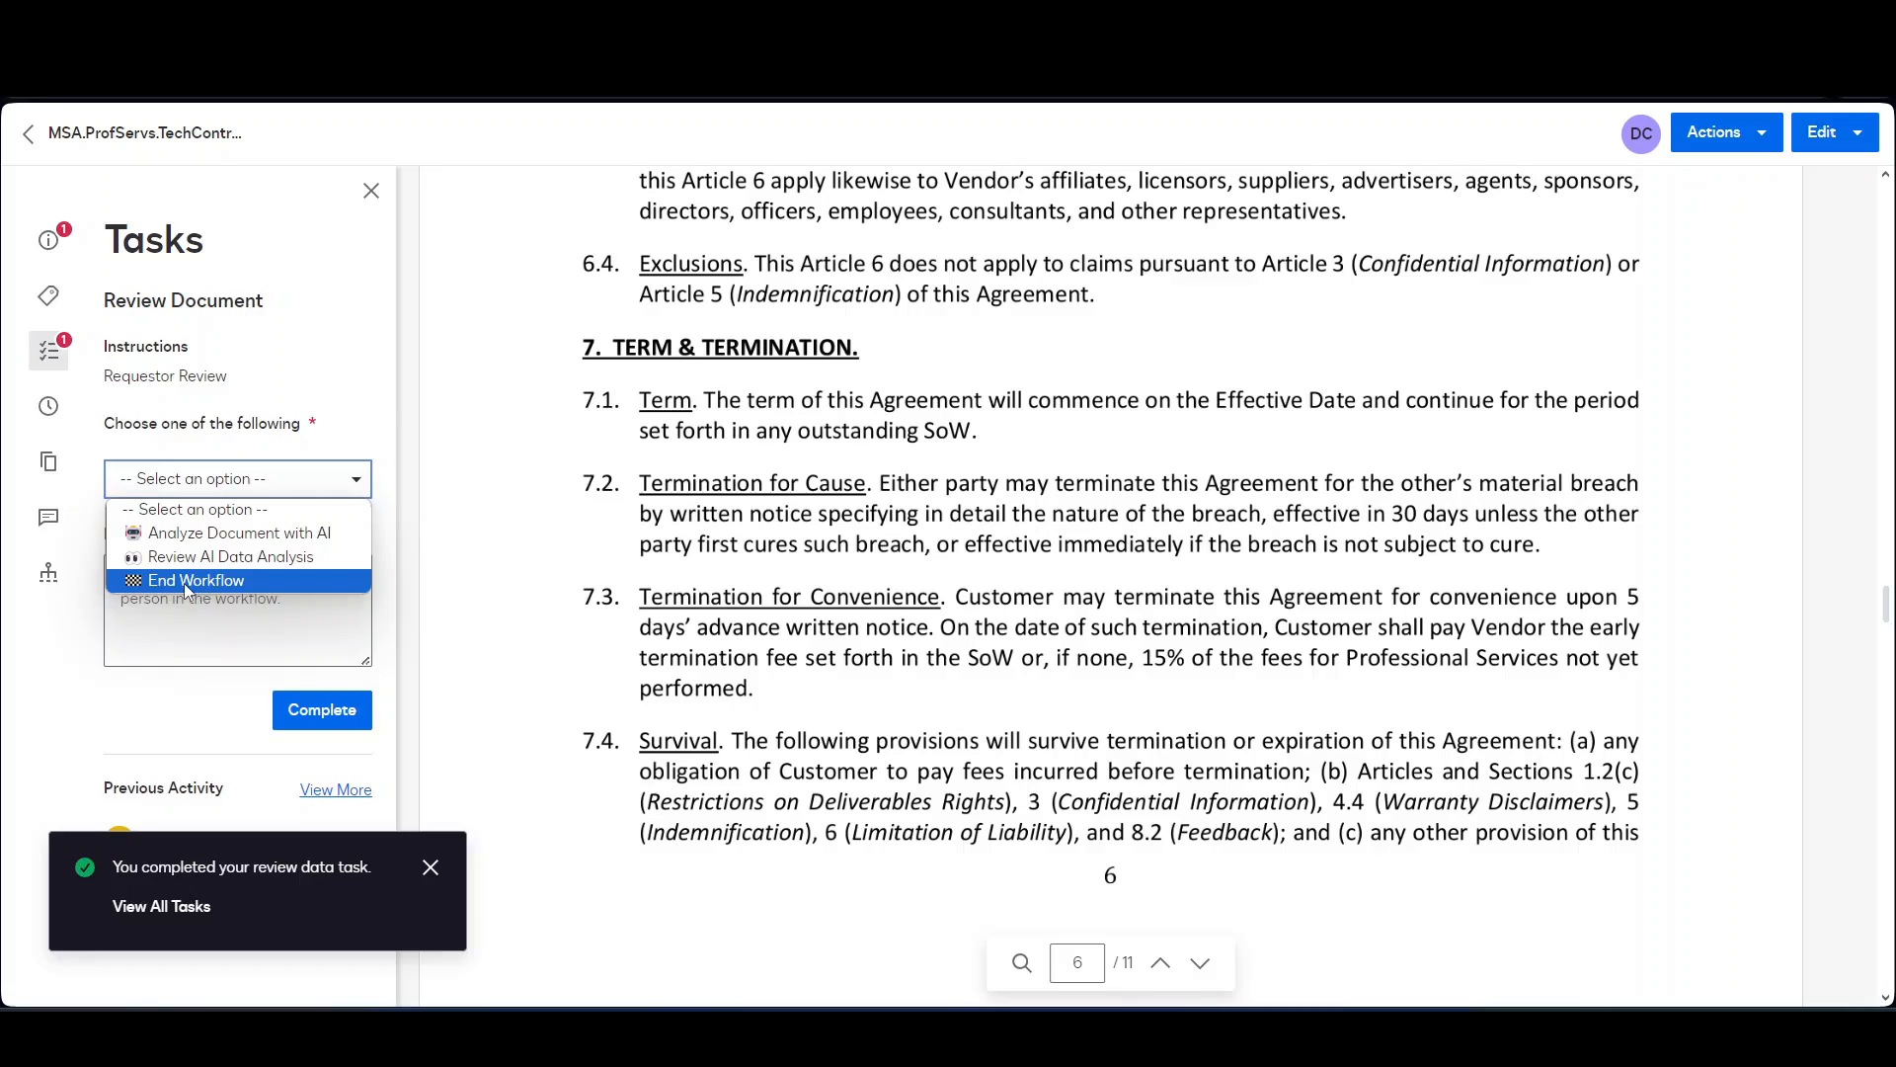
pyautogui.click(191, 708)
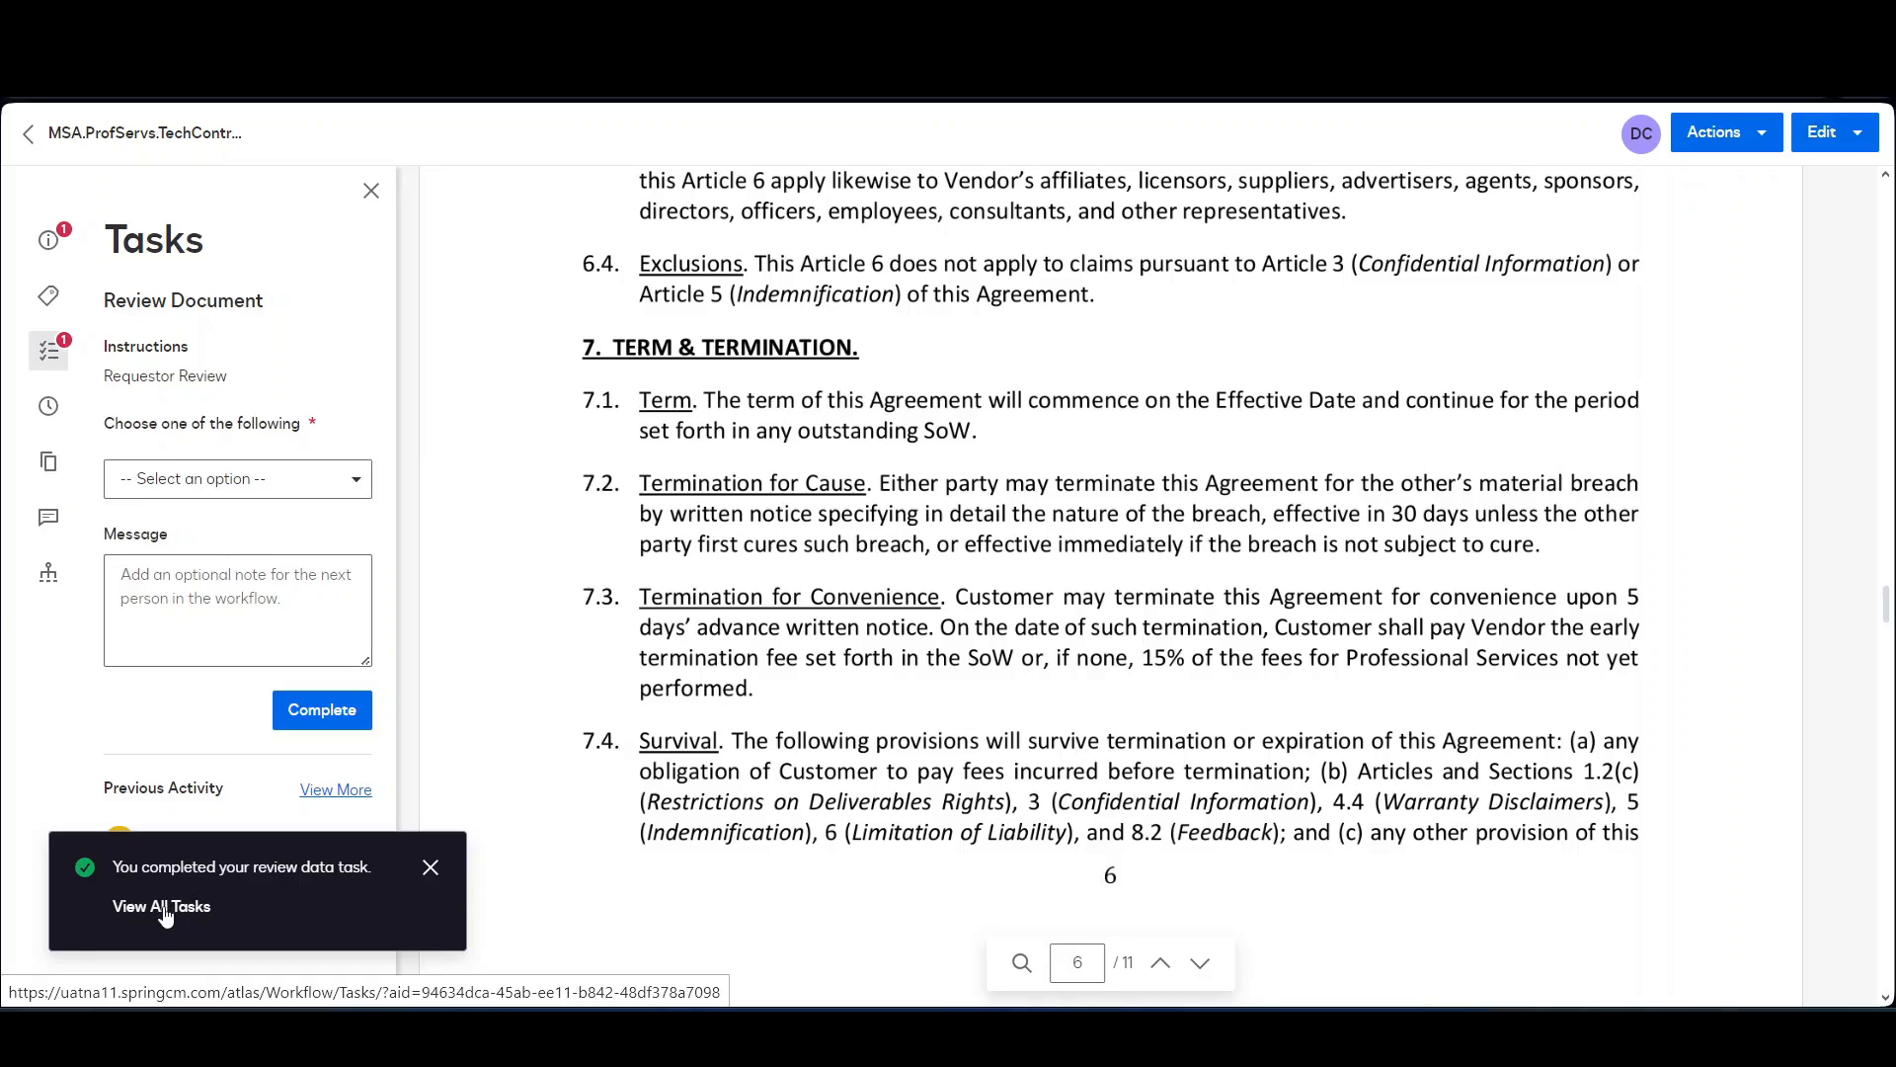
pyautogui.click(428, 869)
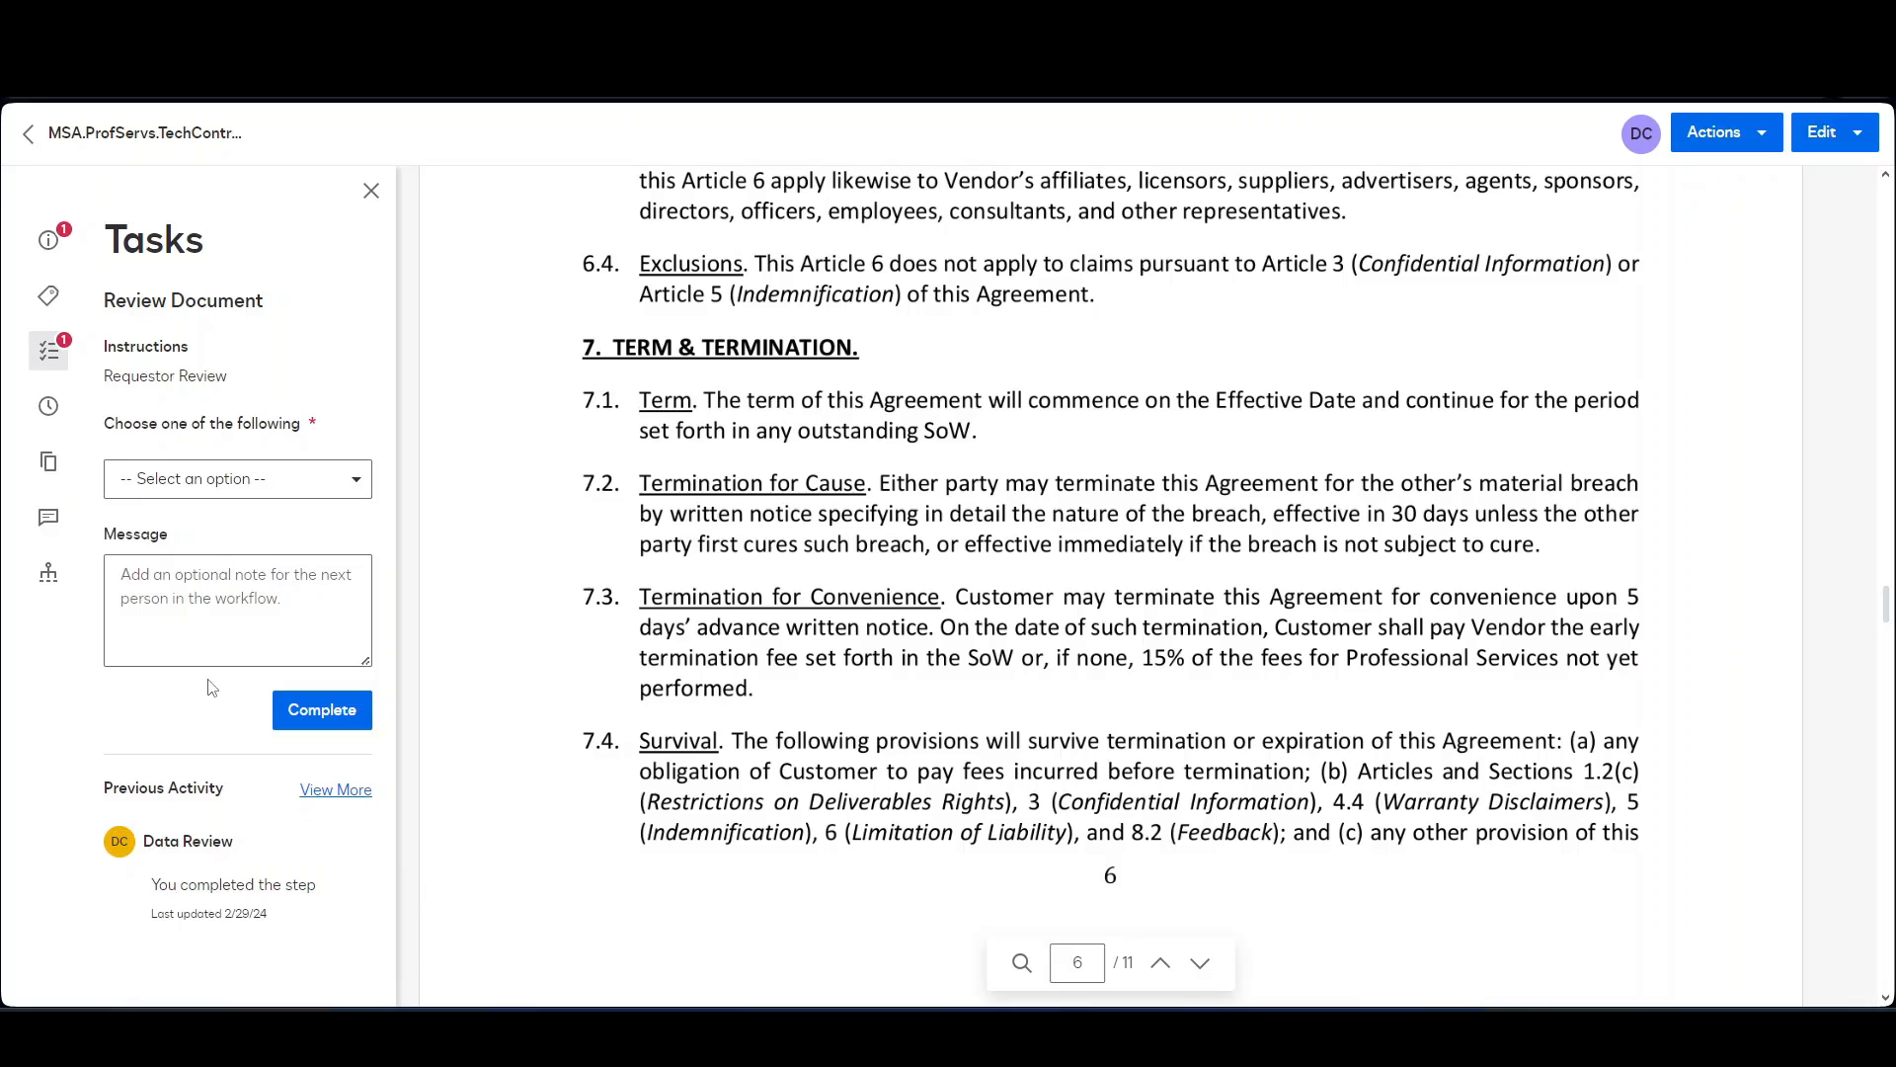
# Check the available choices for the Review Document task and view the document's previous workflow activity.
pyautogui.click(350, 484)
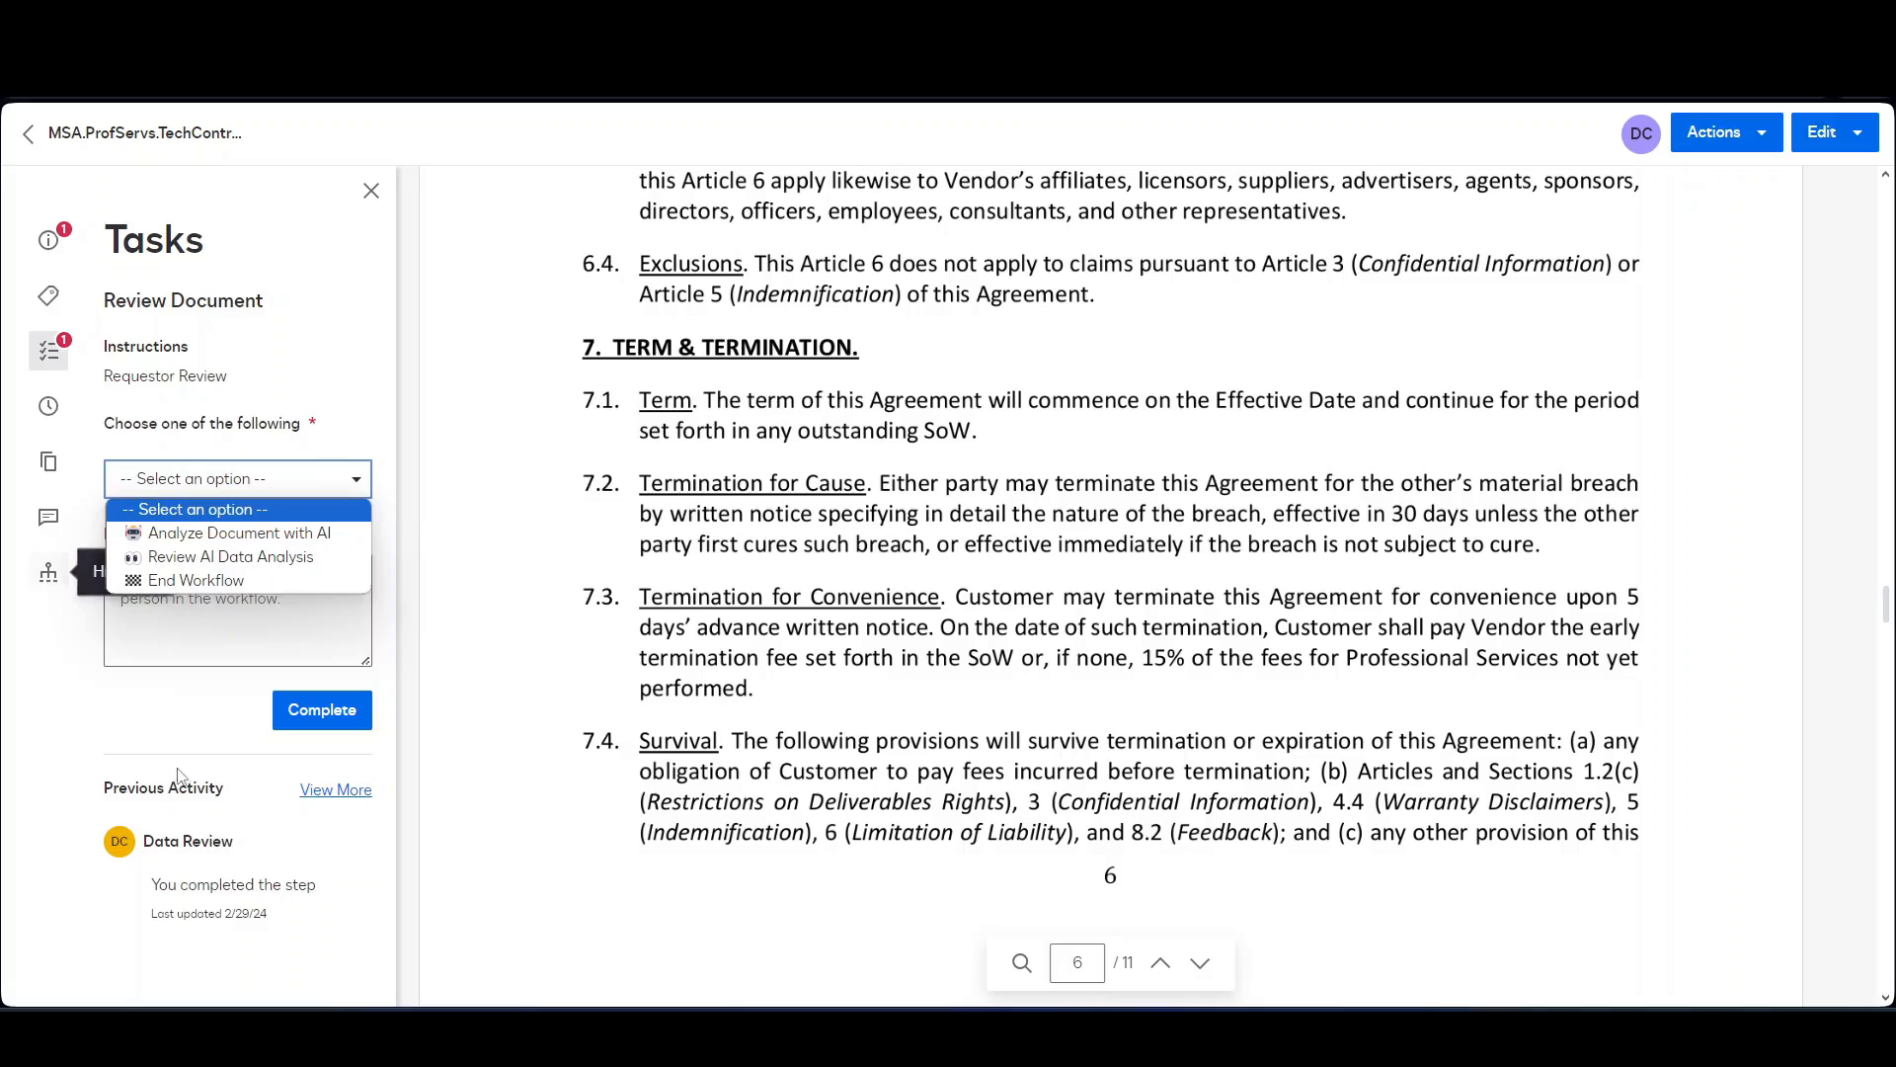
pyautogui.click(336, 798)
pyautogui.click(336, 798)
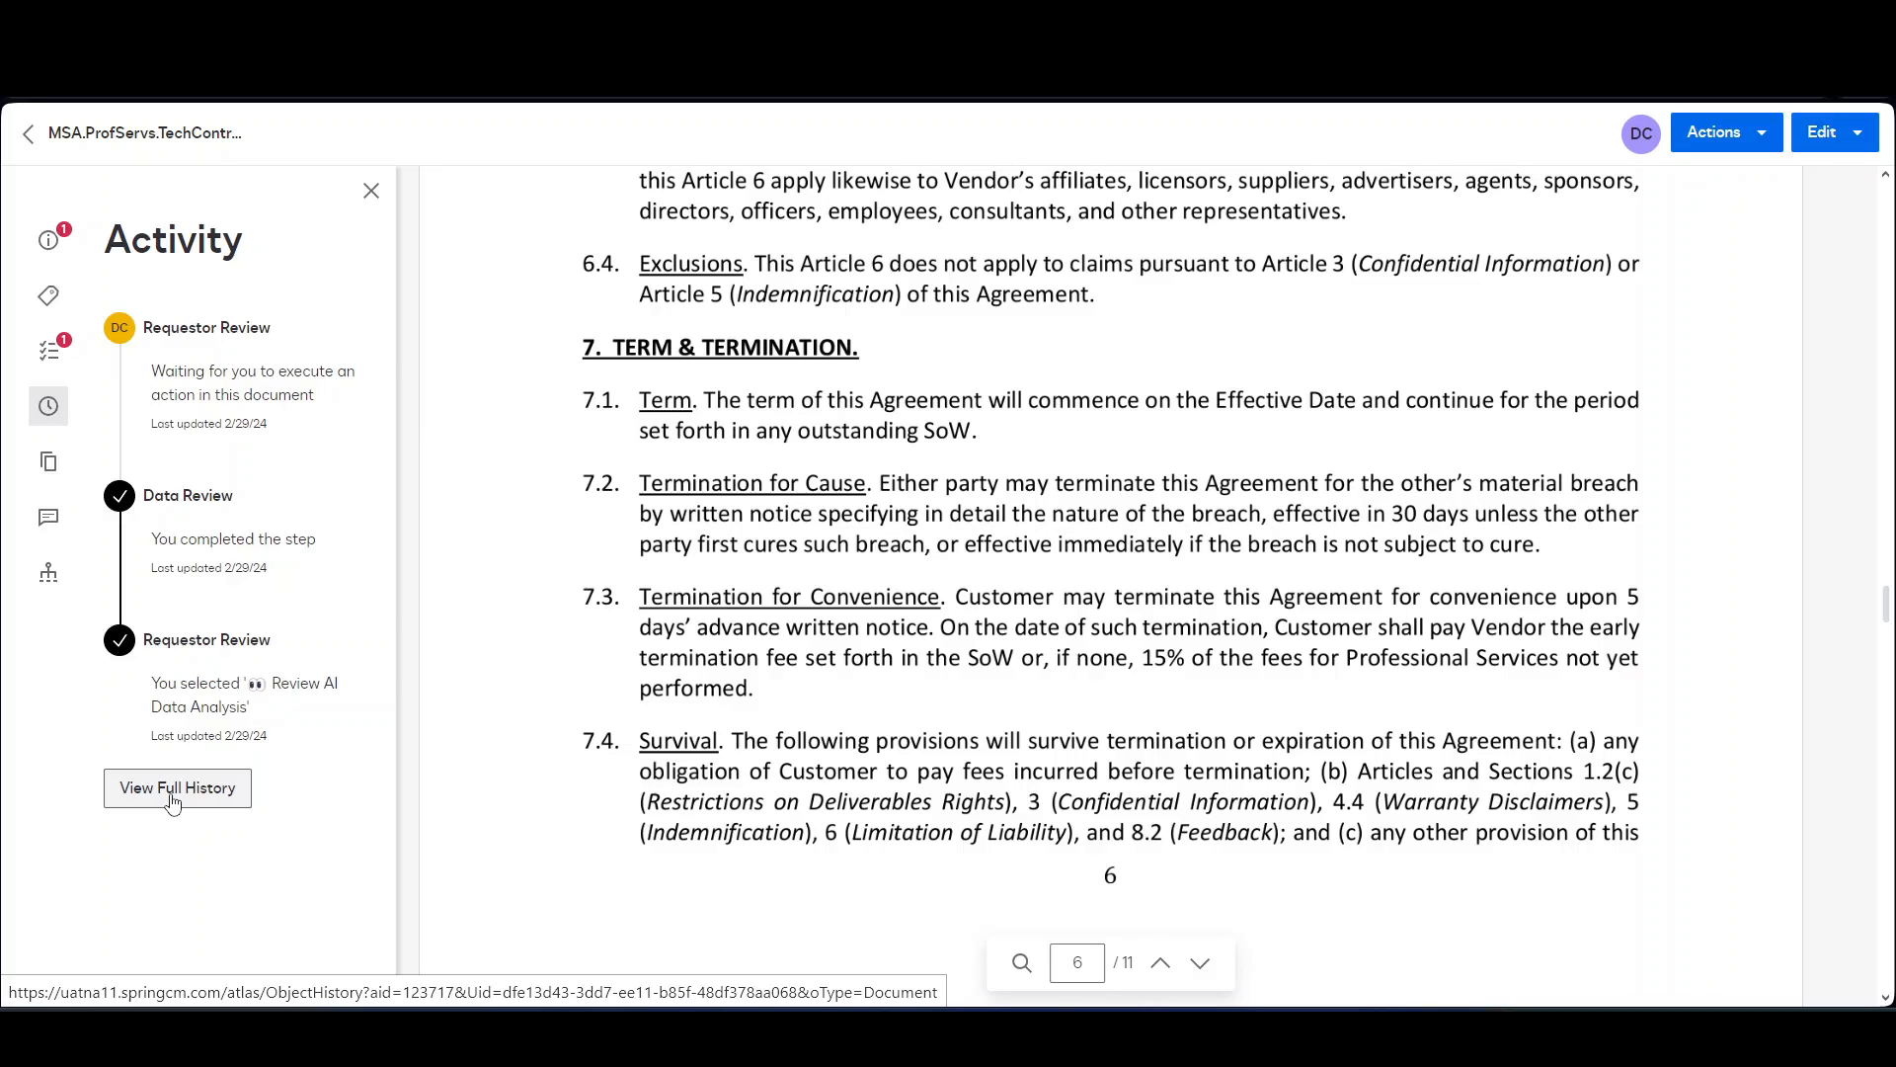
# View the document's comments and highlight text in clause 7.2 to bring up the Add Comment option, leaving it unused.
pyautogui.click(46, 524)
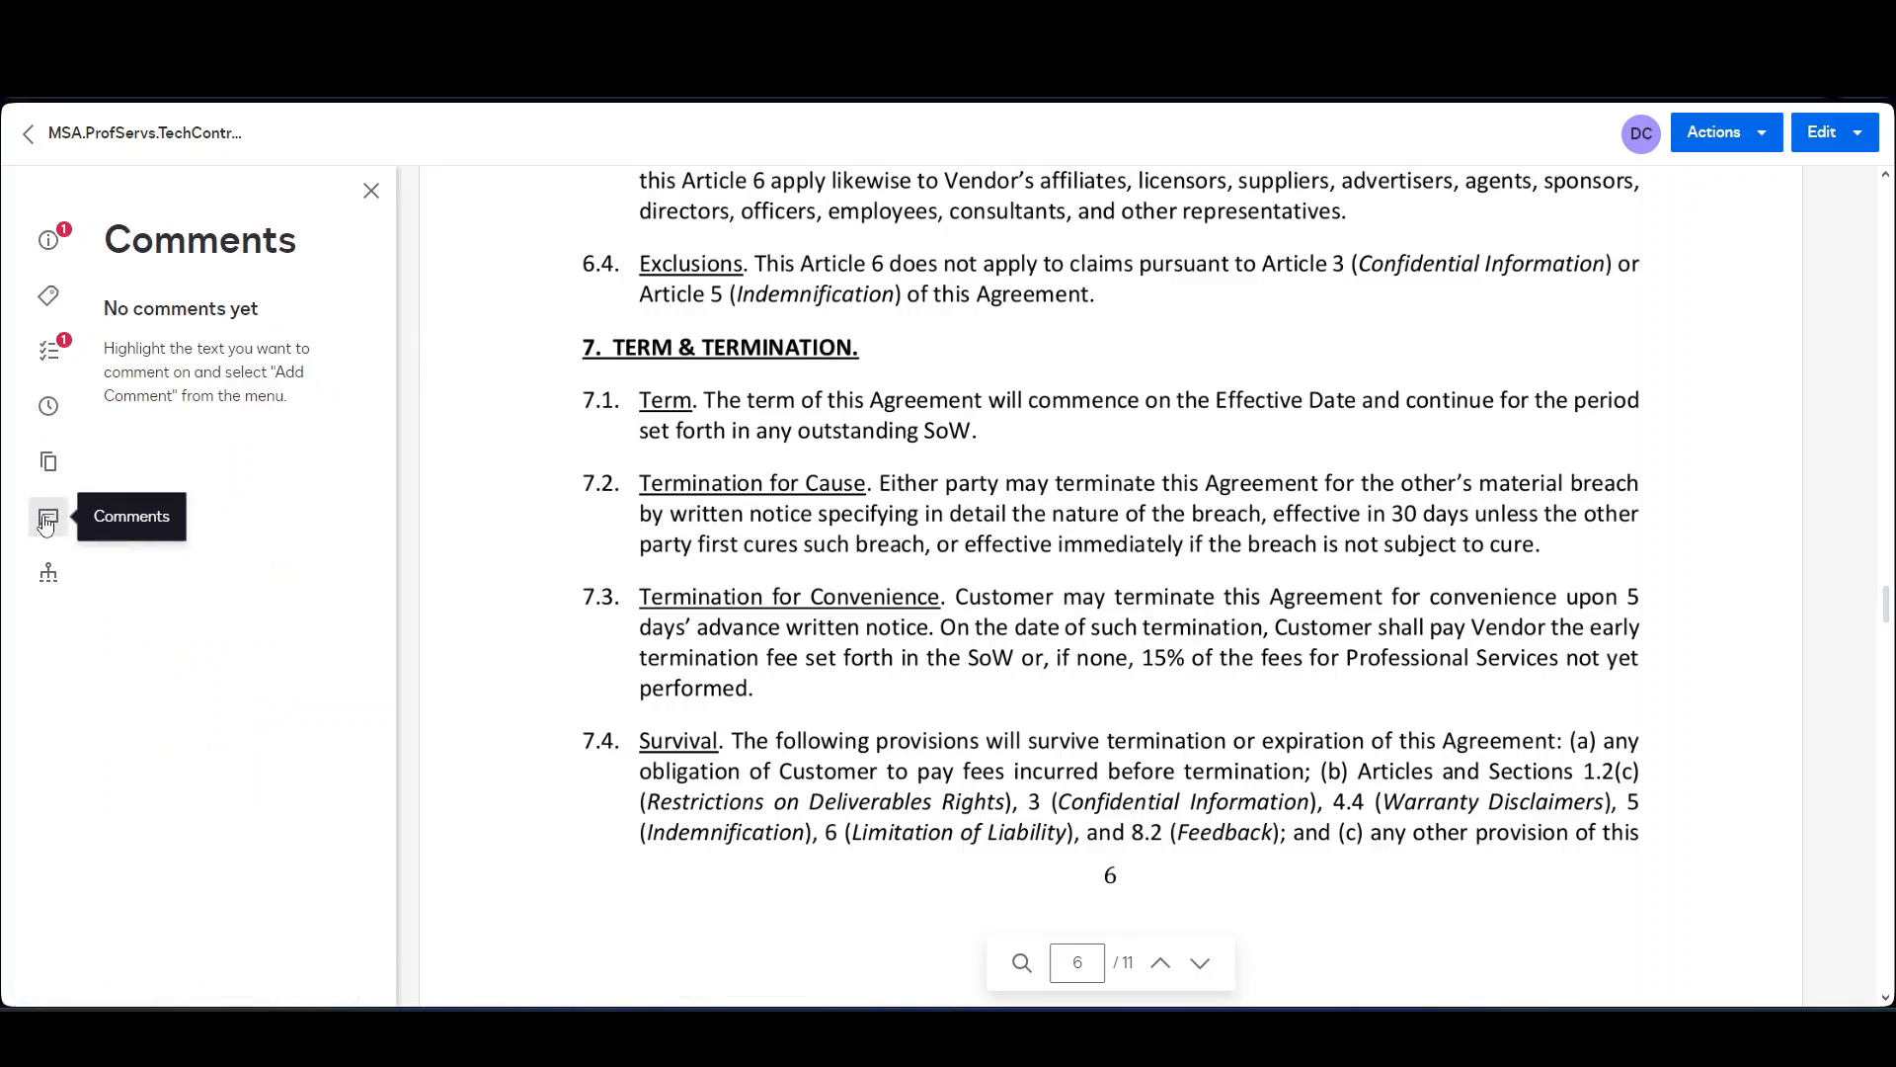
pyautogui.moveTo(905, 483); pyautogui.dragTo(1187, 500)
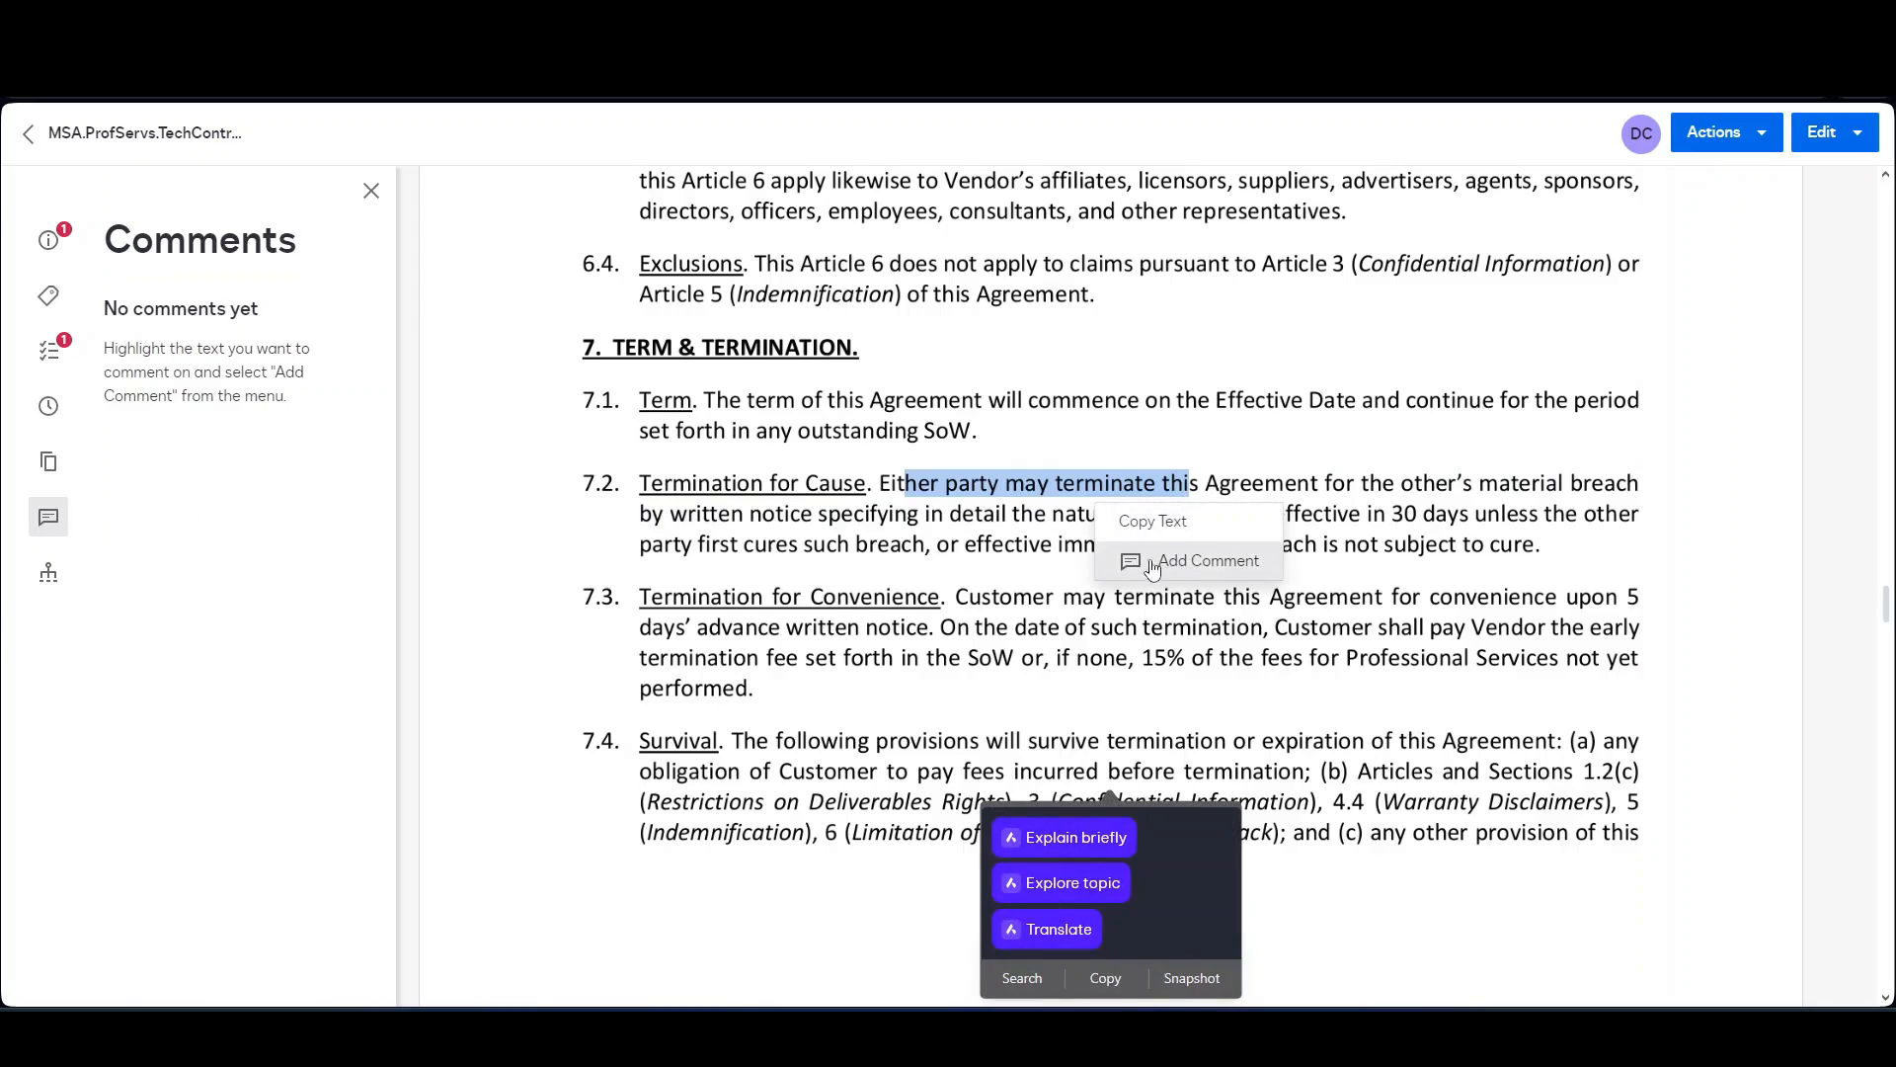
pyautogui.click(622, 607)
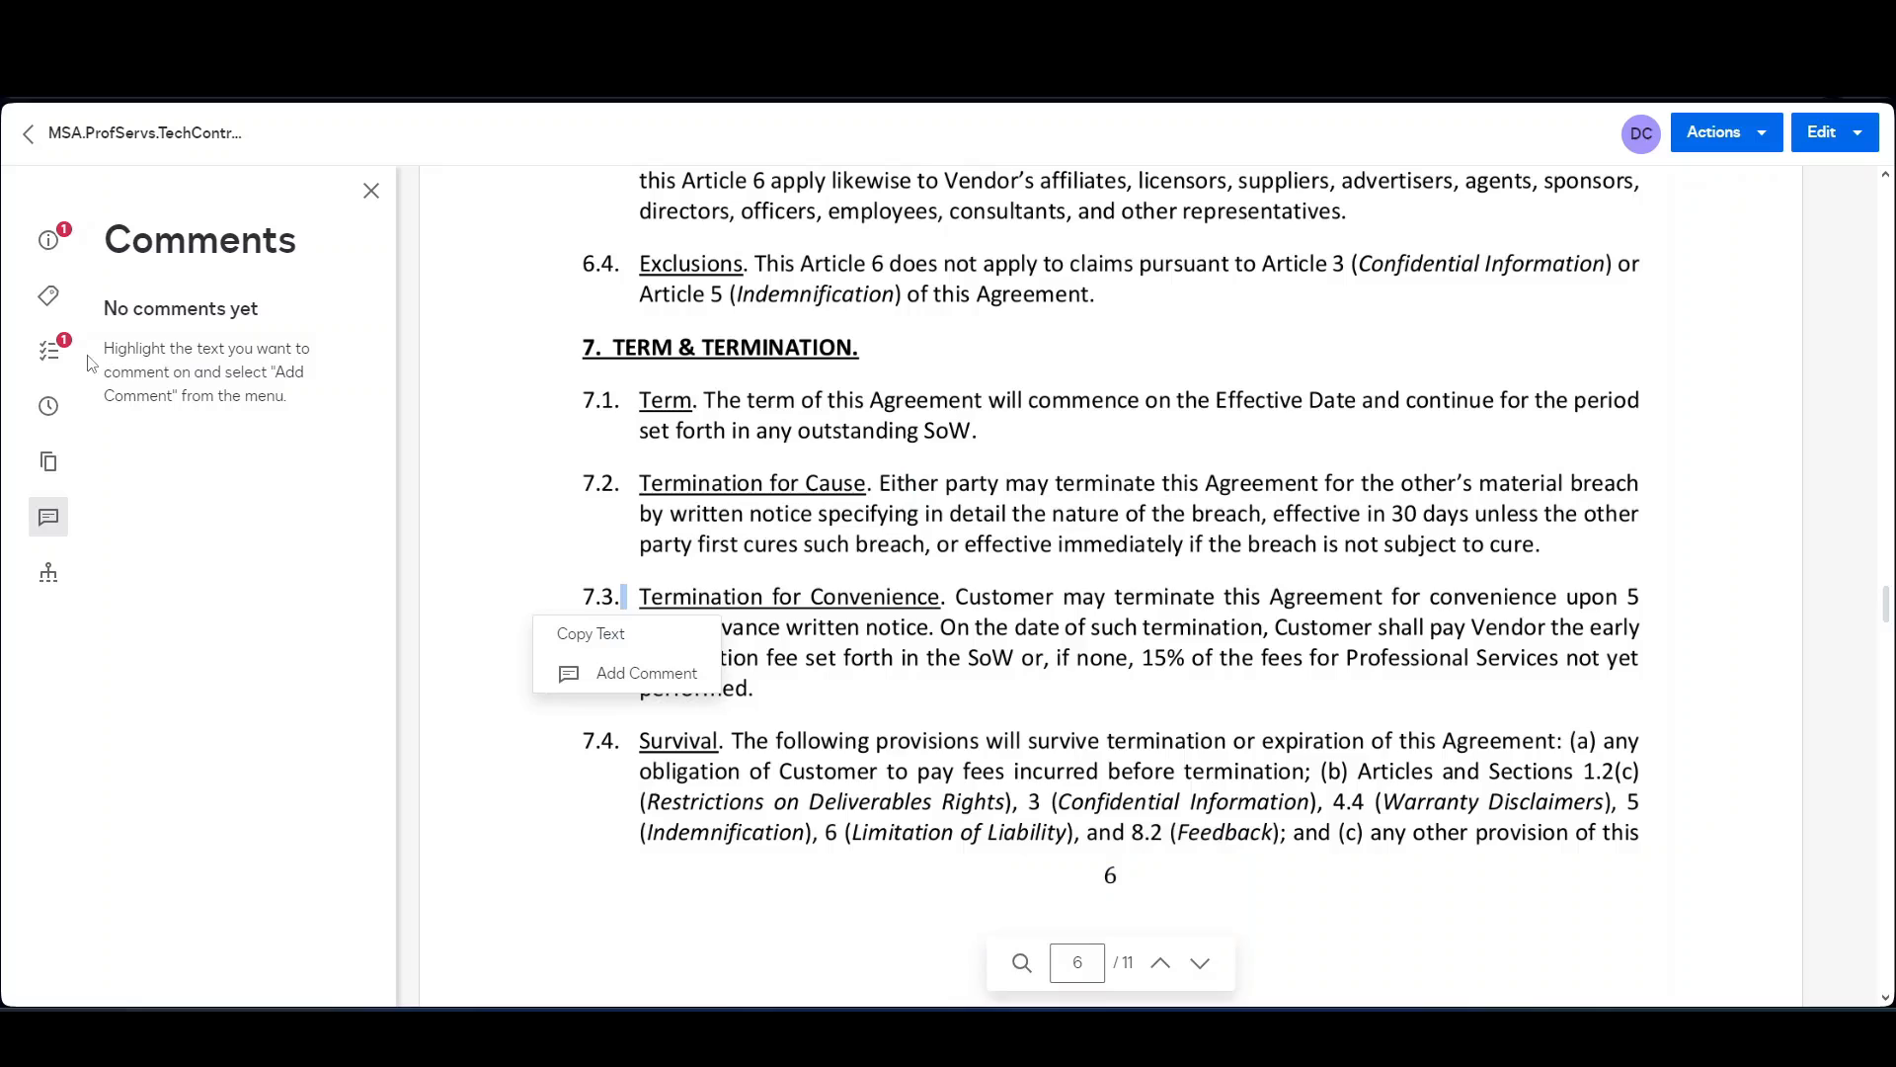
# Look through the document's version history and activity, and return to the choices of the Review Document task.
pyautogui.click(47, 475)
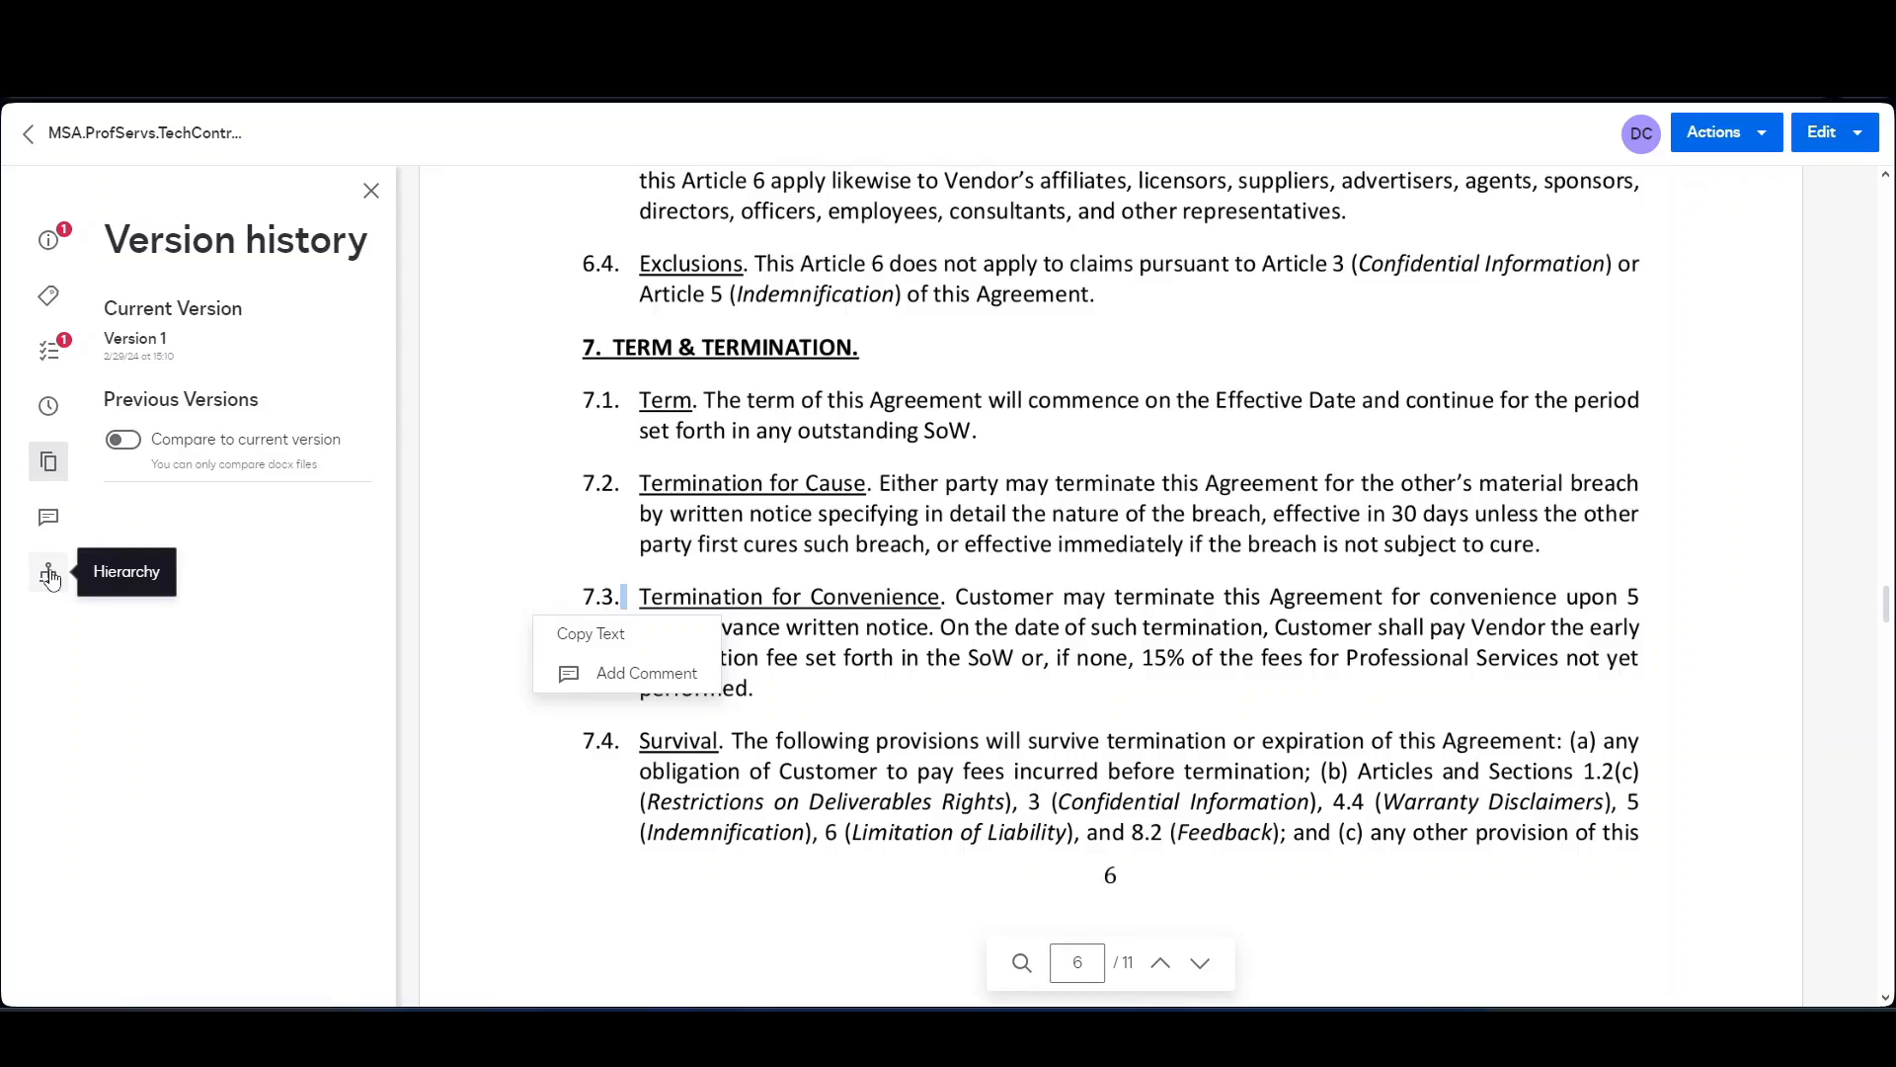
pyautogui.click(47, 416)
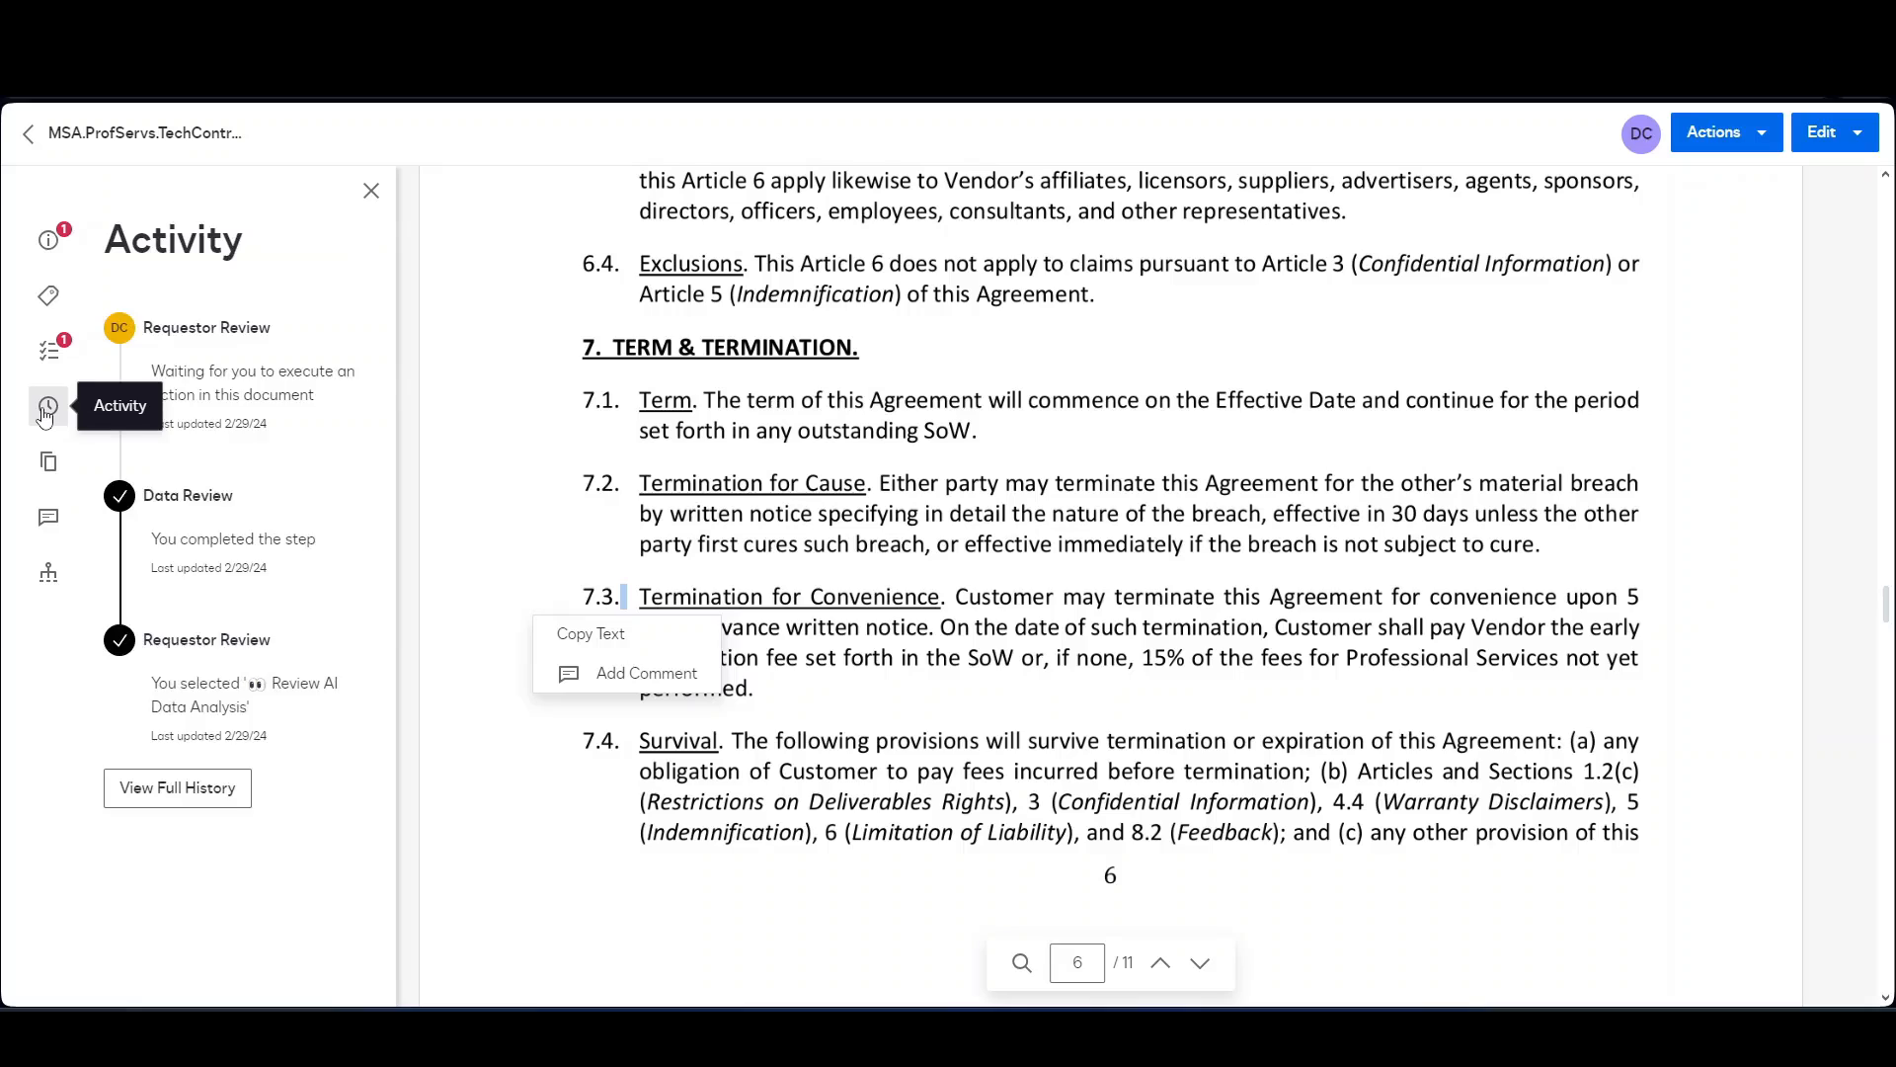
pyautogui.click(50, 351)
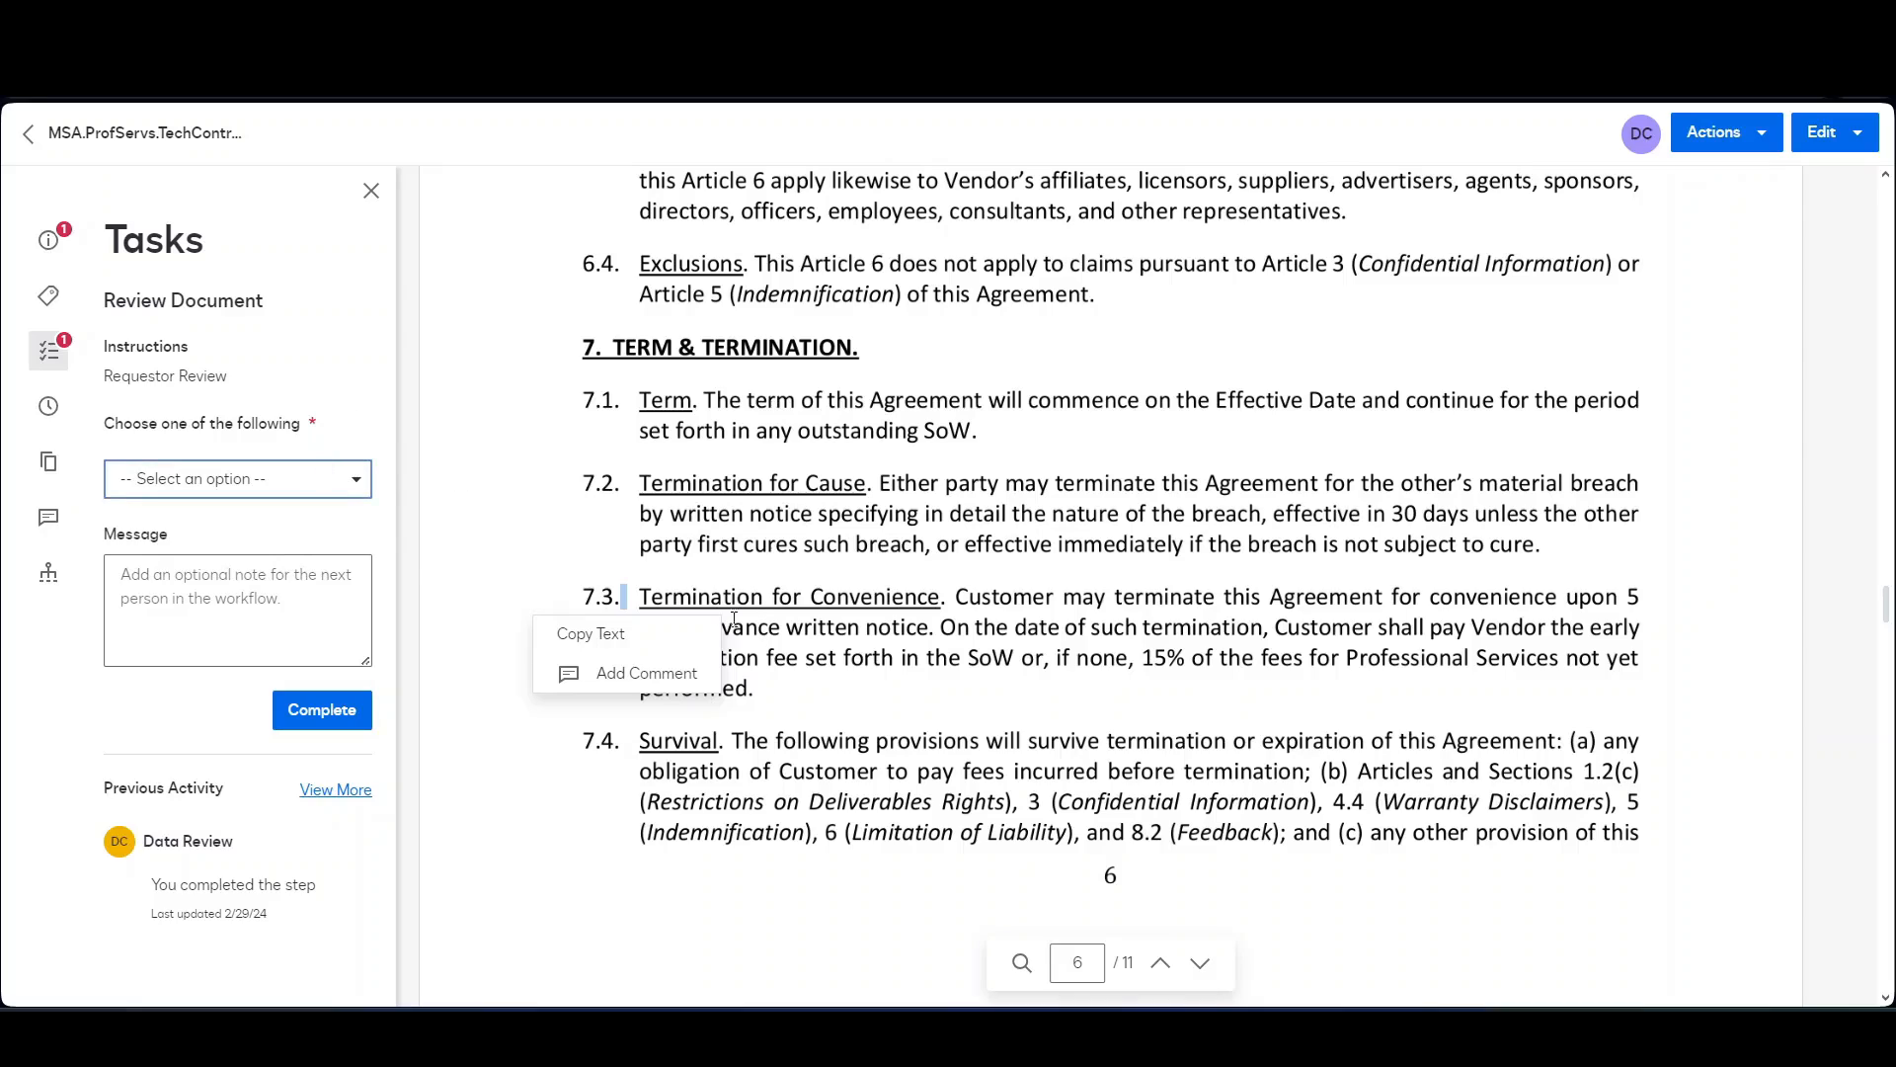
pyautogui.click(336, 582)
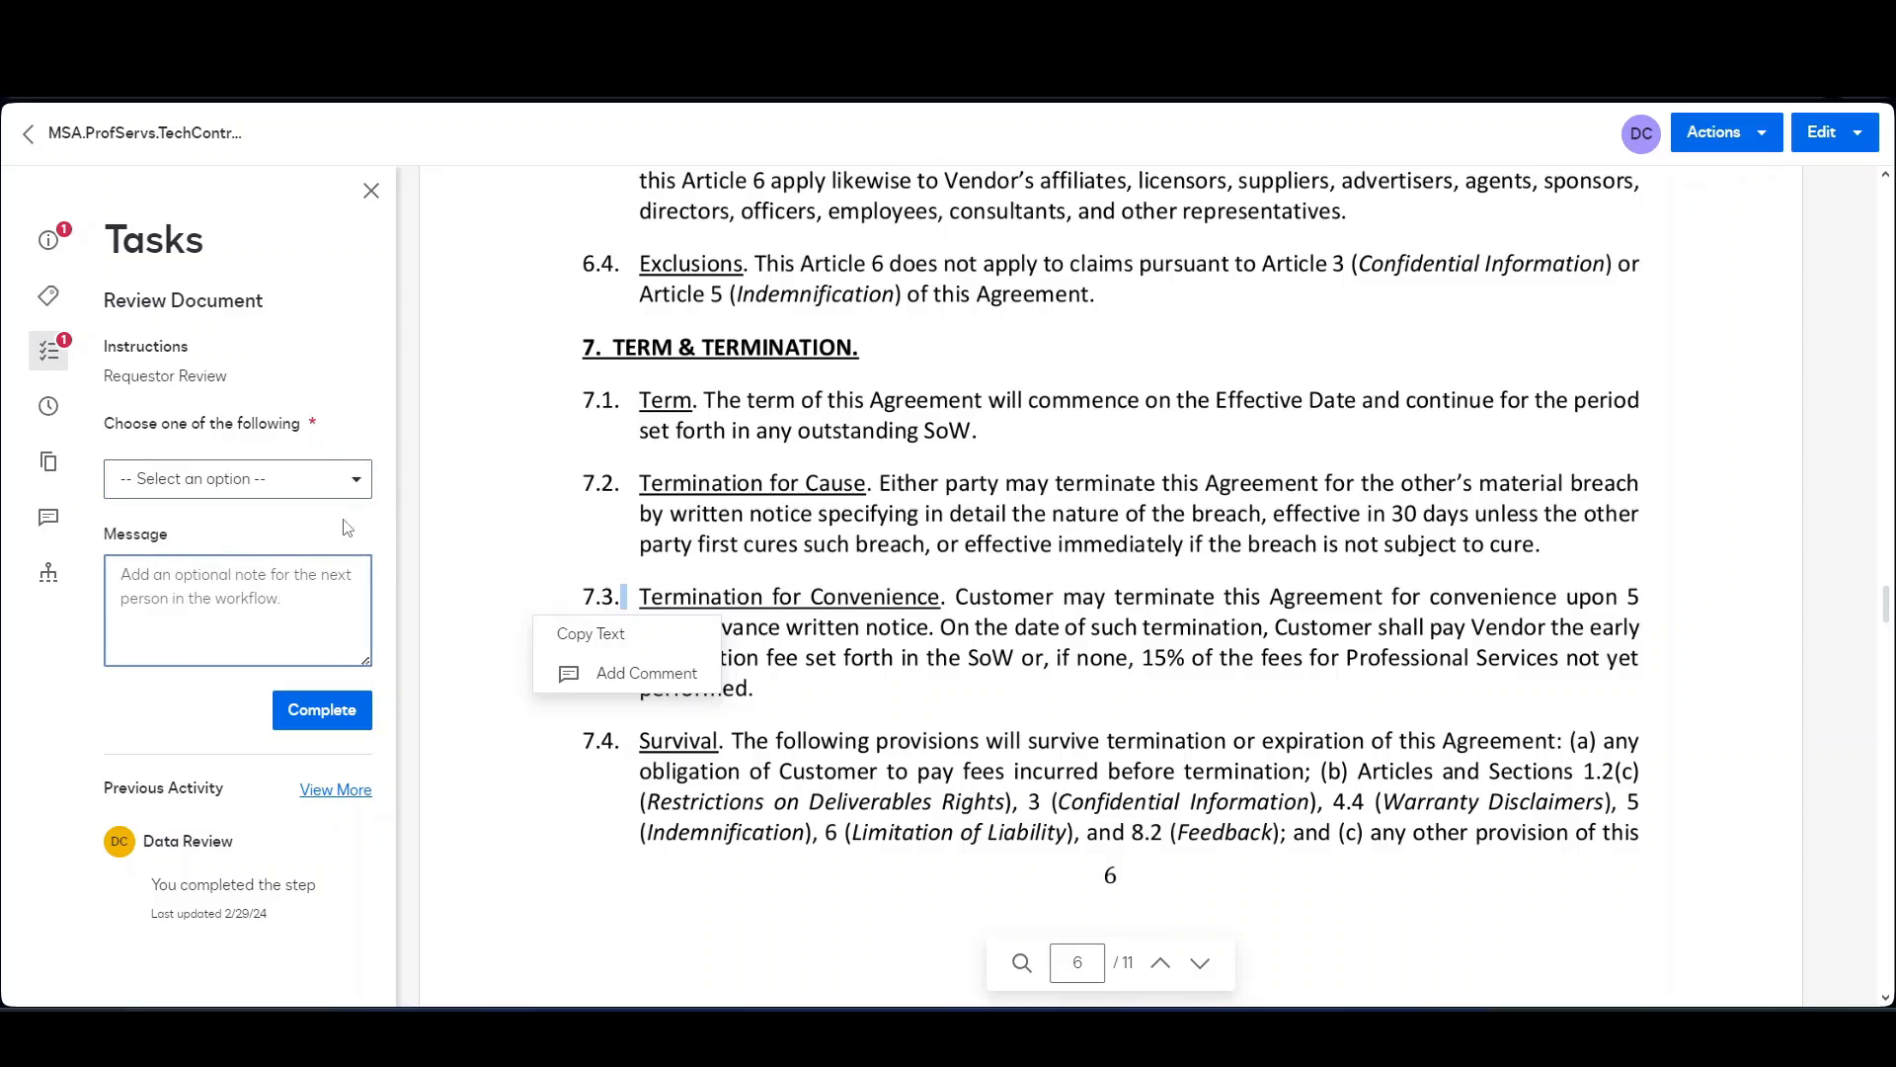
pyautogui.click(352, 482)
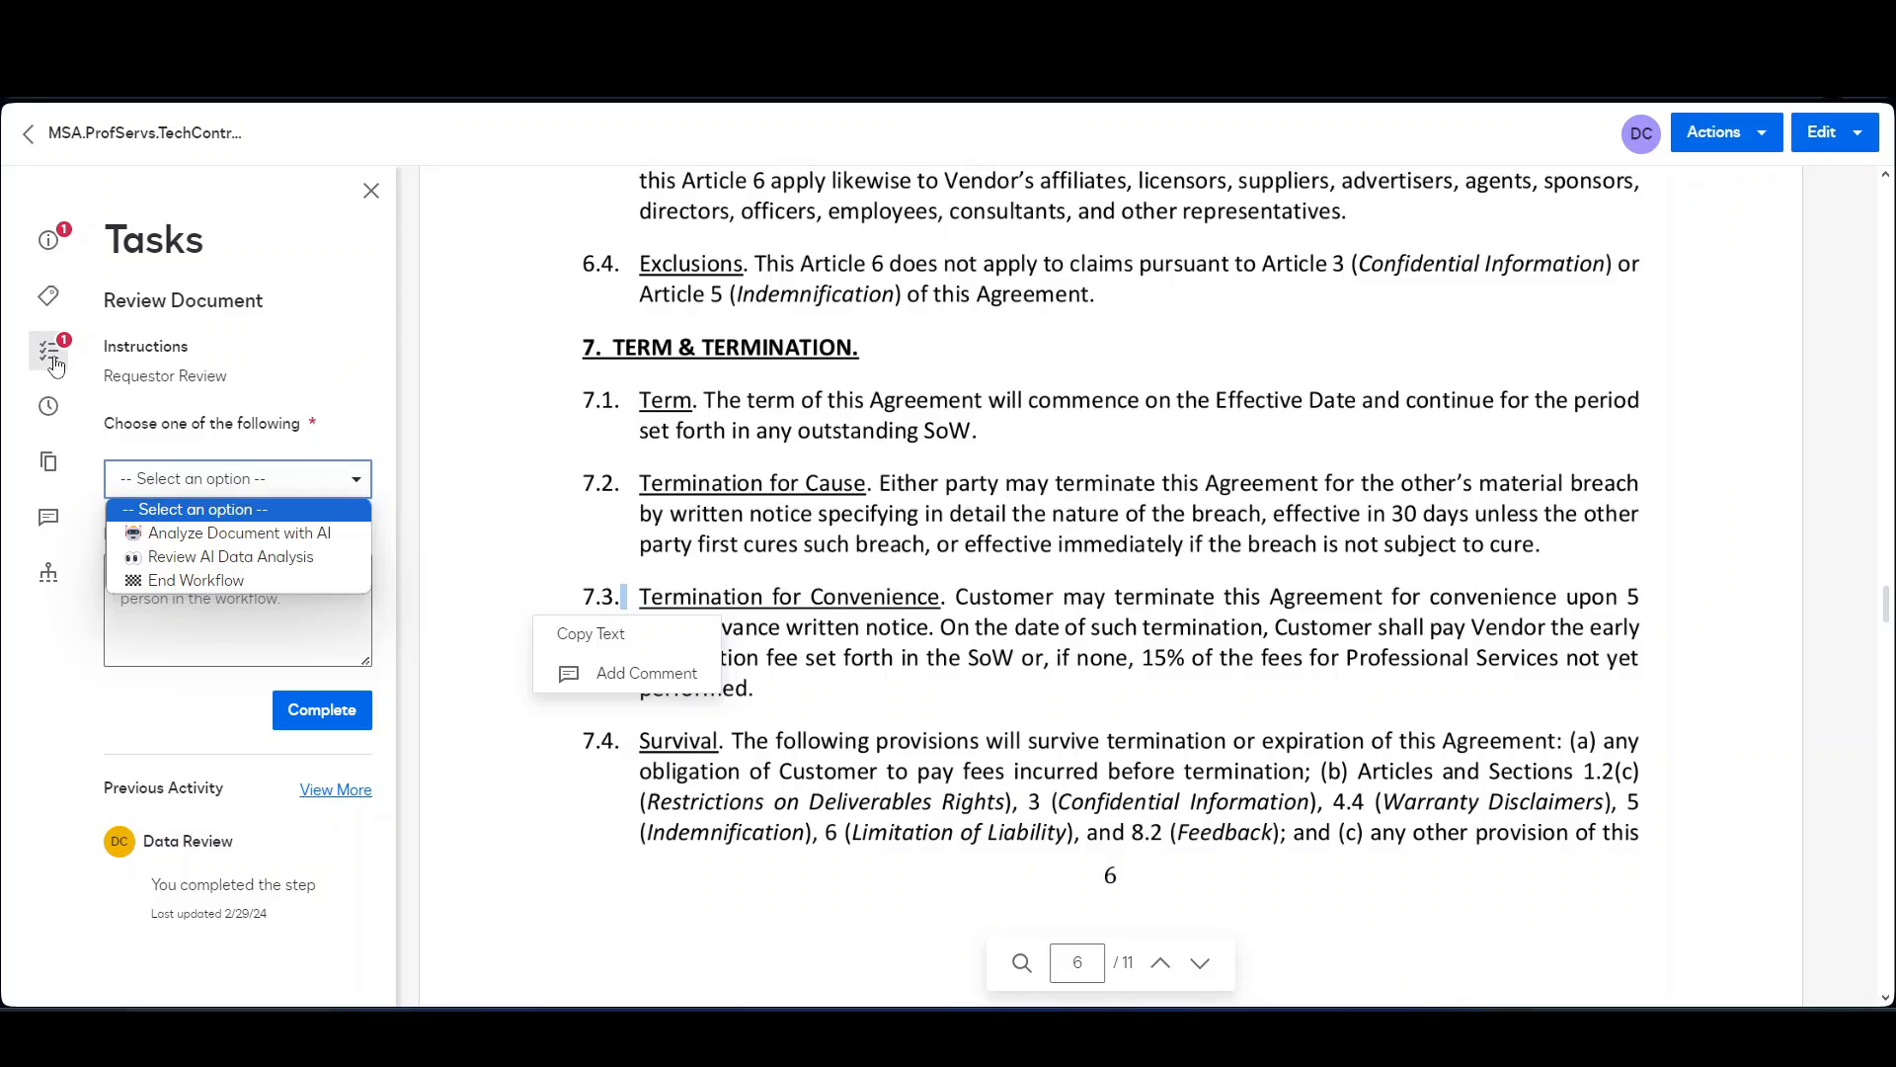
# Review the saved document attributes, including auto renewal, renewal term and termination notice.
pyautogui.click(48, 296)
pyautogui.click(48, 296)
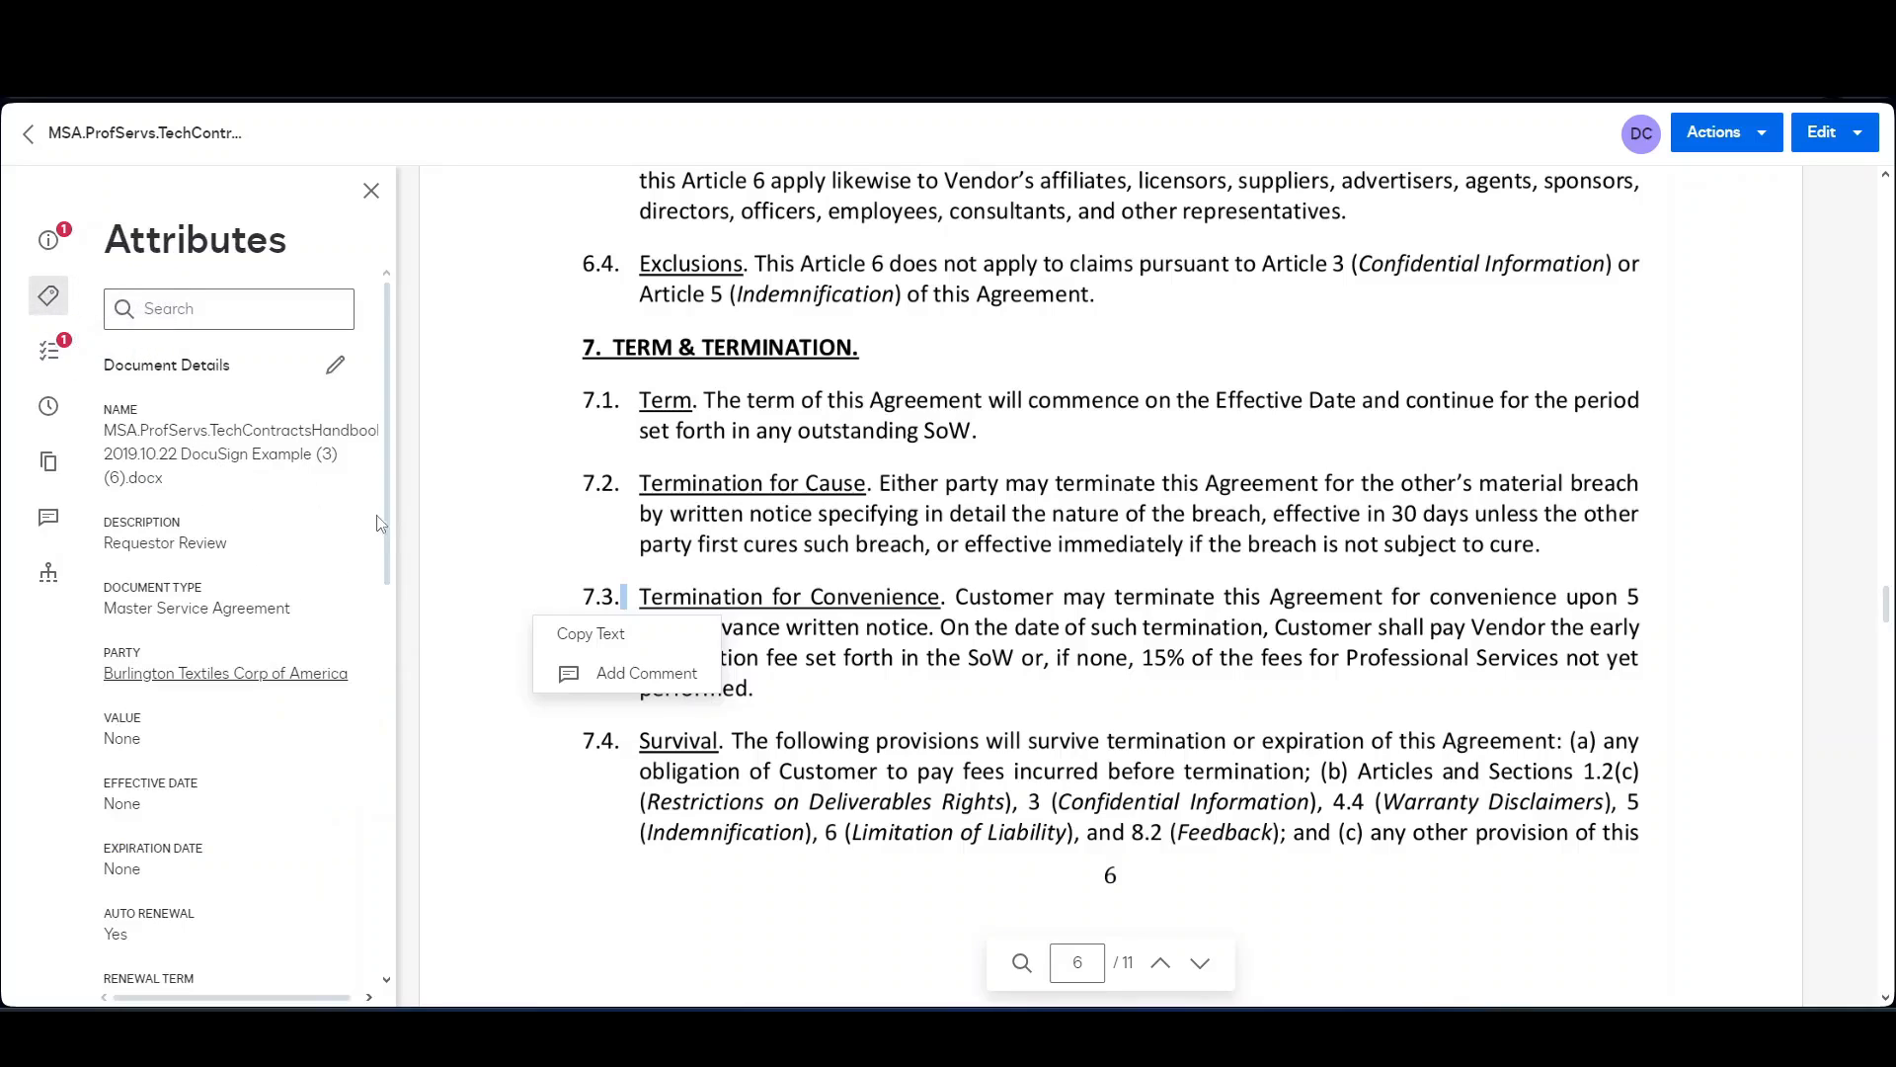
pyautogui.scroll(-3, 168, 620)
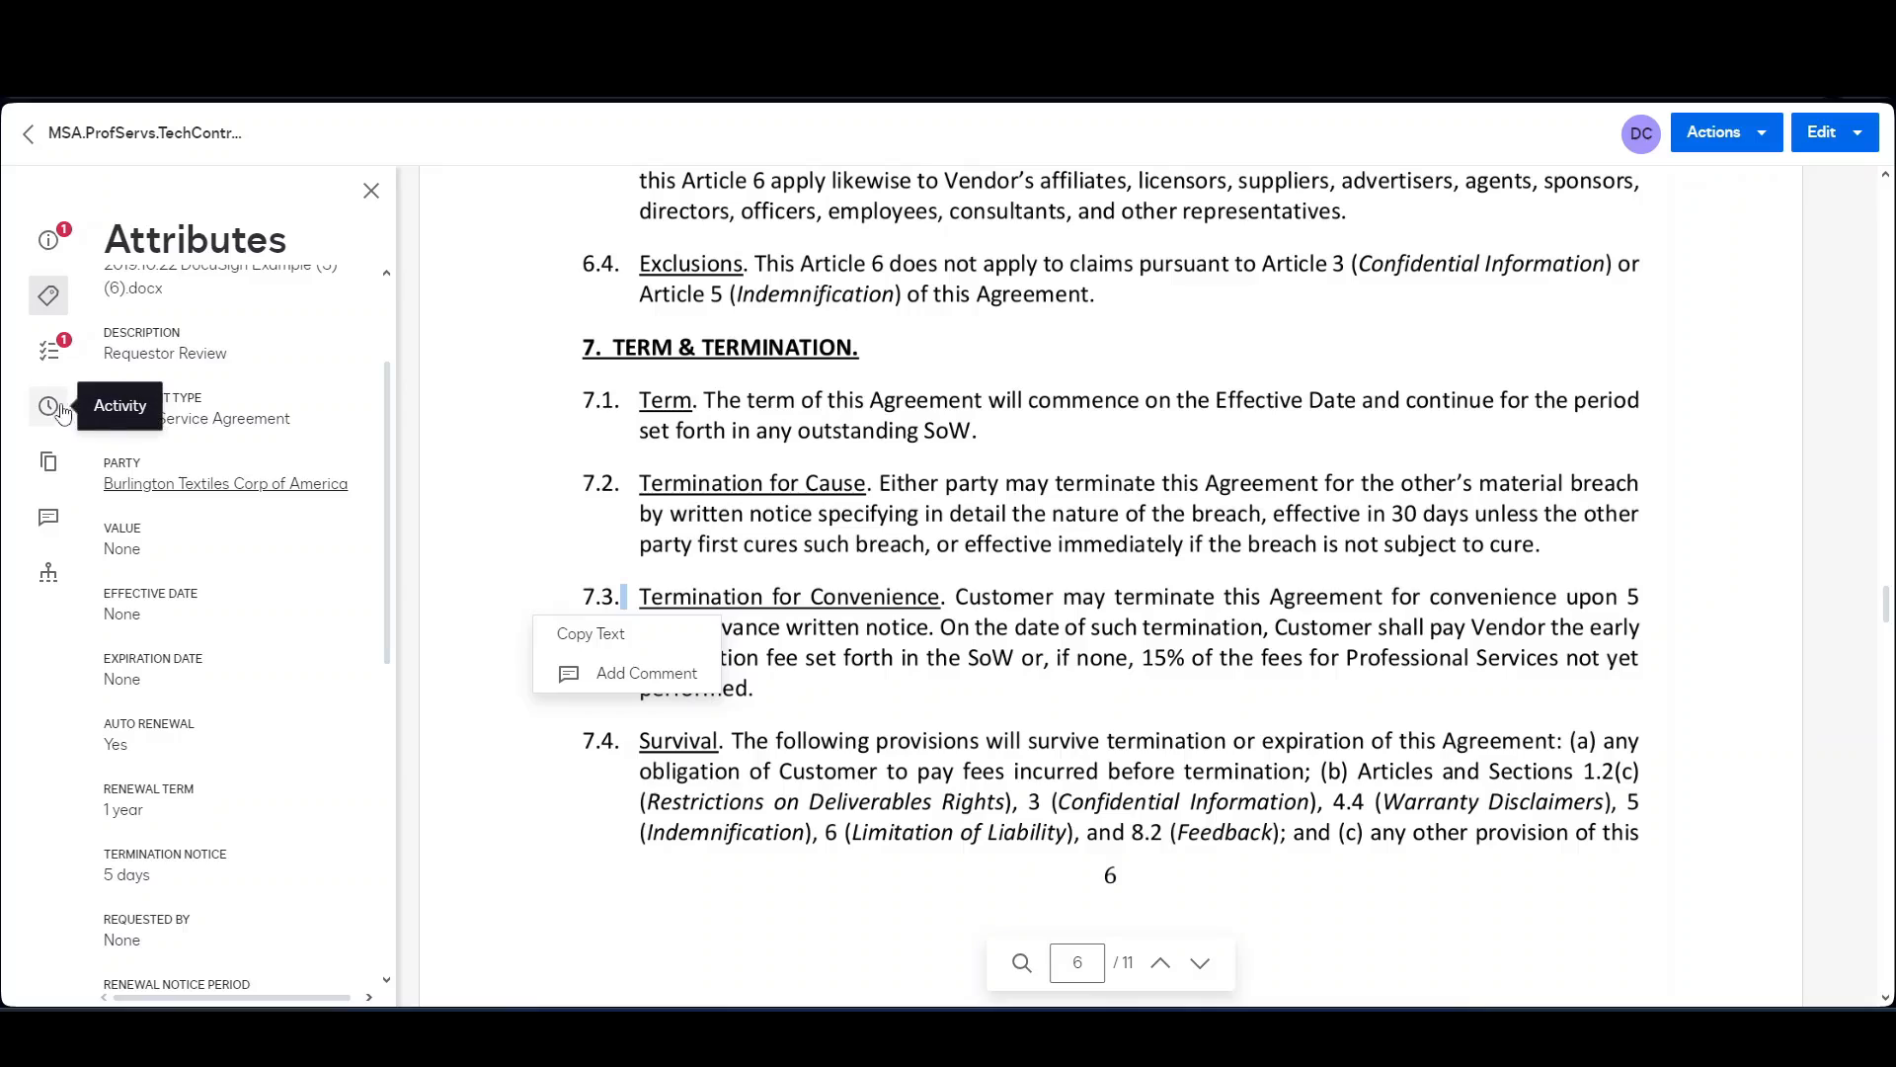
# Return to the Review Document task and open its list of workflow choices.
pyautogui.click(49, 351)
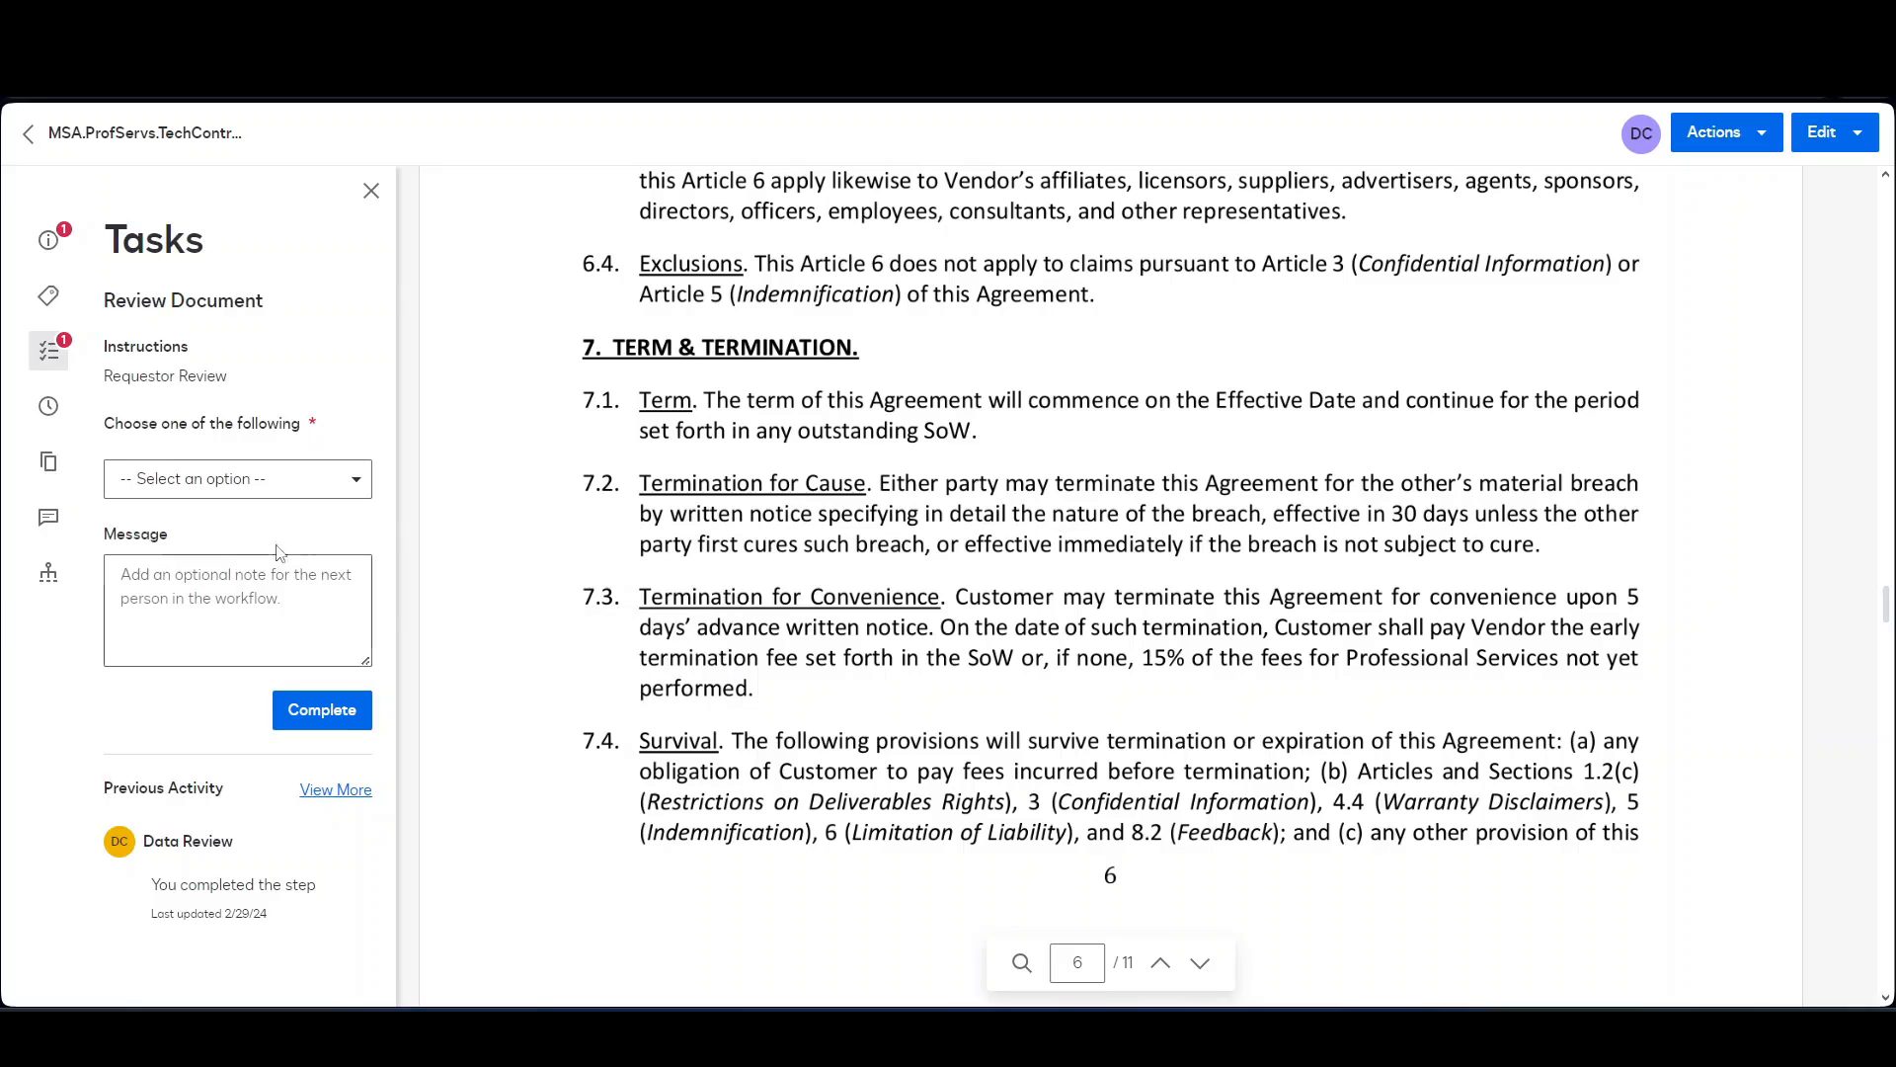
pyautogui.click(357, 483)
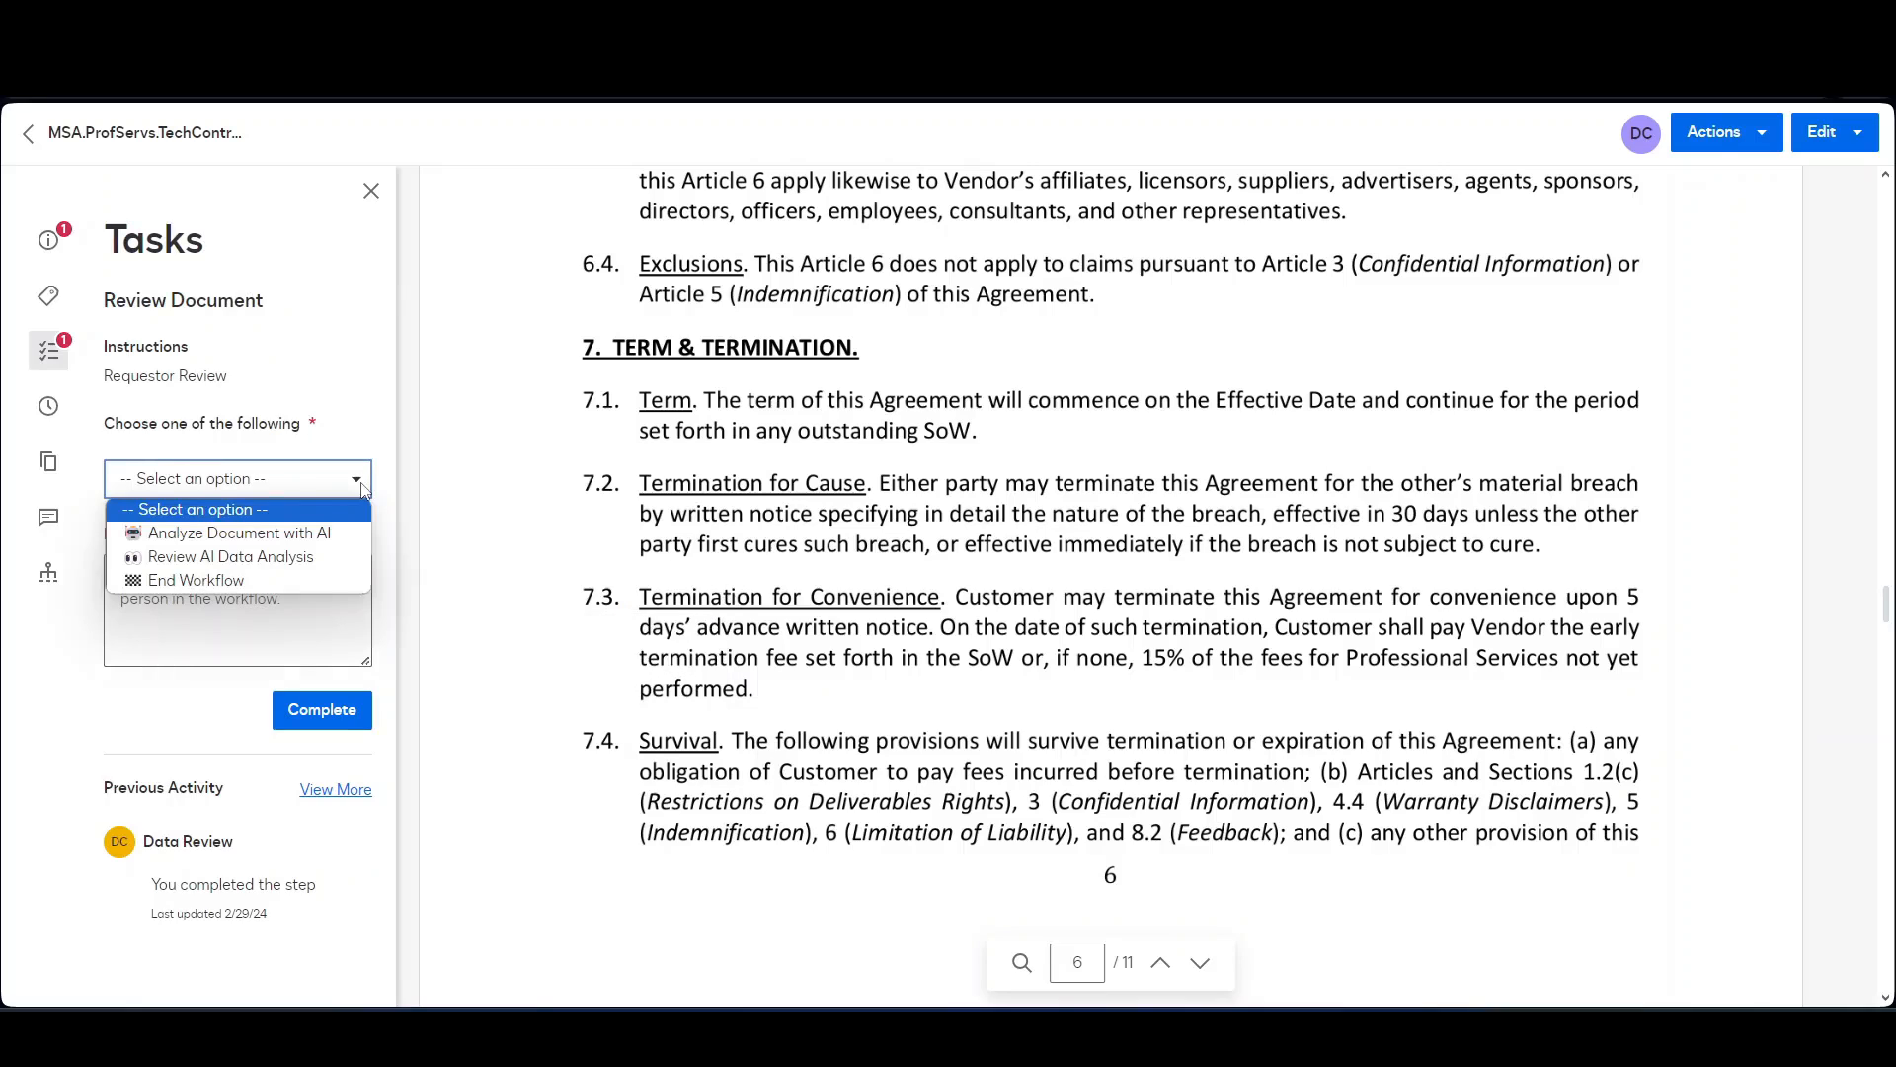